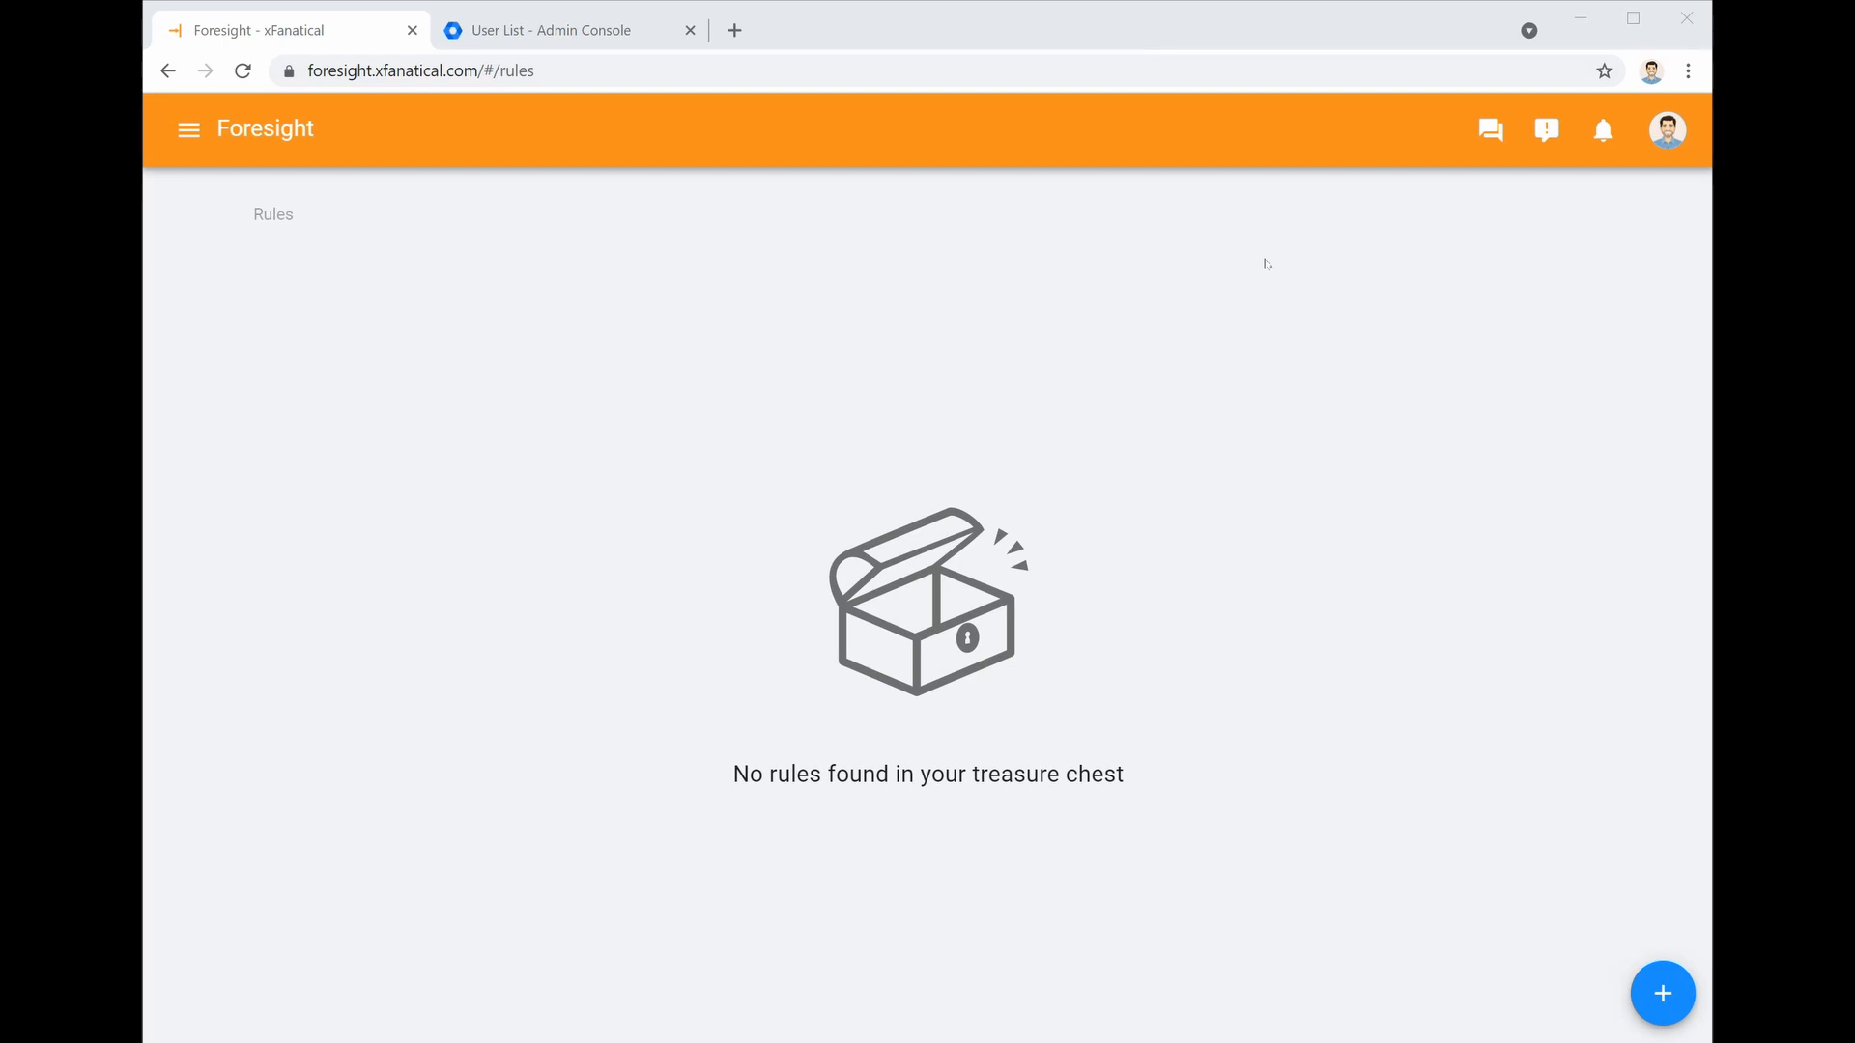
Open the New Rule dialog with the blue + button on the empty Rules page
{"action": "left_click", "coordinate": [1642, 1007]}
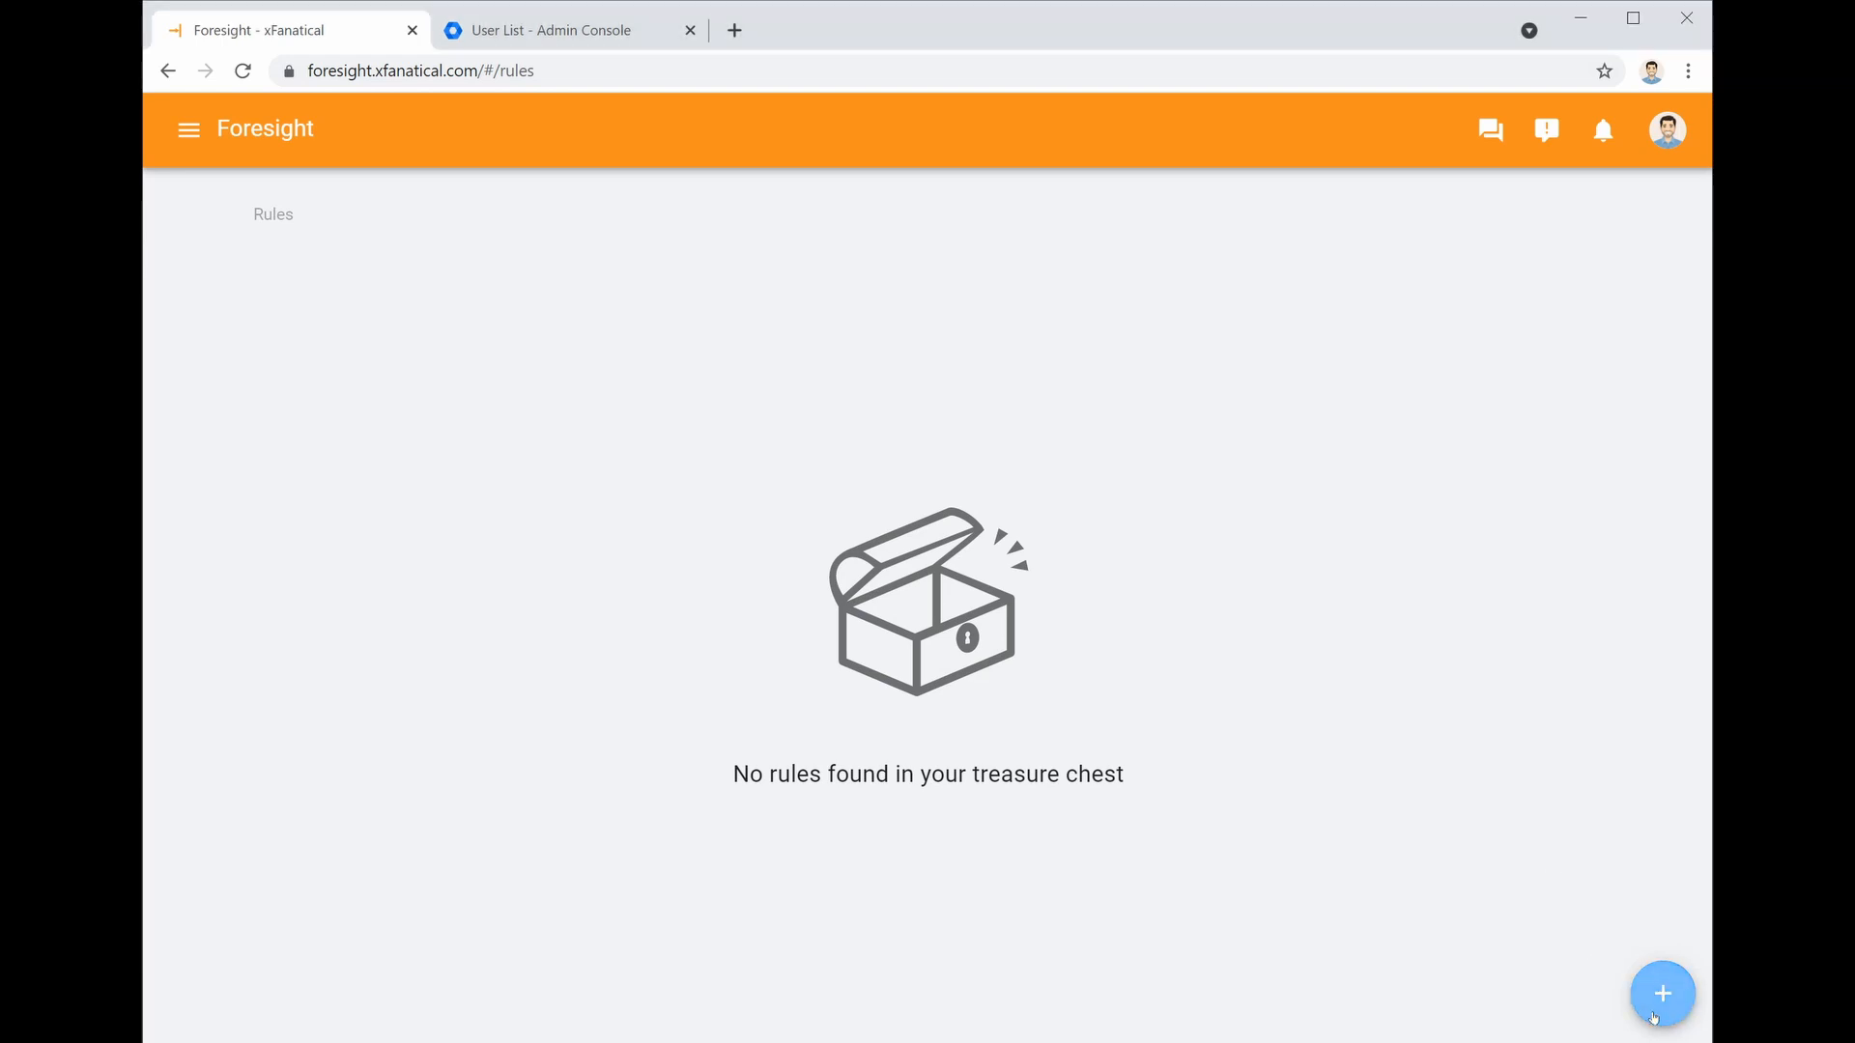
Choose User created as the new rule's trigger
{"action": "scroll", "coordinate": [520, 560], "scroll_direction": "down", "scroll_amount": 3}
{"action": "scroll", "coordinate": [519, 560], "scroll_direction": "down", "scroll_amount": 14}
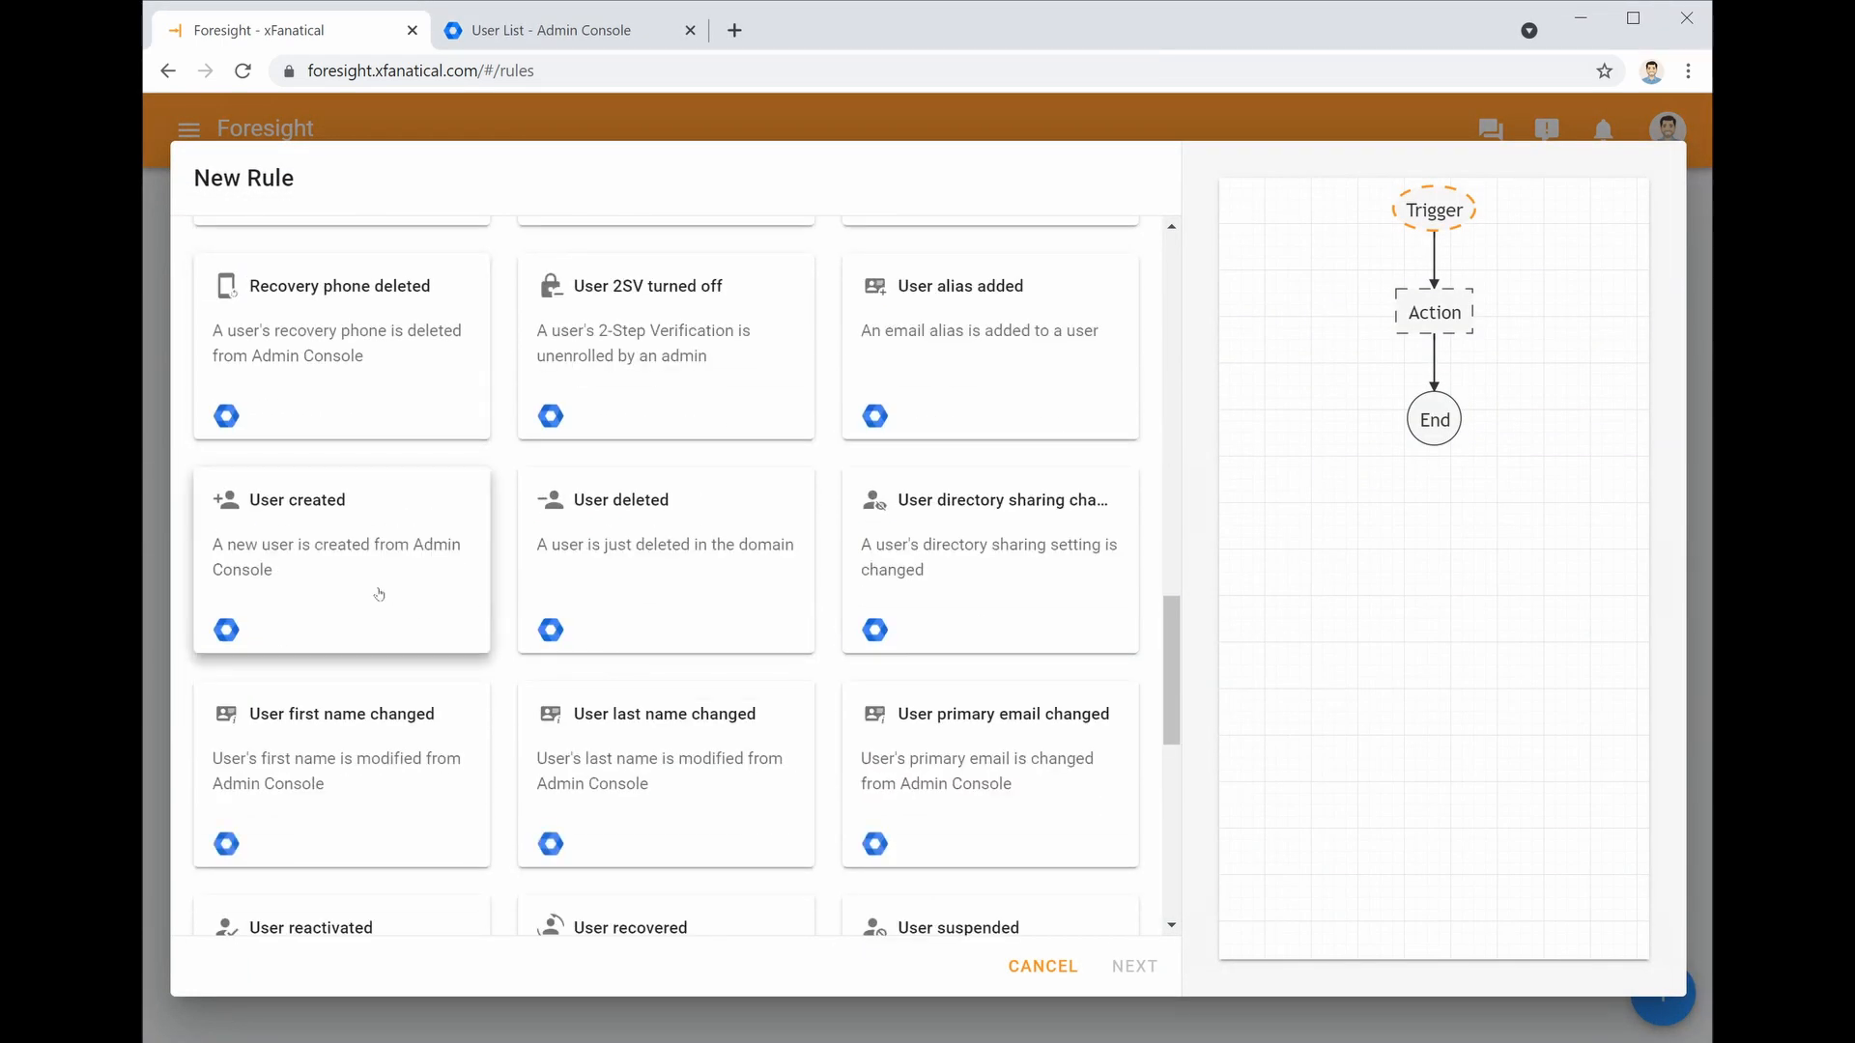
{"action": "left_click", "coordinate": [321, 594]}
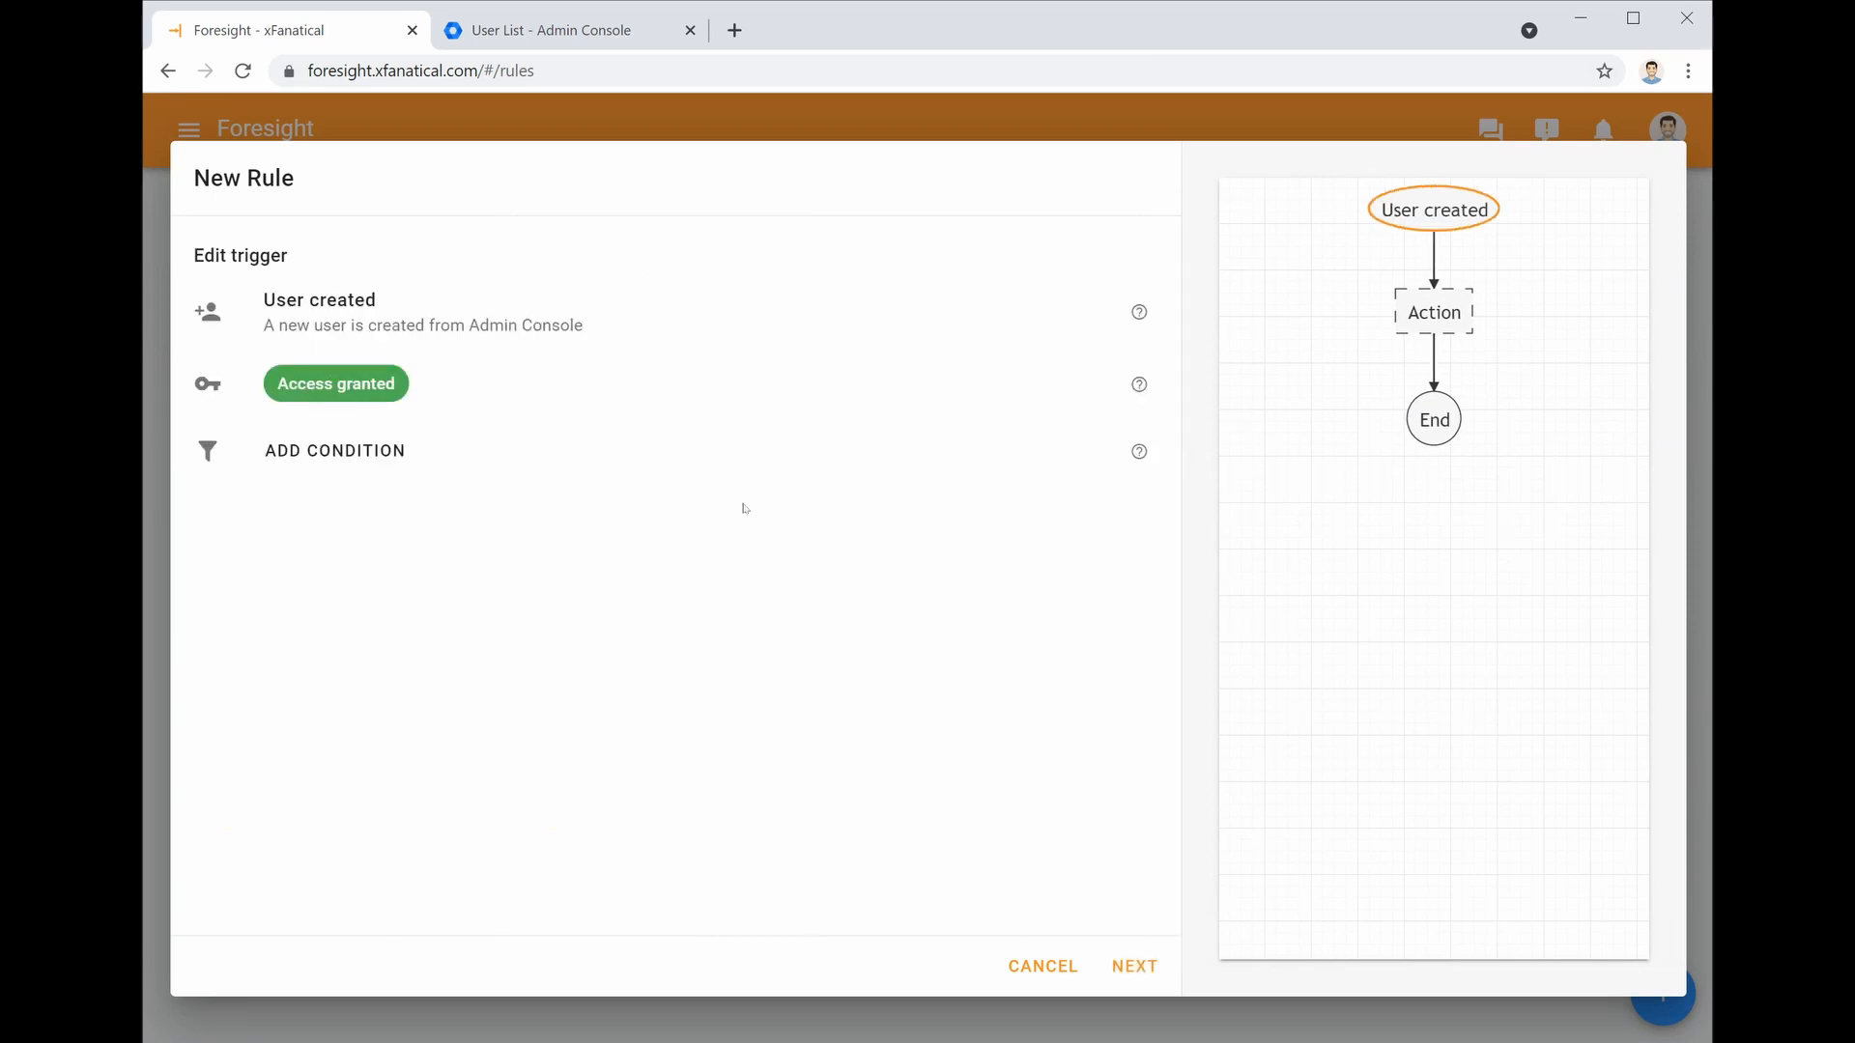
{"action": "left_click", "coordinate": [1150, 972]}
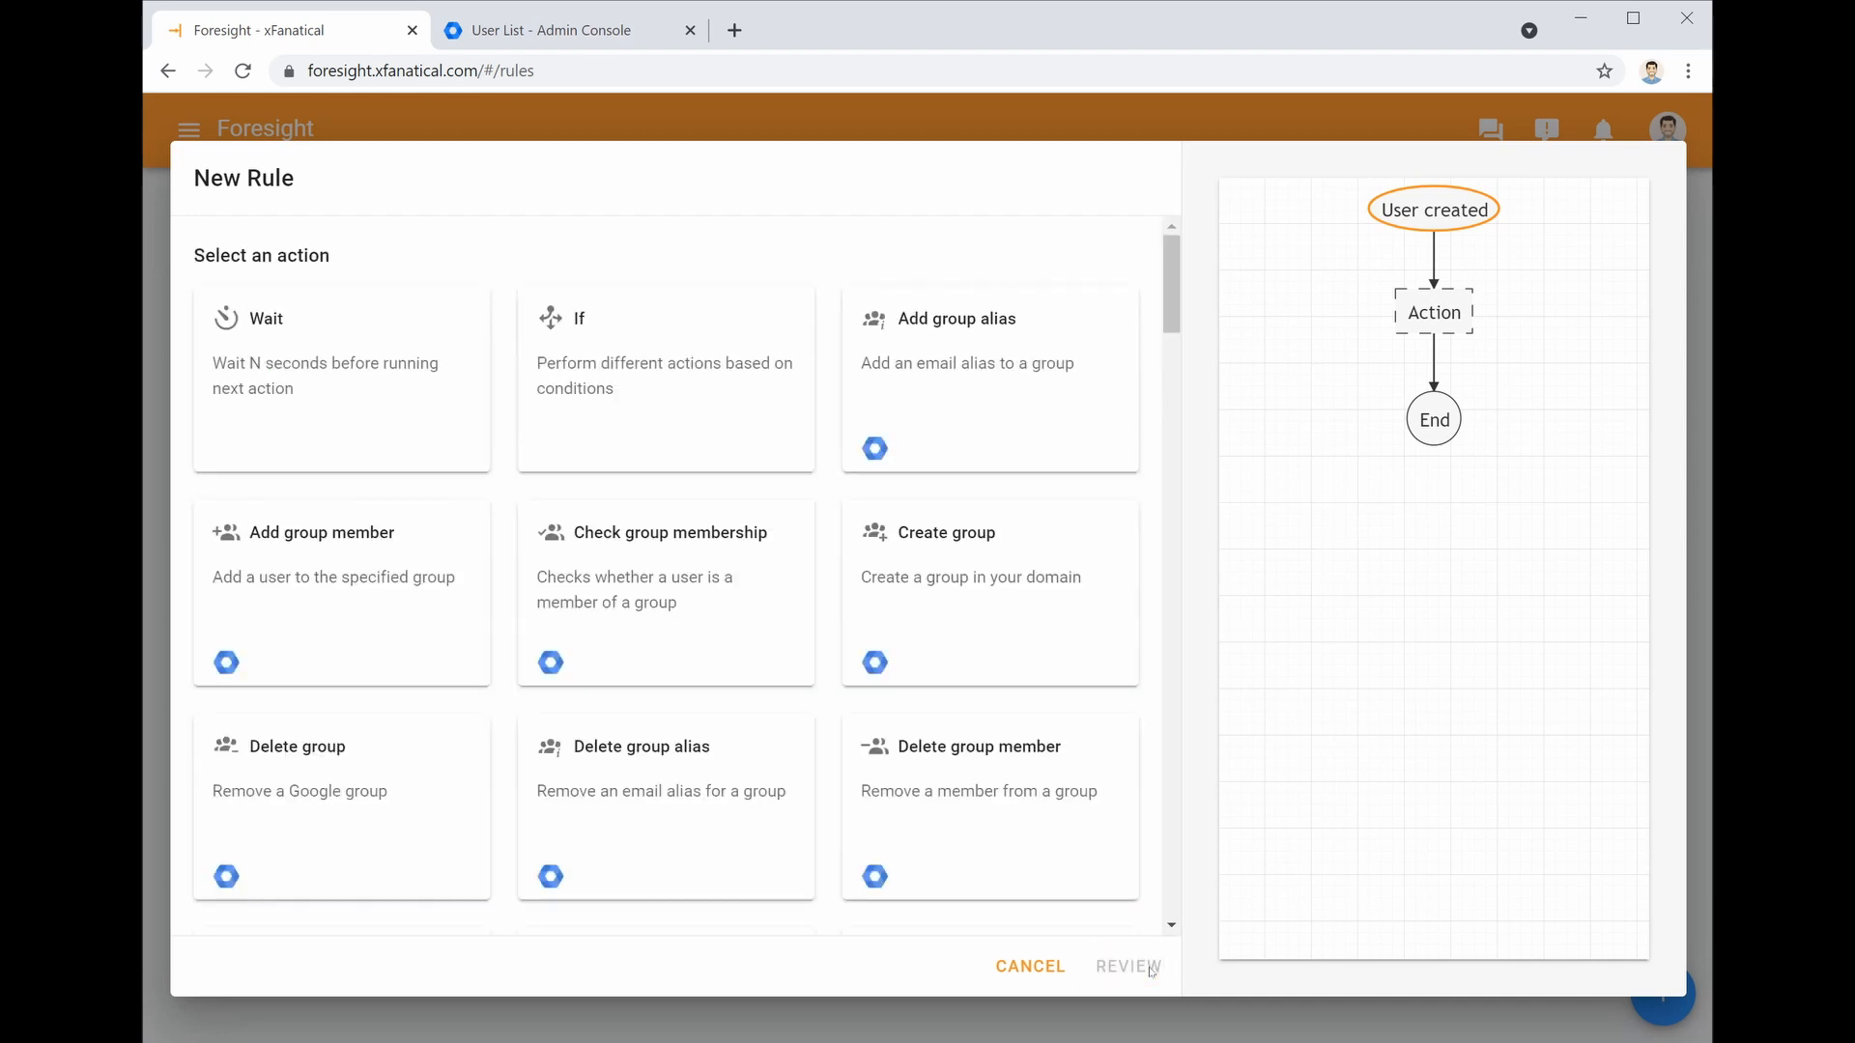
Add a Wait action with a wait time of 300 seconds
{"action": "left_click", "coordinate": [272, 419]}
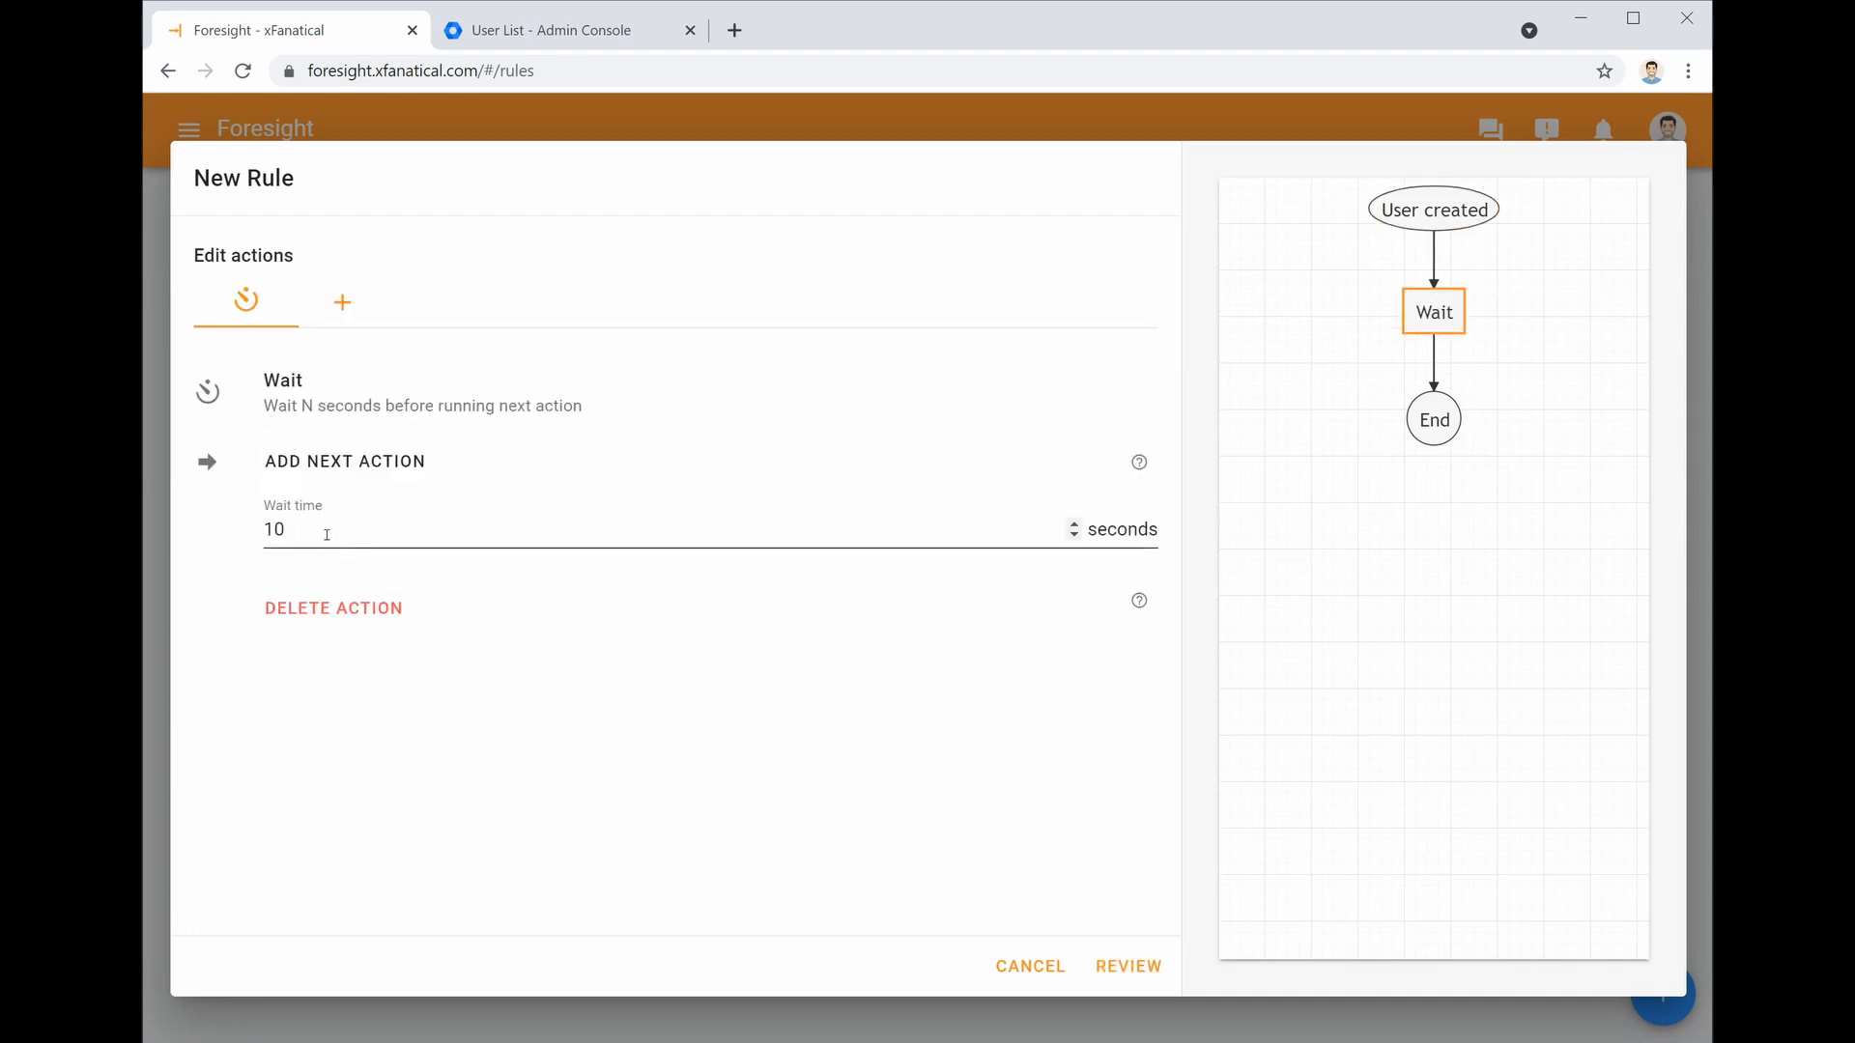
{"action": "left_click_drag", "start_coordinate": [323, 532], "coordinate": [196, 515]}
{"action": "type", "text": "300"}
{"action": "left_click", "coordinate": [242, 527]}
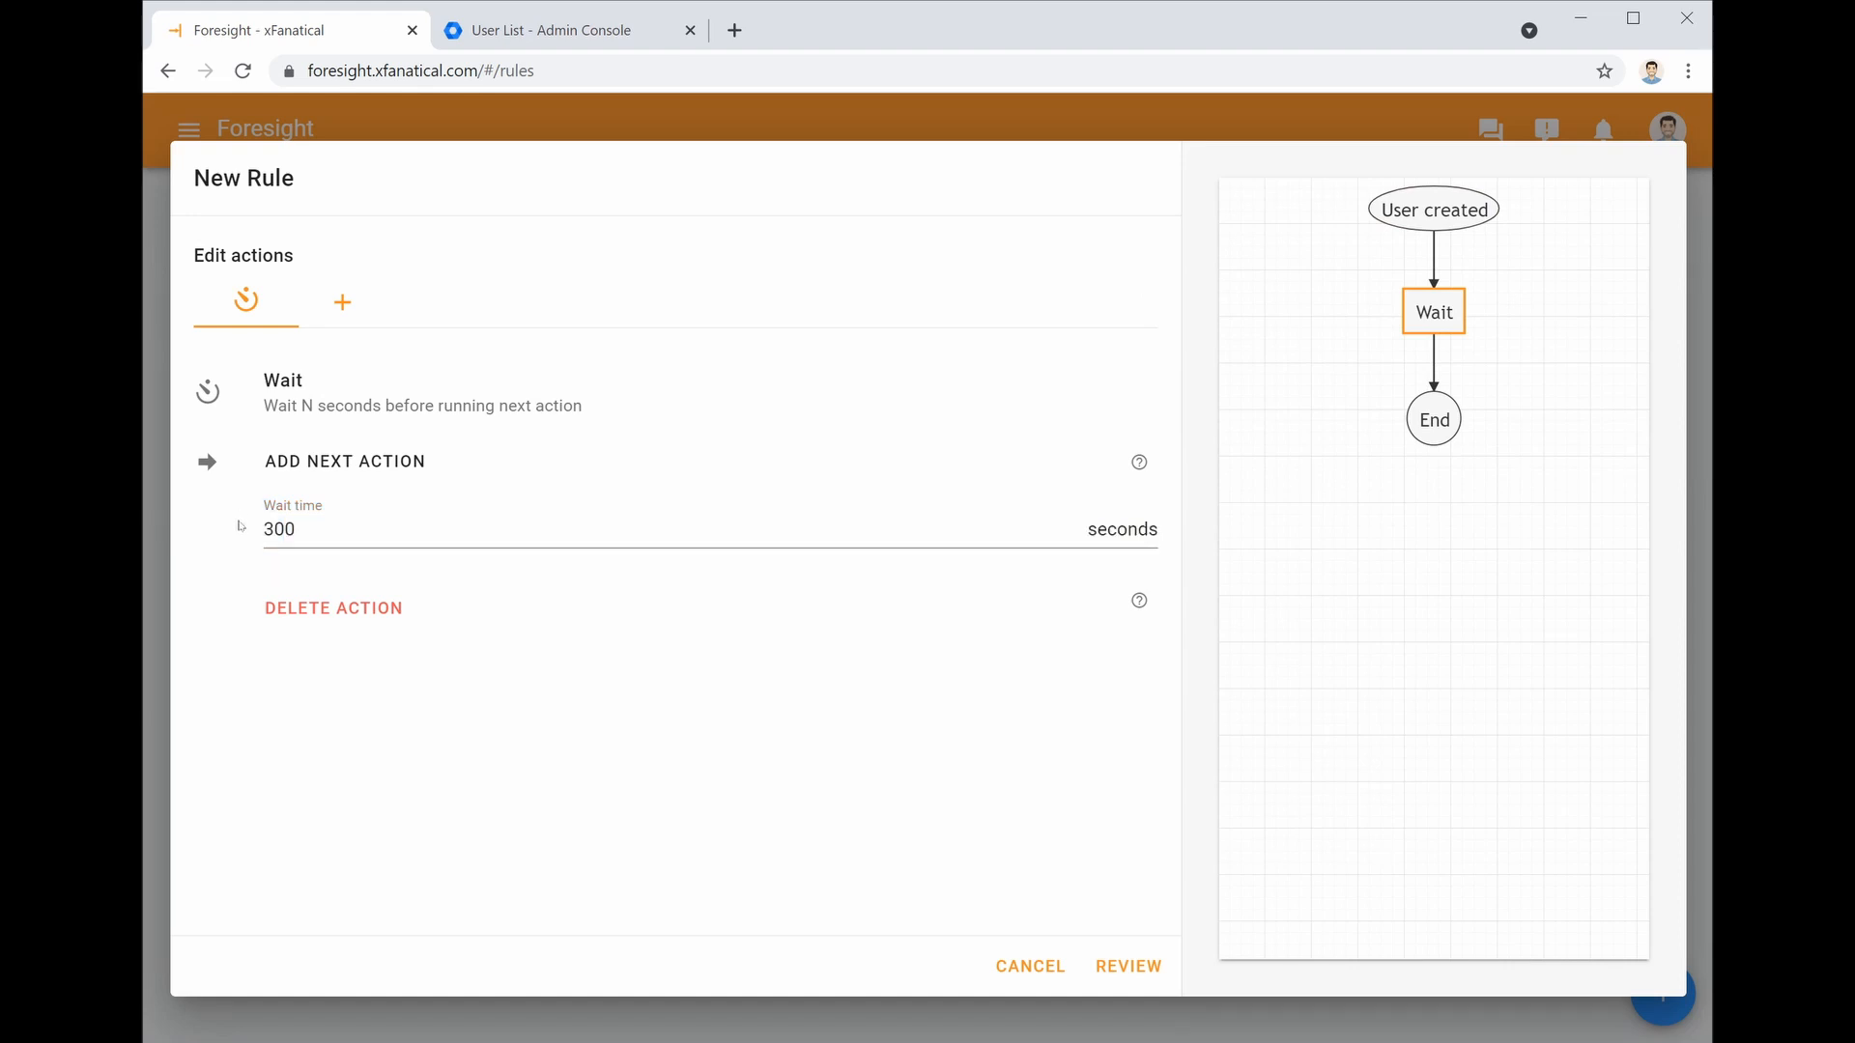
Add a Get user info action that uses the created user's Primary Email variable
{"action": "left_click", "coordinate": [322, 468]}
{"action": "scroll", "coordinate": [513, 506], "scroll_direction": "down", "scroll_amount": 5}
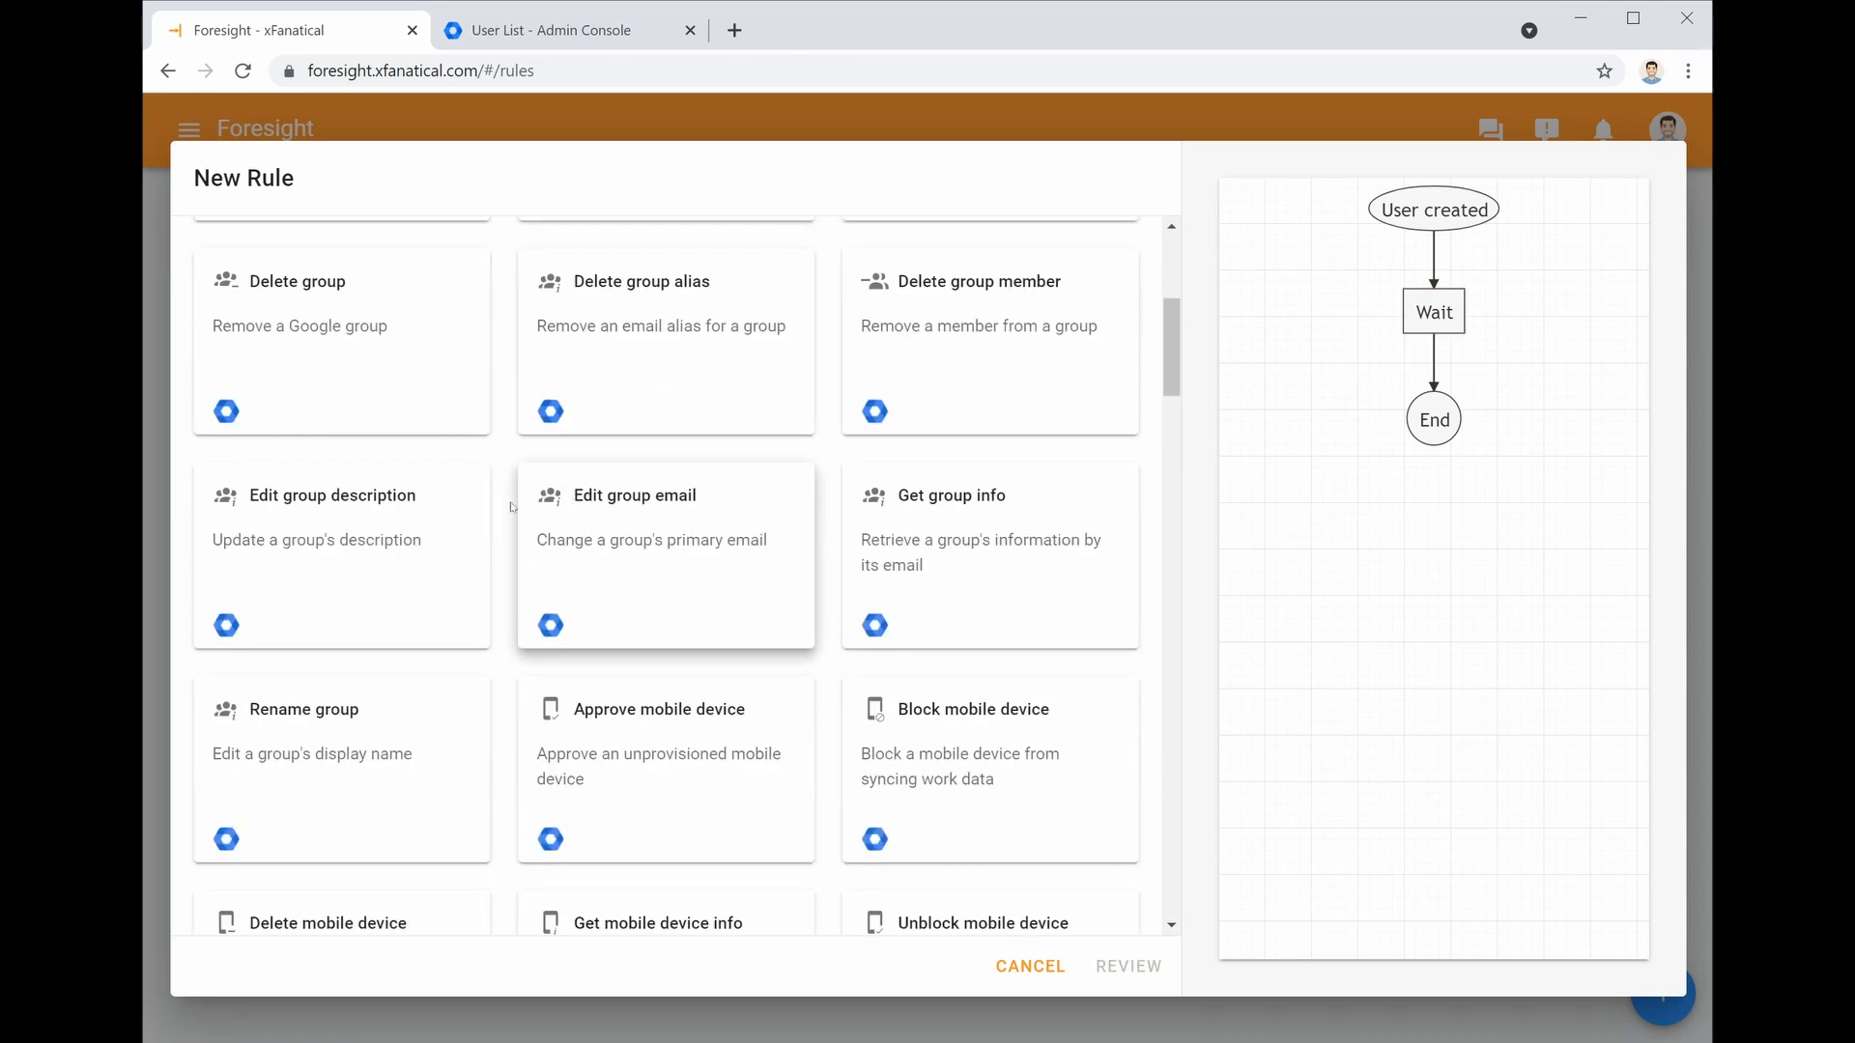
{"action": "scroll", "coordinate": [513, 506], "scroll_direction": "down", "scroll_amount": 15}
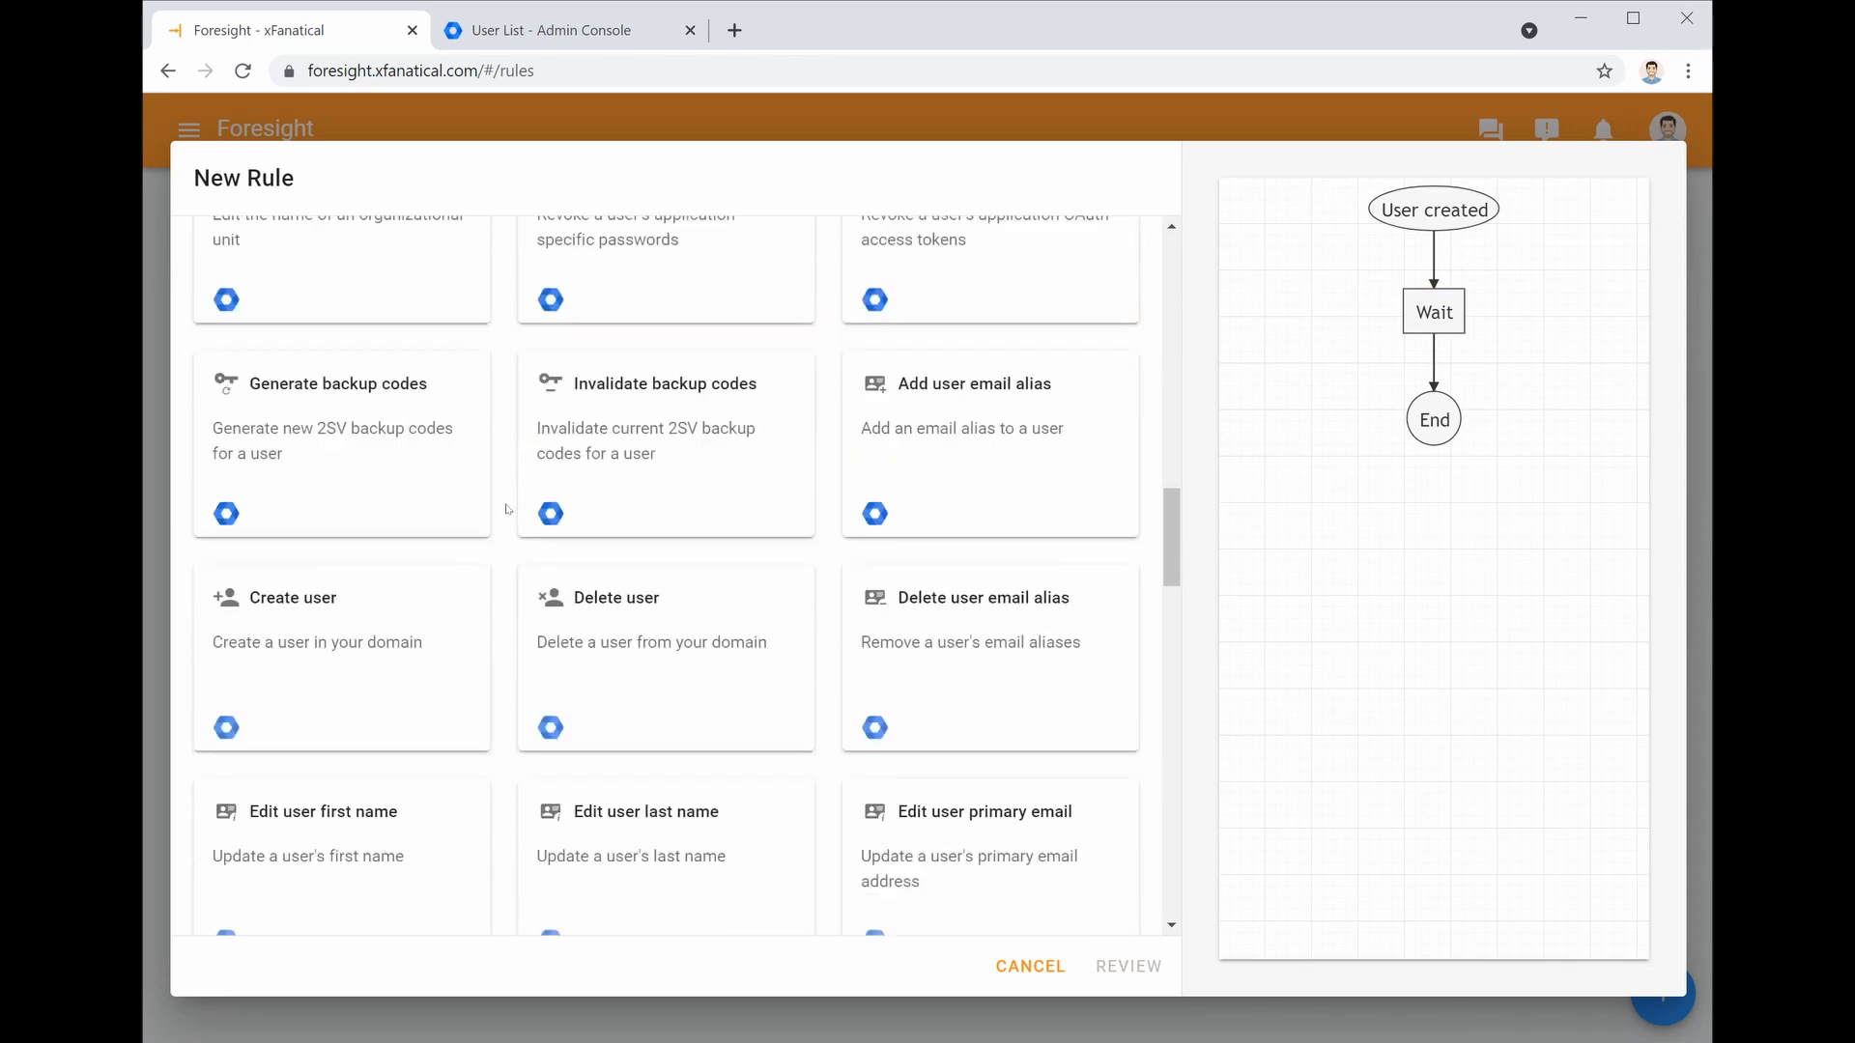
{"action": "scroll", "coordinate": [507, 509], "scroll_direction": "down", "scroll_amount": 5}
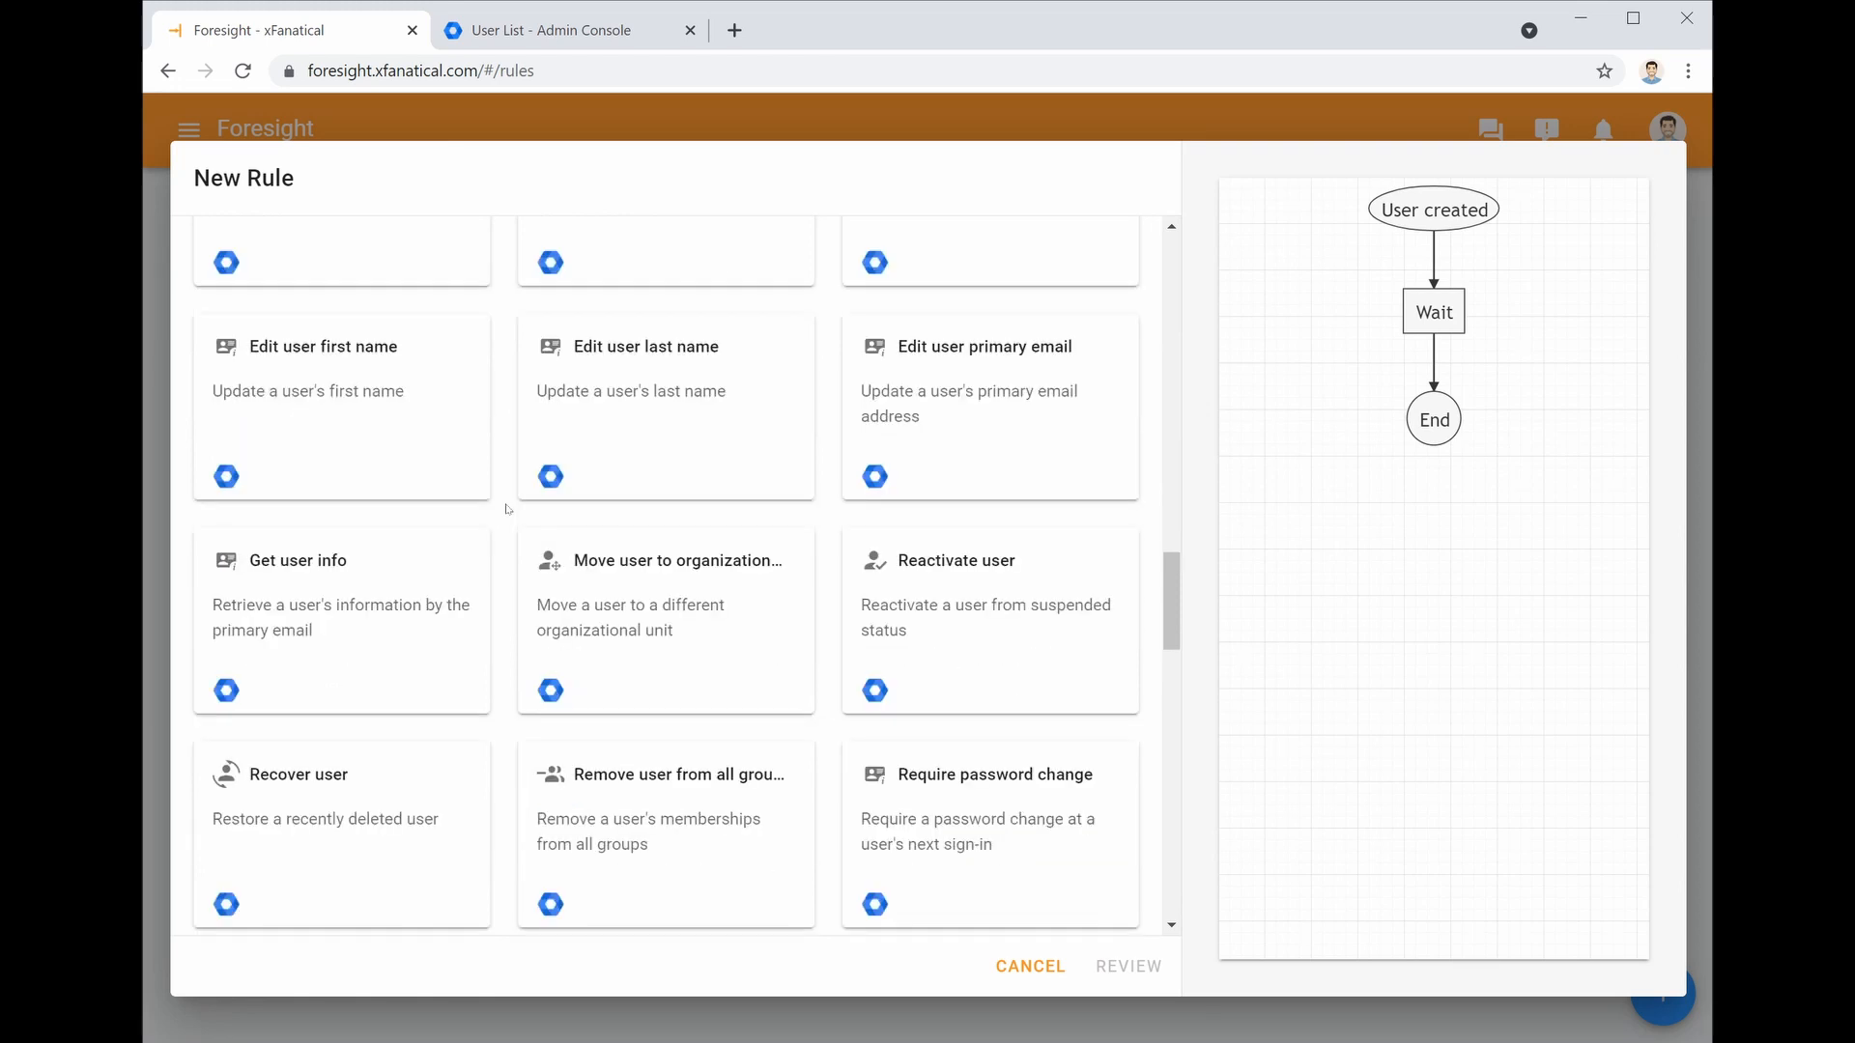
{"action": "left_click", "coordinate": [301, 669]}
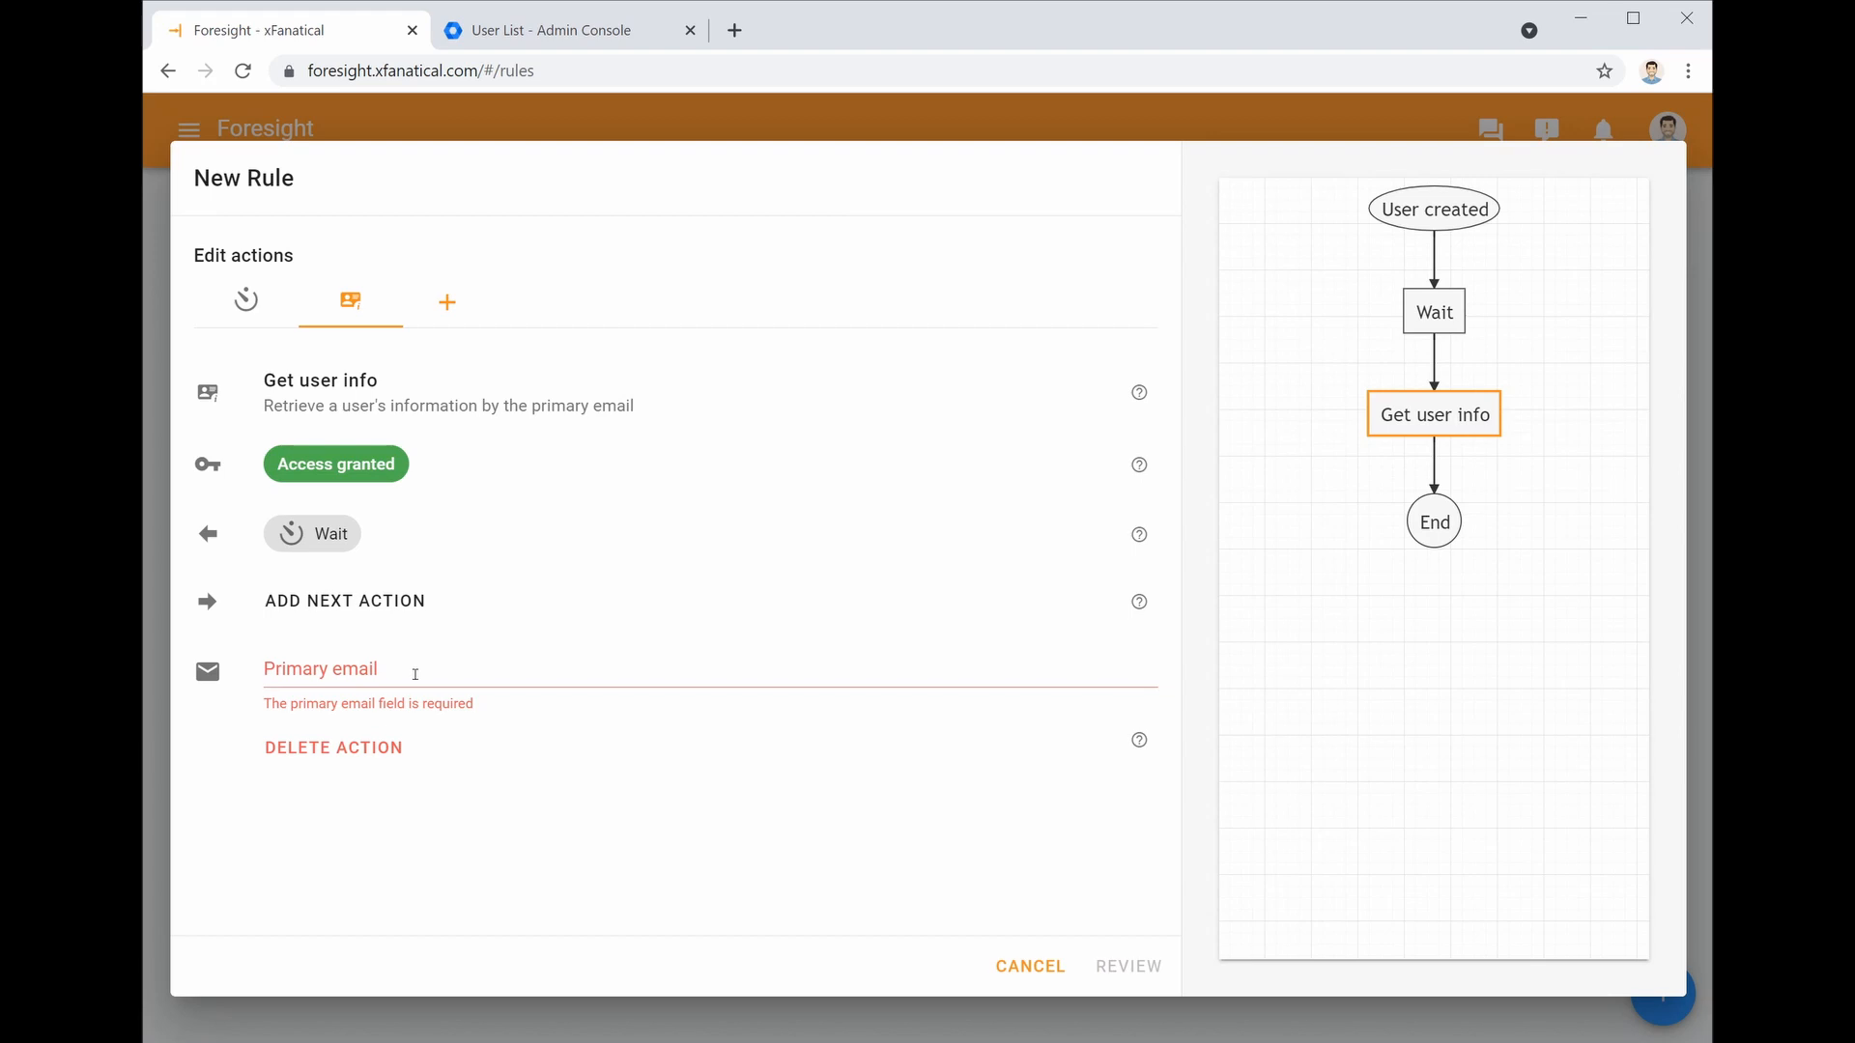
{"action": "left_click", "coordinate": [415, 673]}
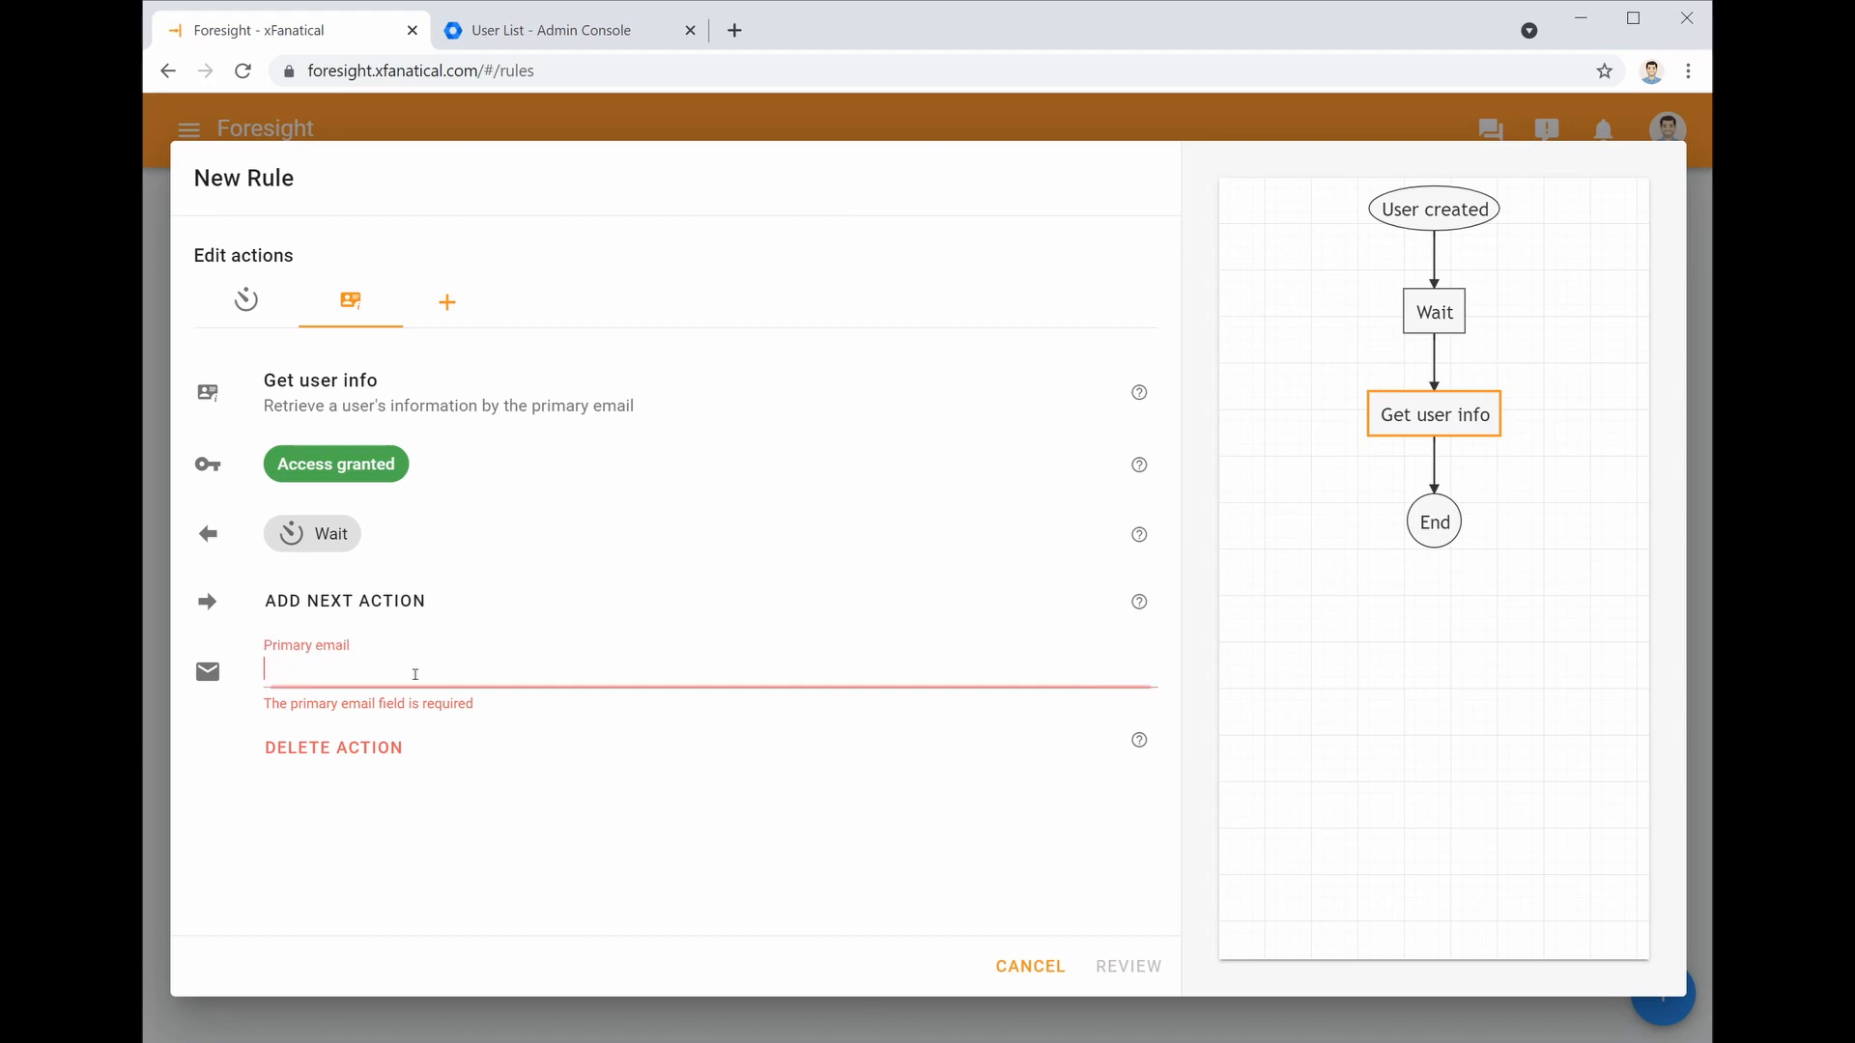
{"action": "type", "text": "{{"}
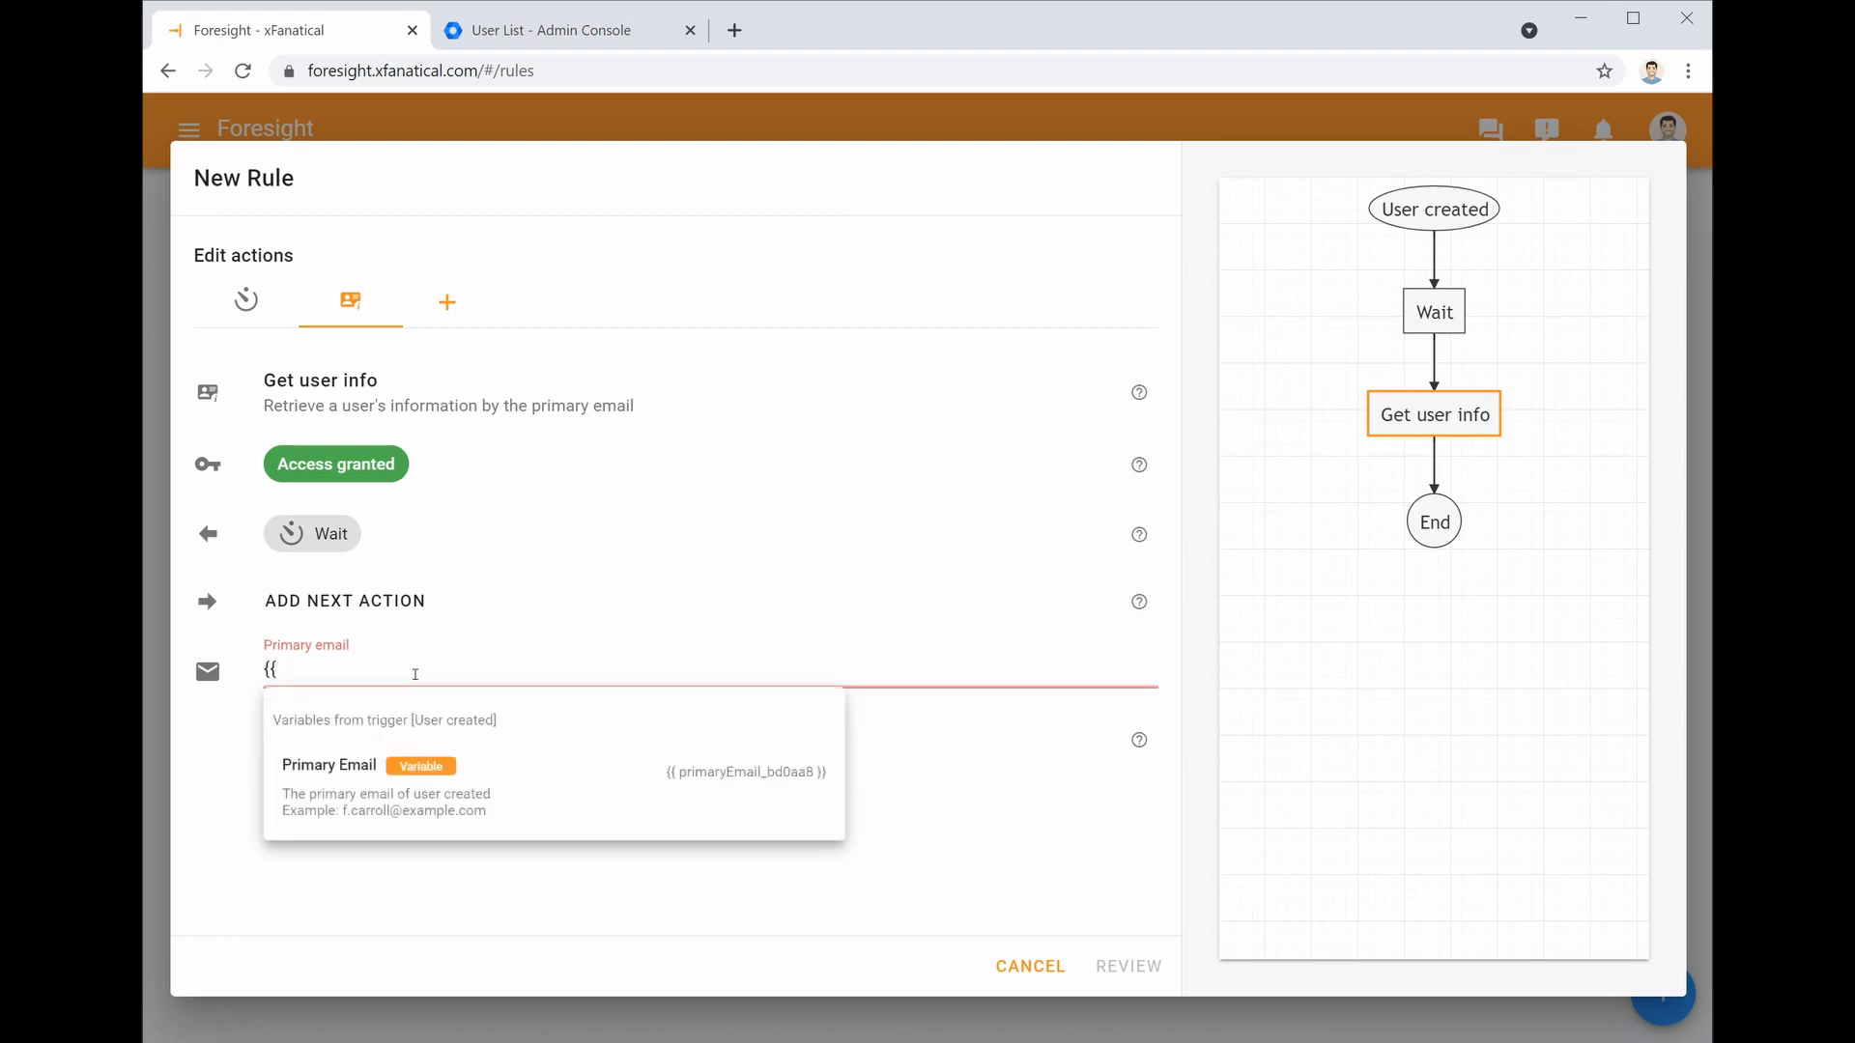
{"action": "left_click", "coordinate": [488, 805]}
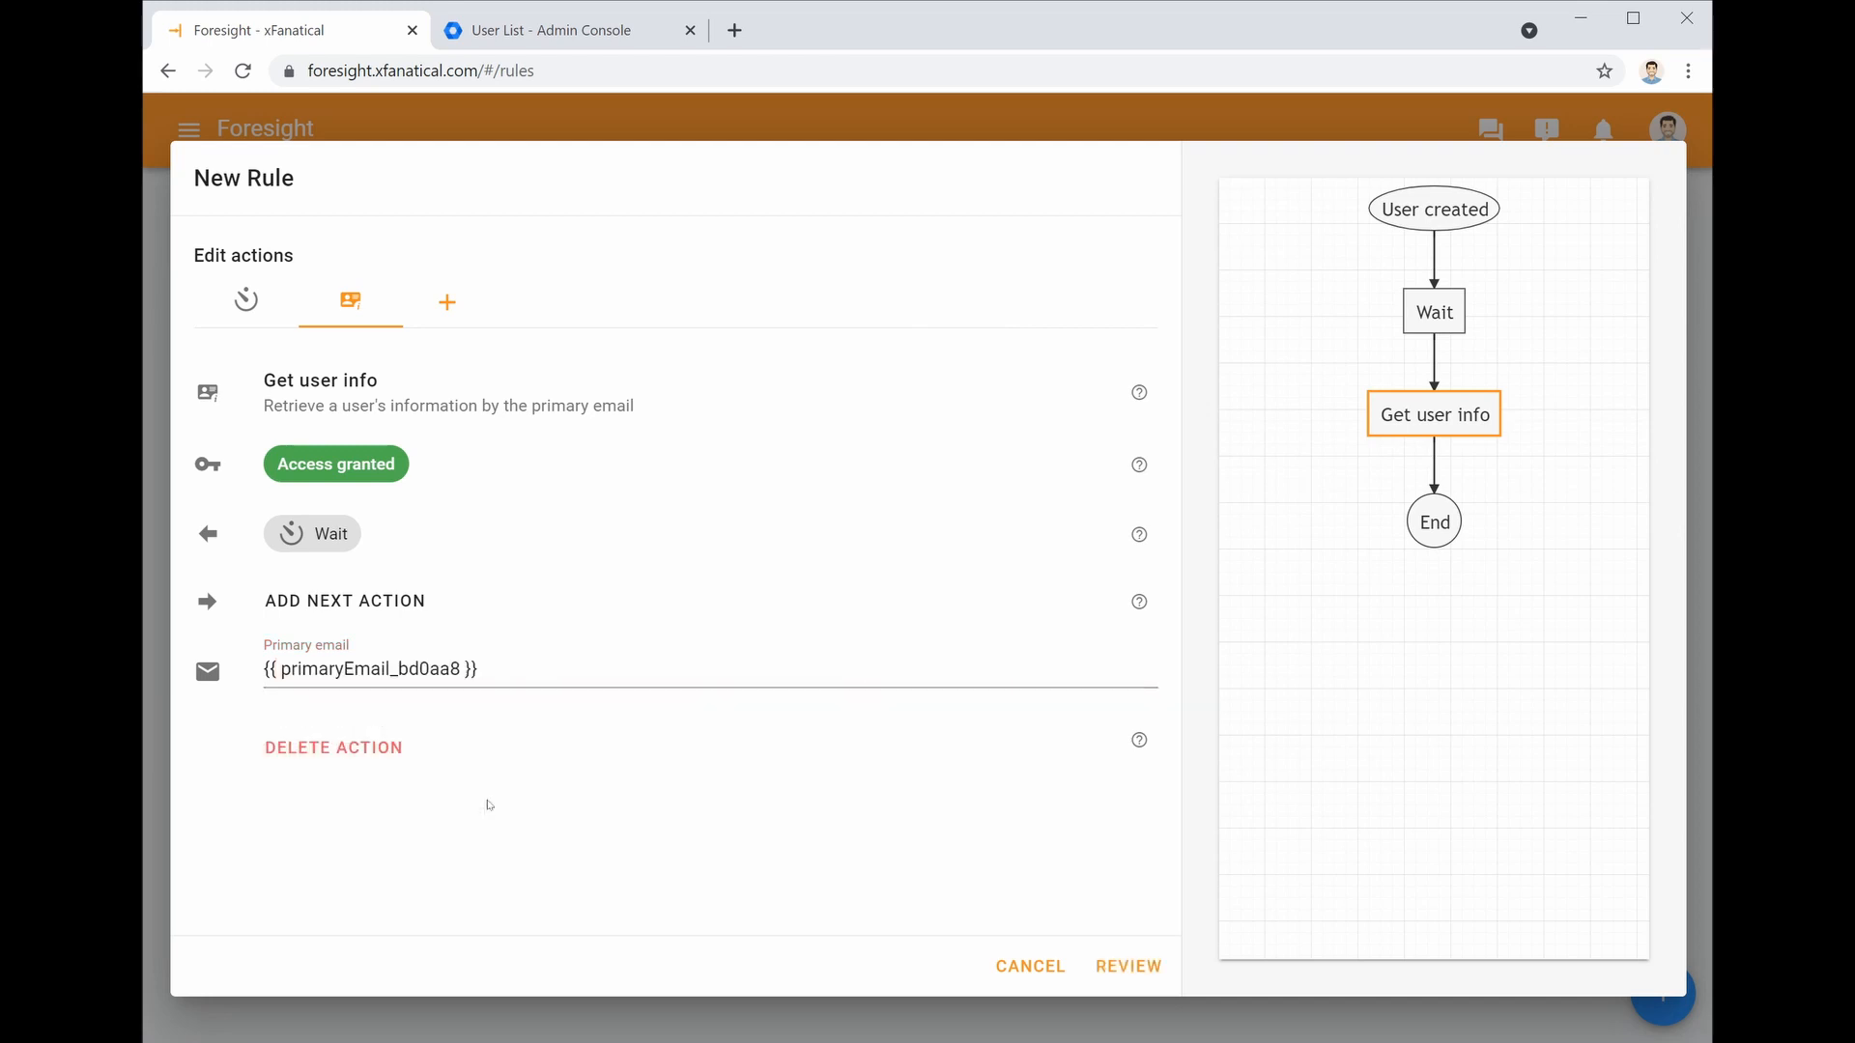
Add an Email action after Get user info
{"action": "left_click", "coordinate": [404, 607]}
{"action": "left_click_drag", "start_coordinate": [1171, 286], "coordinate": [1168, 831]}
{"action": "left_click", "coordinate": [1021, 586]}
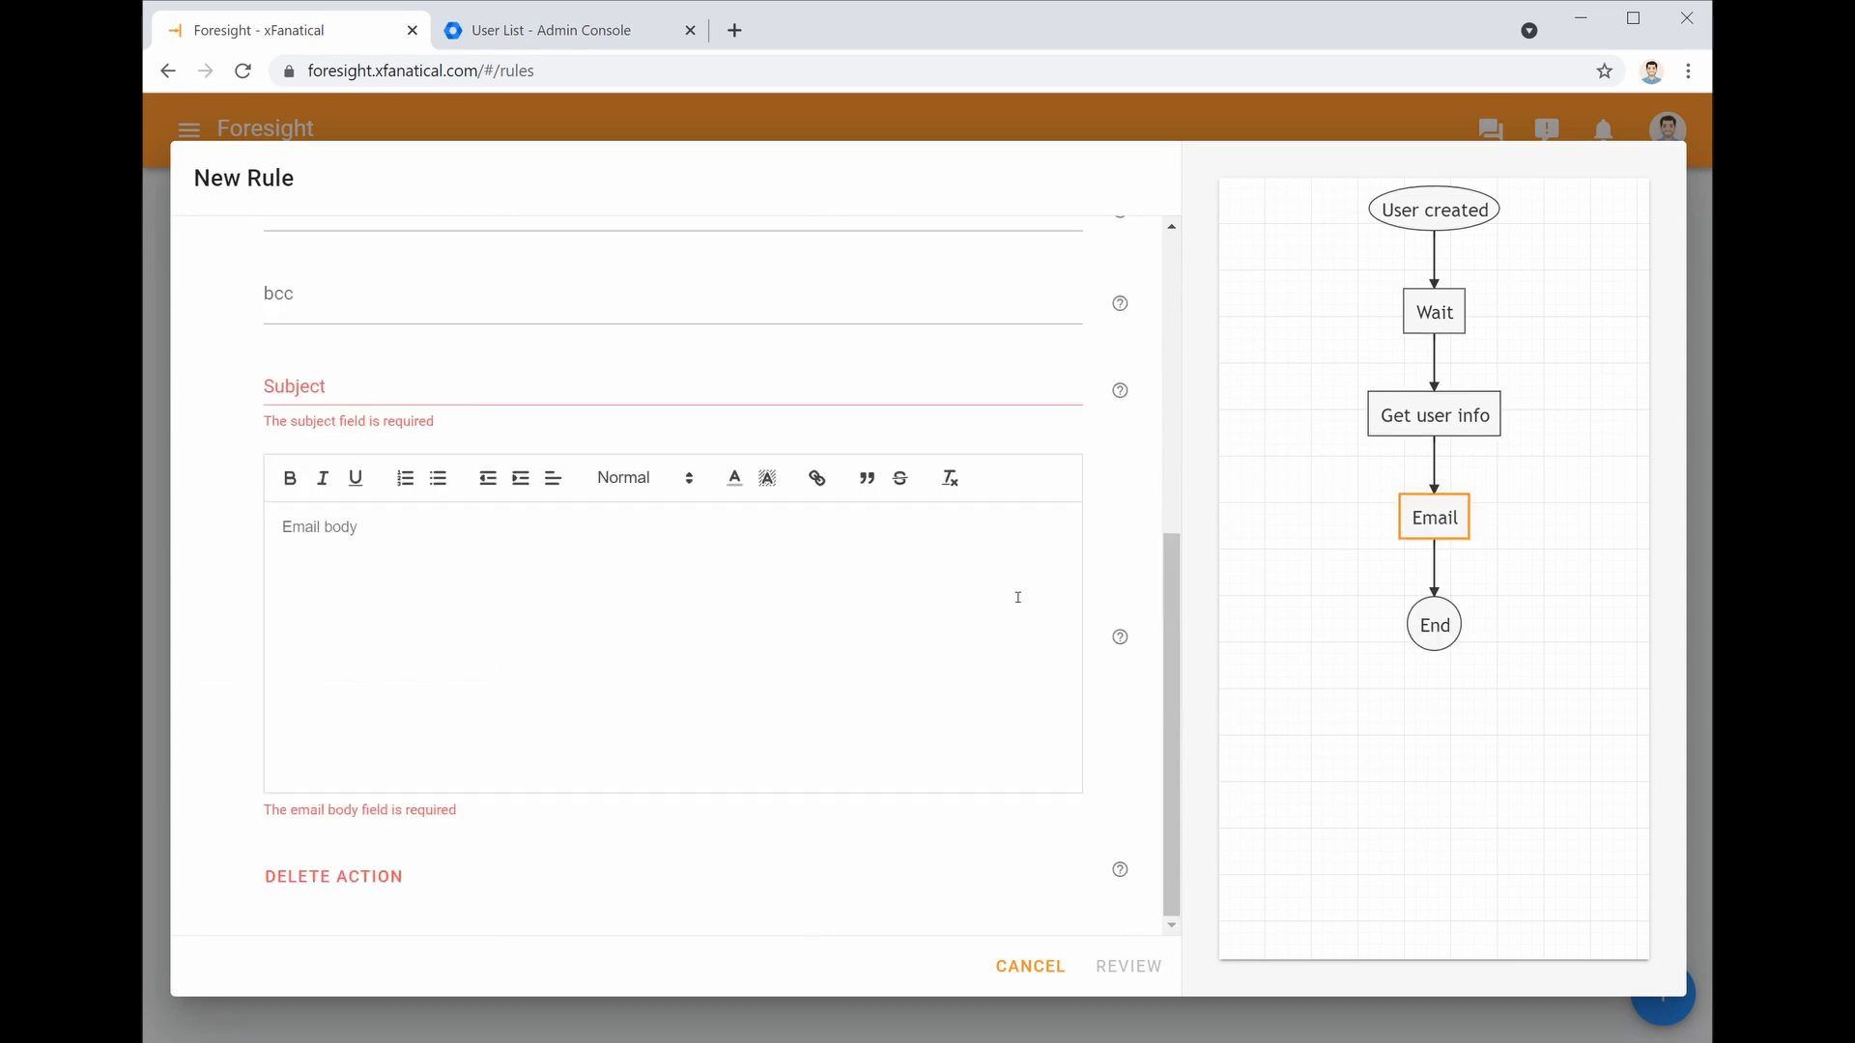
Address the email's To field to the Manager Email variable
{"action": "scroll", "coordinate": [1018, 603], "scroll_direction": "up", "scroll_amount": 5}
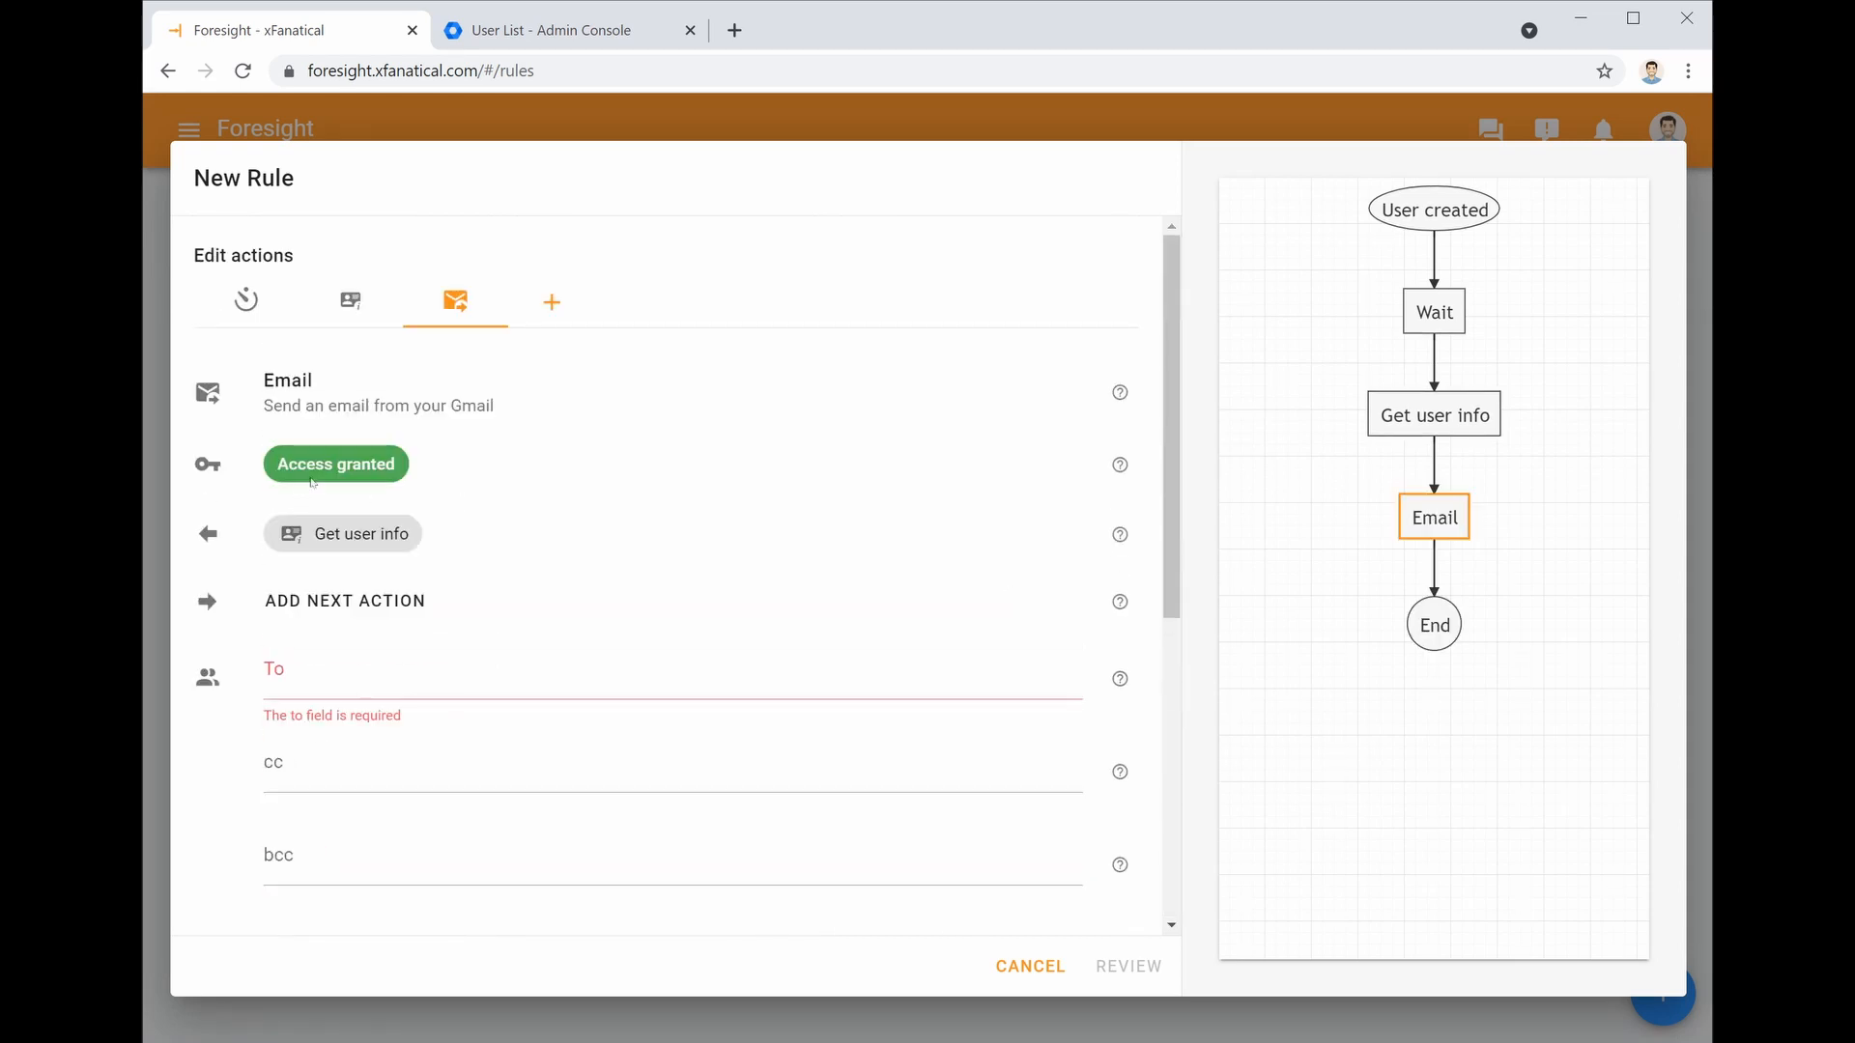
{"action": "left_click", "coordinate": [311, 688]}
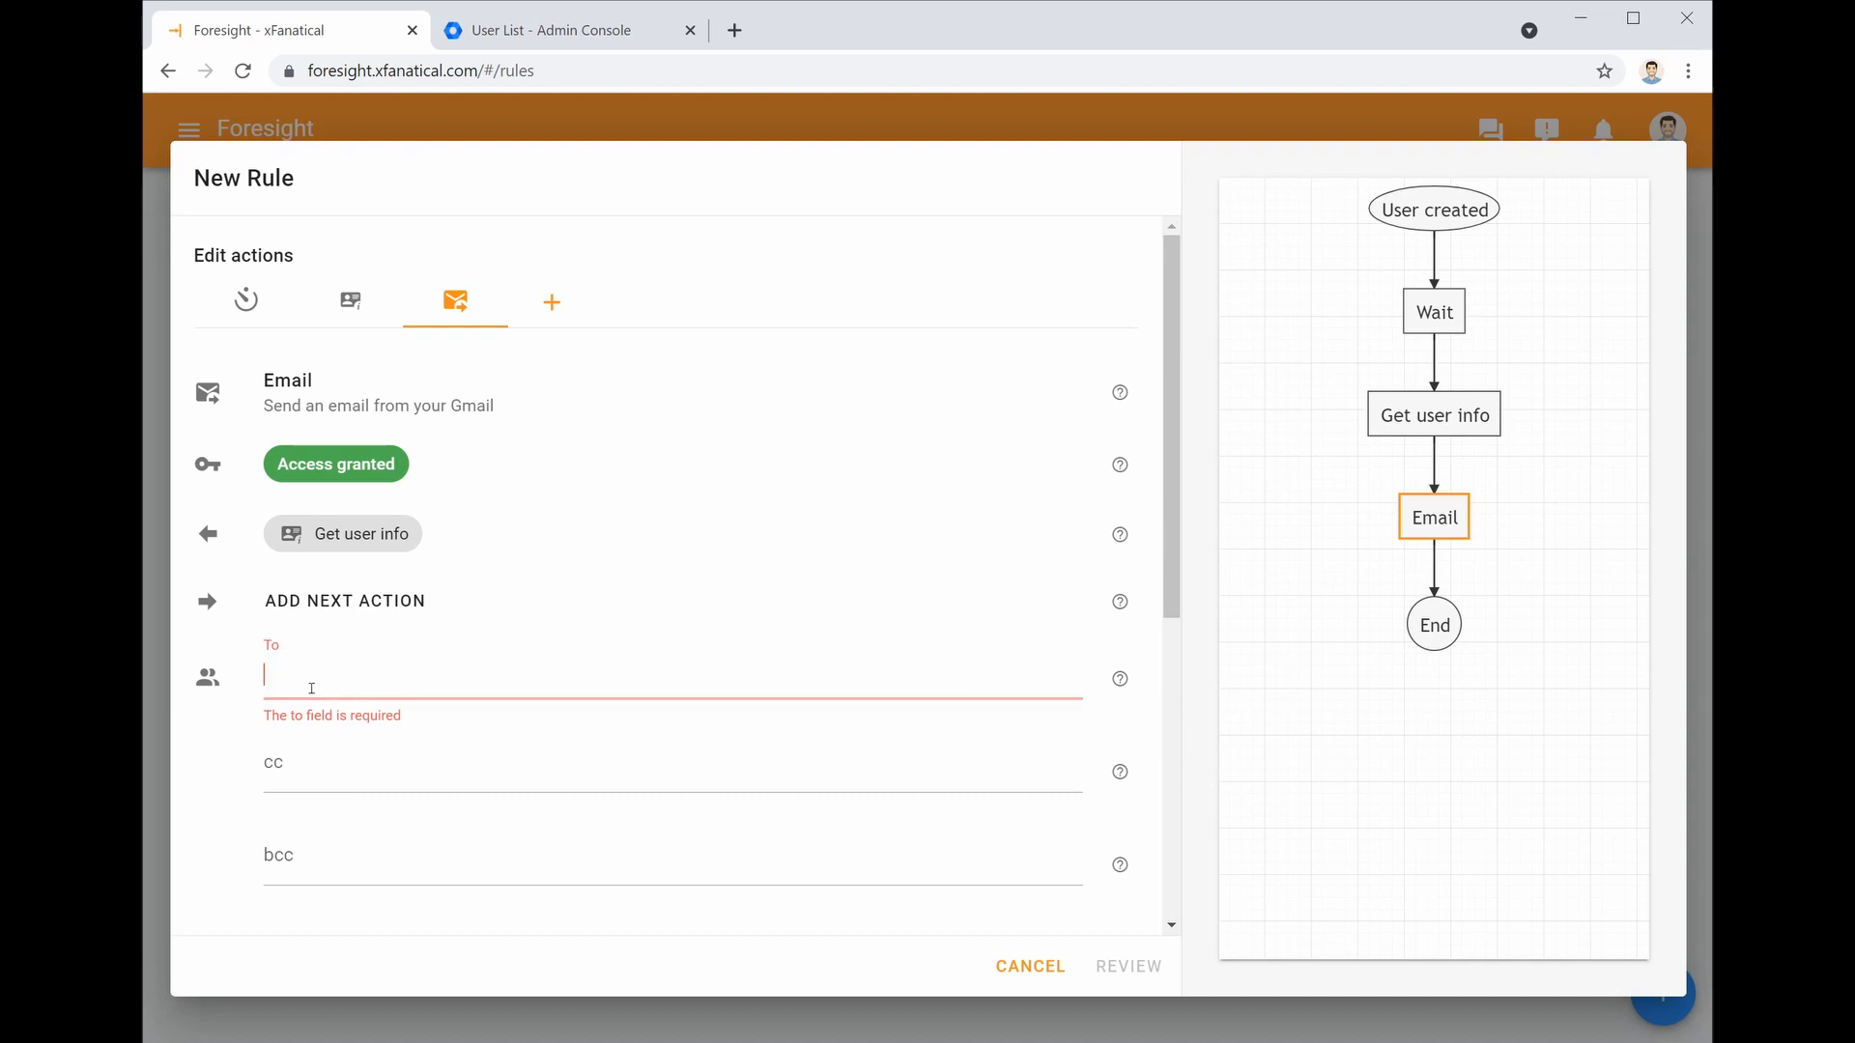
{"action": "type", "text": "{{"}
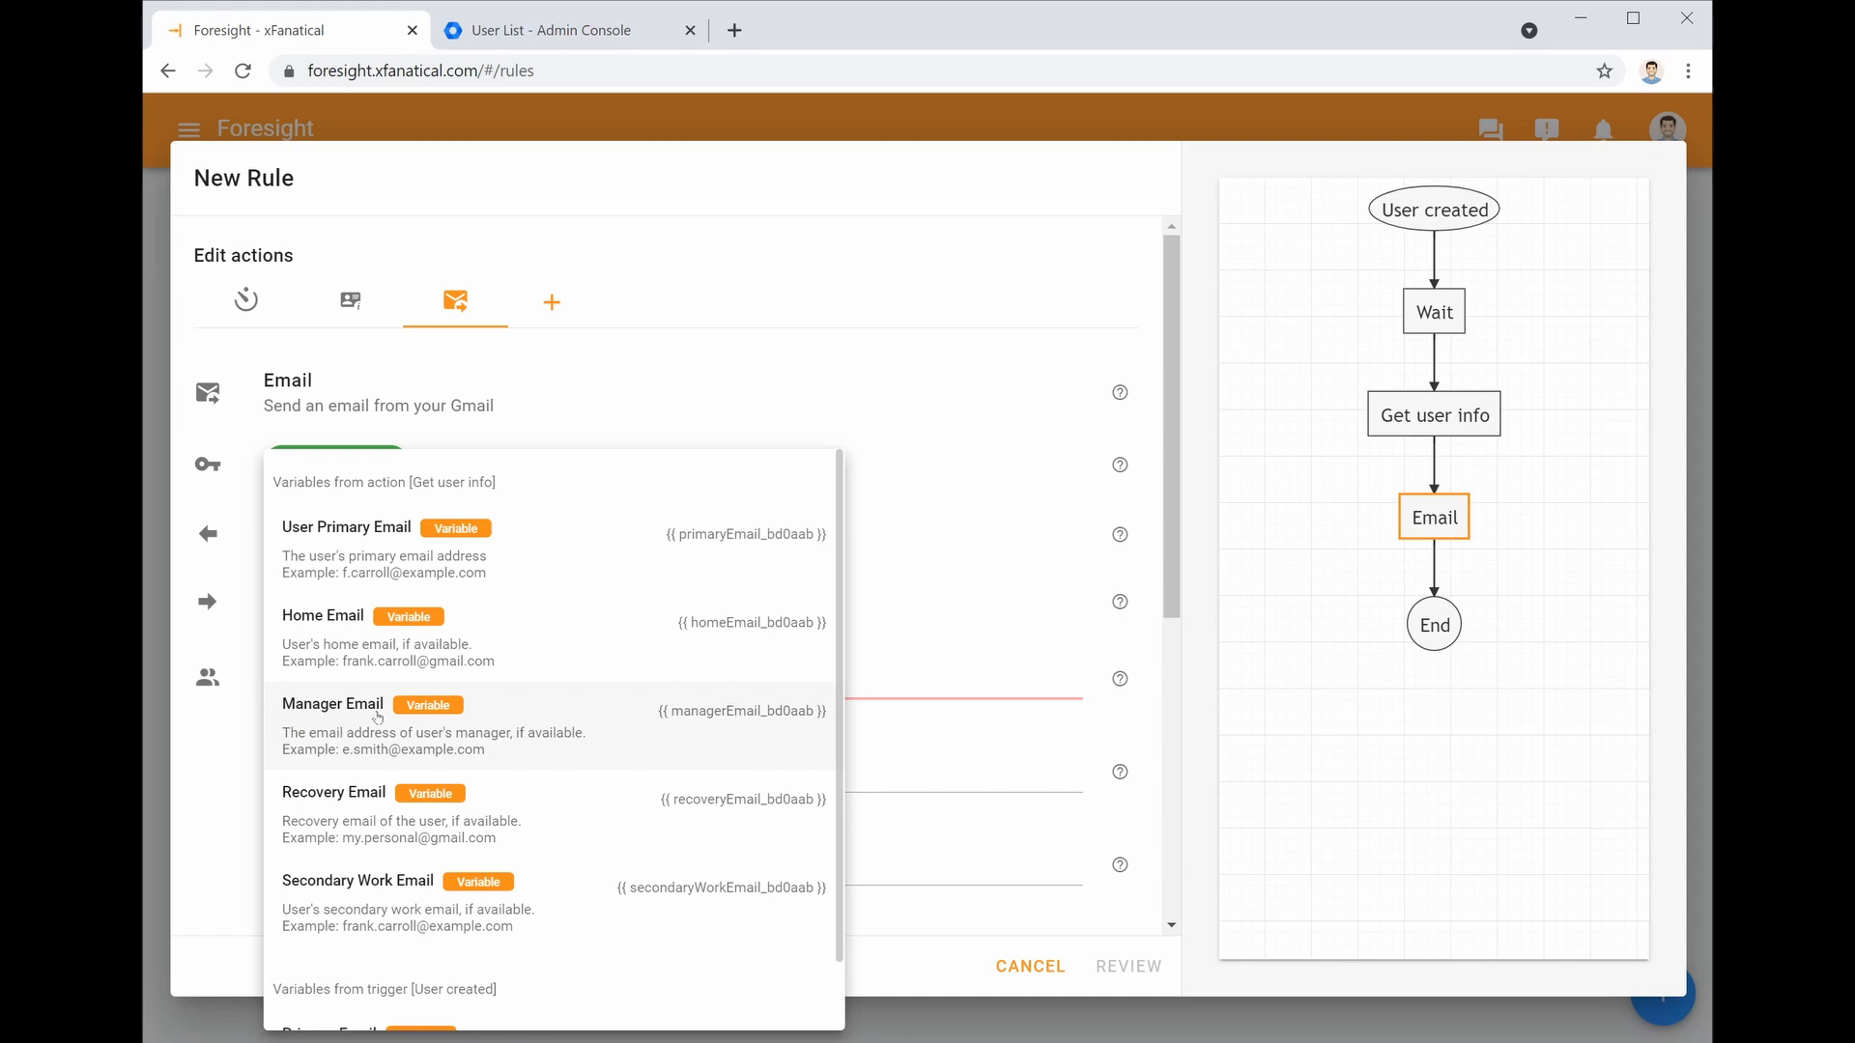
{"action": "left_click", "coordinate": [556, 757]}
Add the suggested colleague as the email's bcc recipient
{"action": "scroll", "coordinate": [555, 753], "scroll_direction": "down", "scroll_amount": 2}
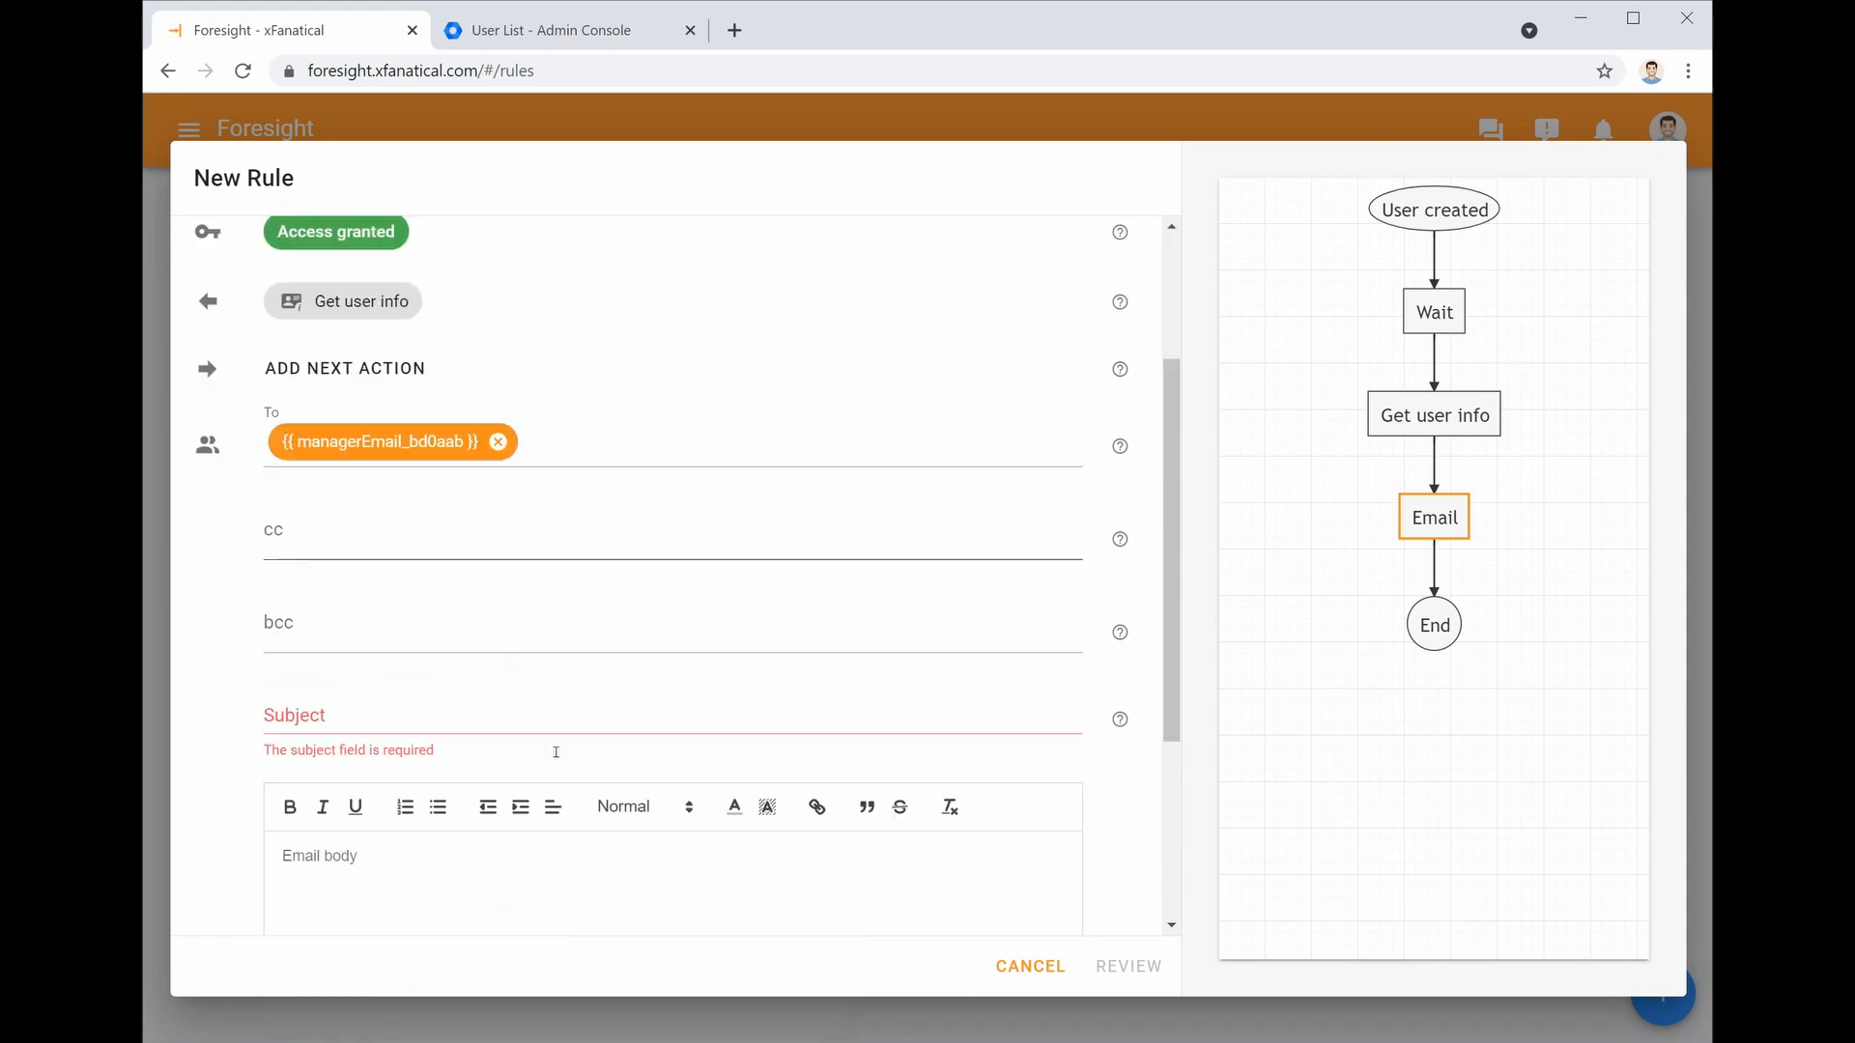
{"action": "left_click", "coordinate": [420, 623]}
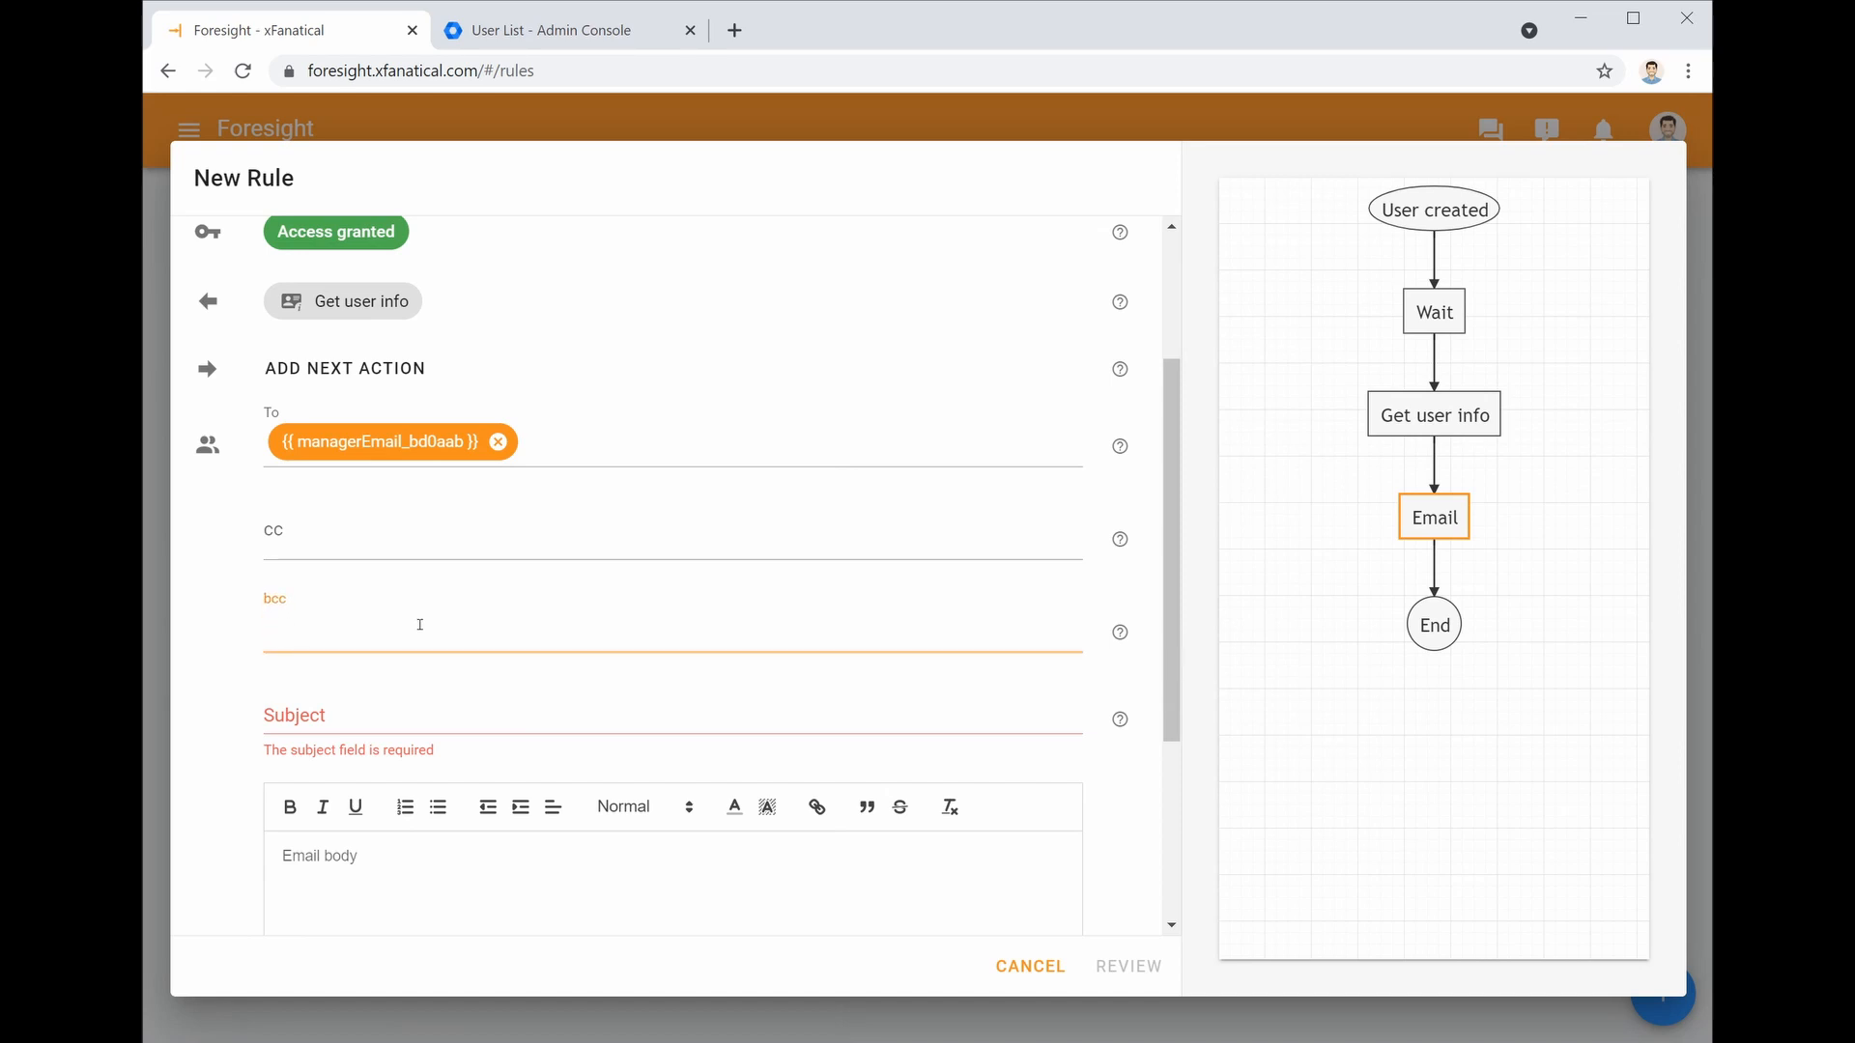
{"action": "type", "text": "timothy"}
{"action": "left_click", "coordinate": [409, 700]}
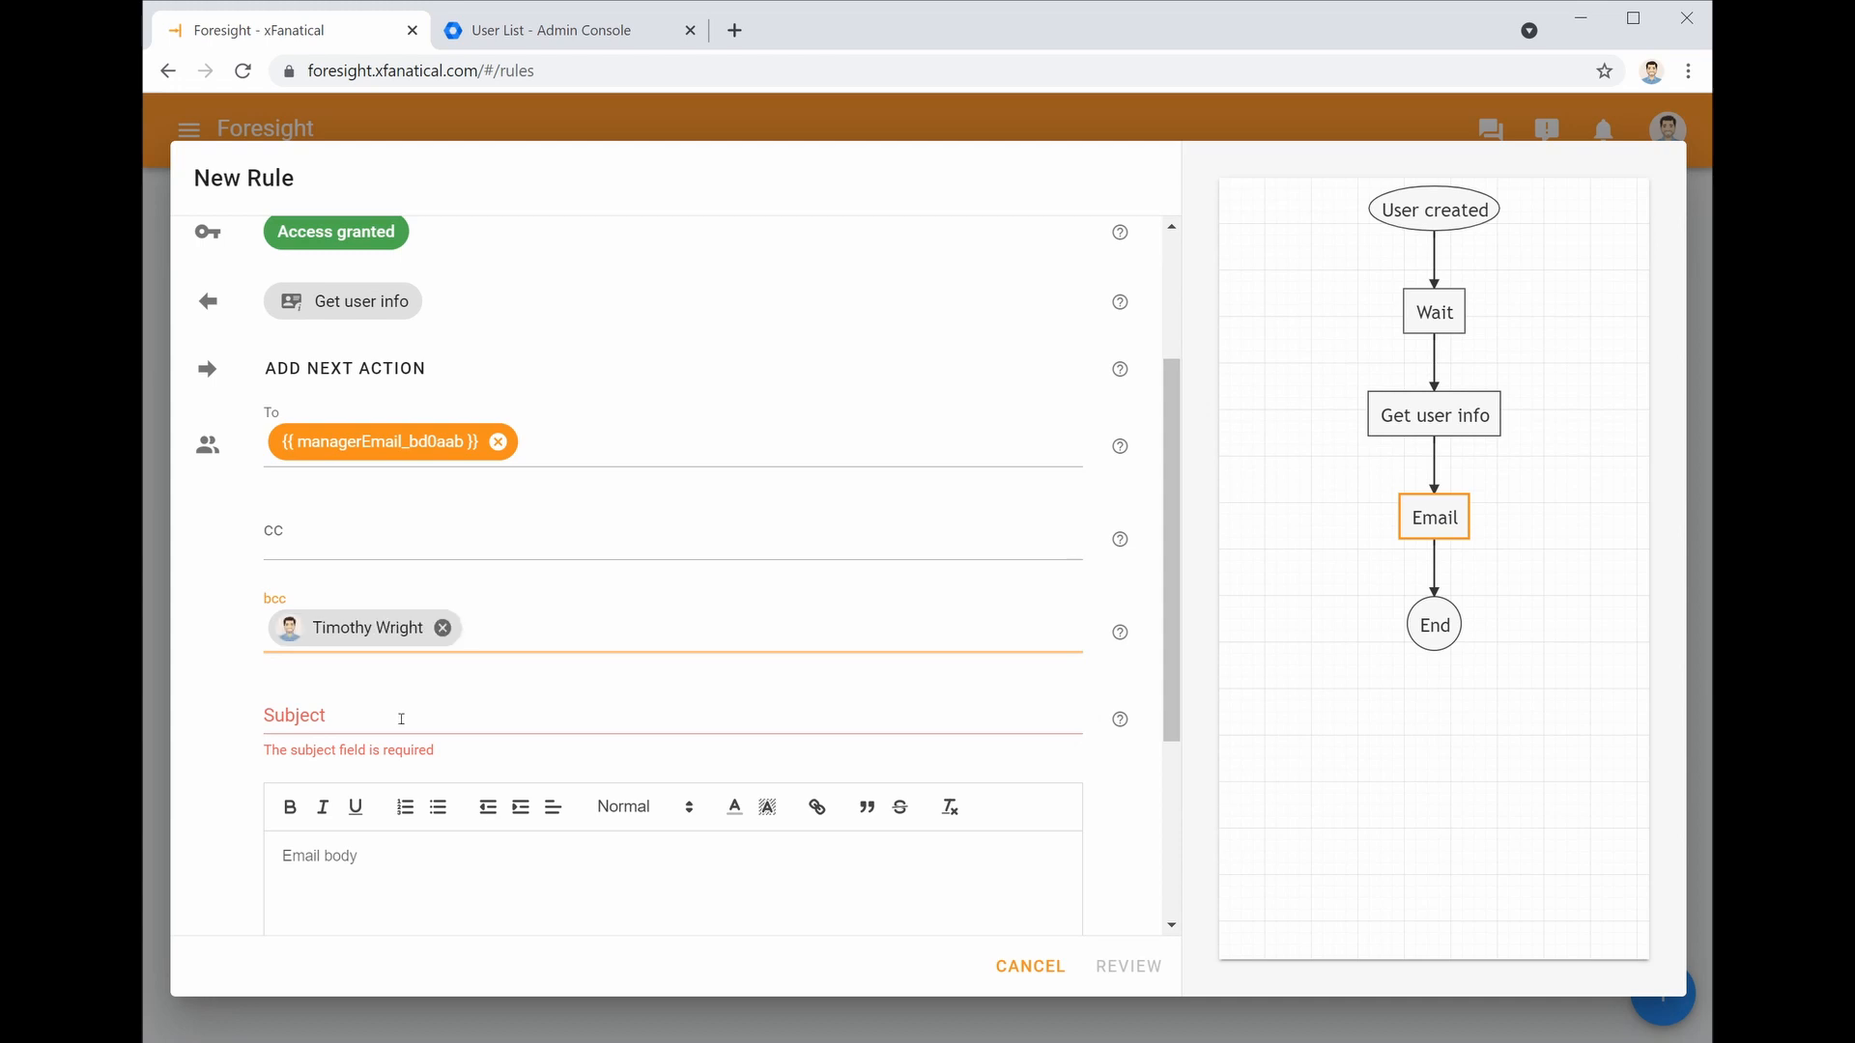
{"action": "left_click", "coordinate": [399, 719]}
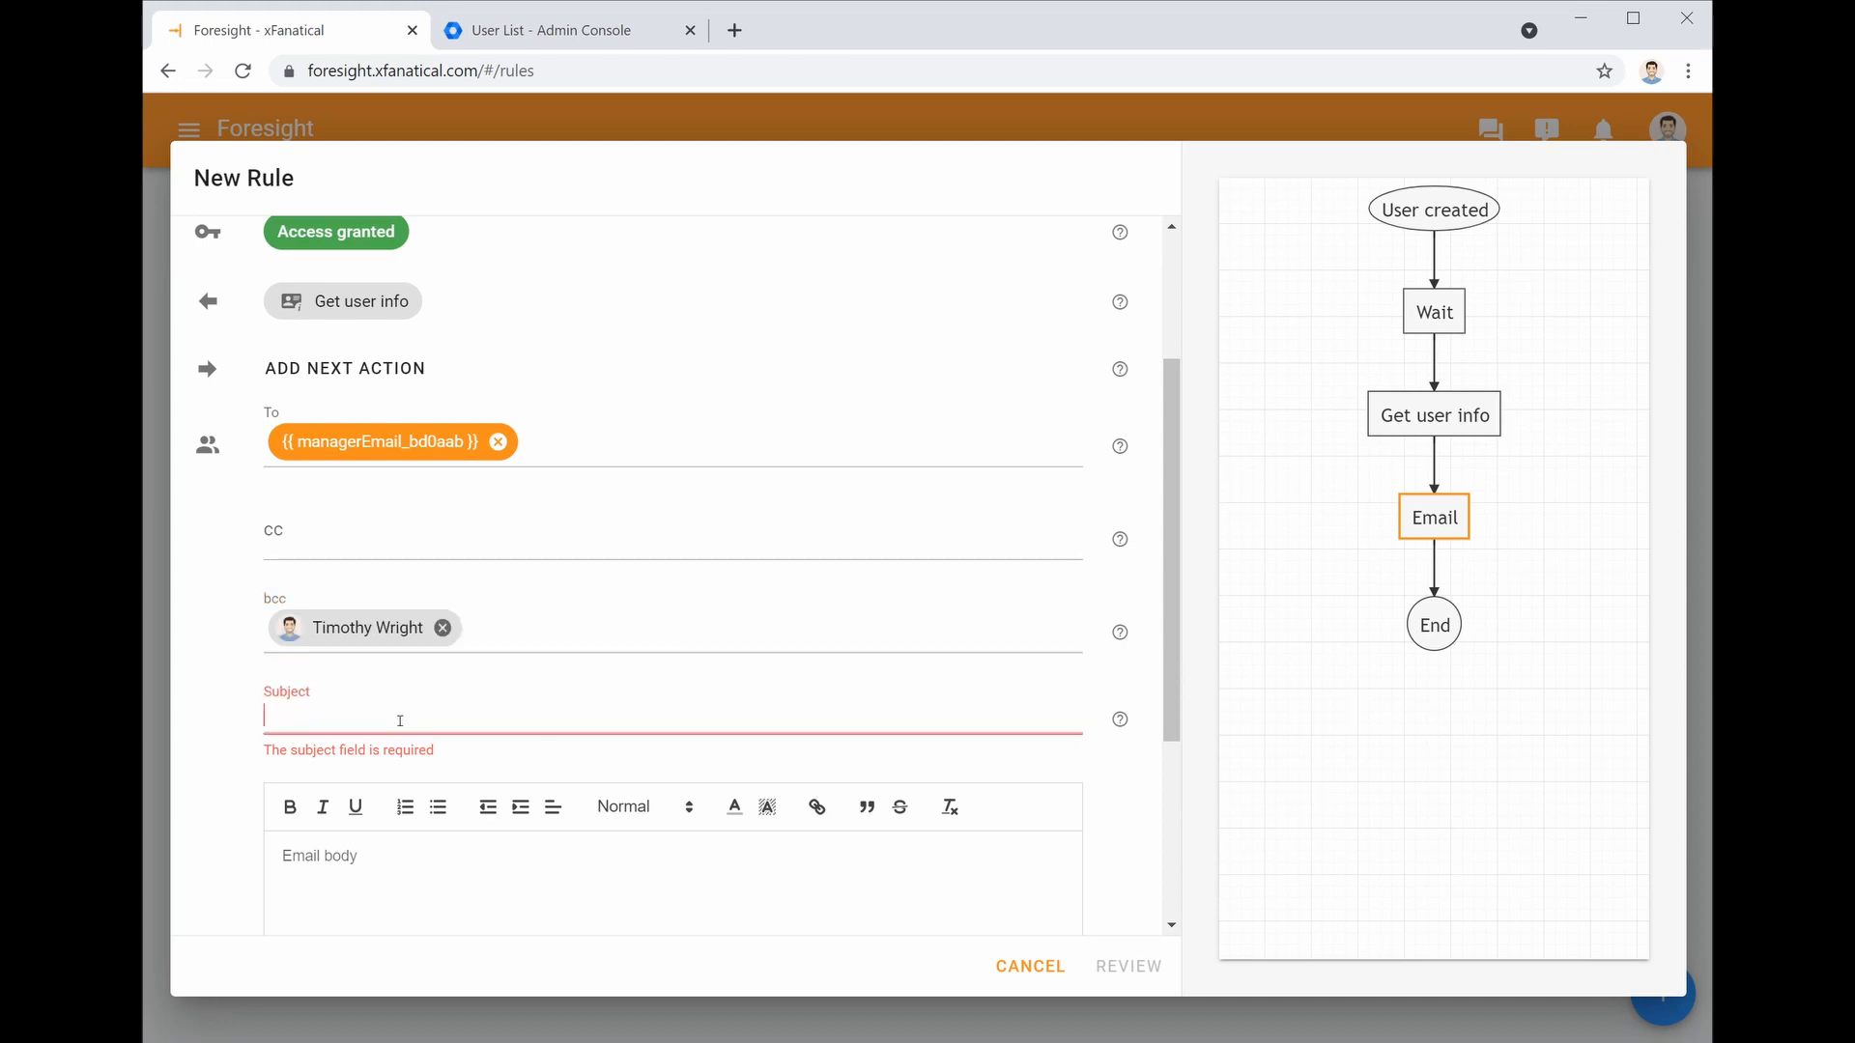
Set the subject to 'New Team Member' followed by First Name and Last Name variables
{"action": "type", "text": "New Team Member {{"}
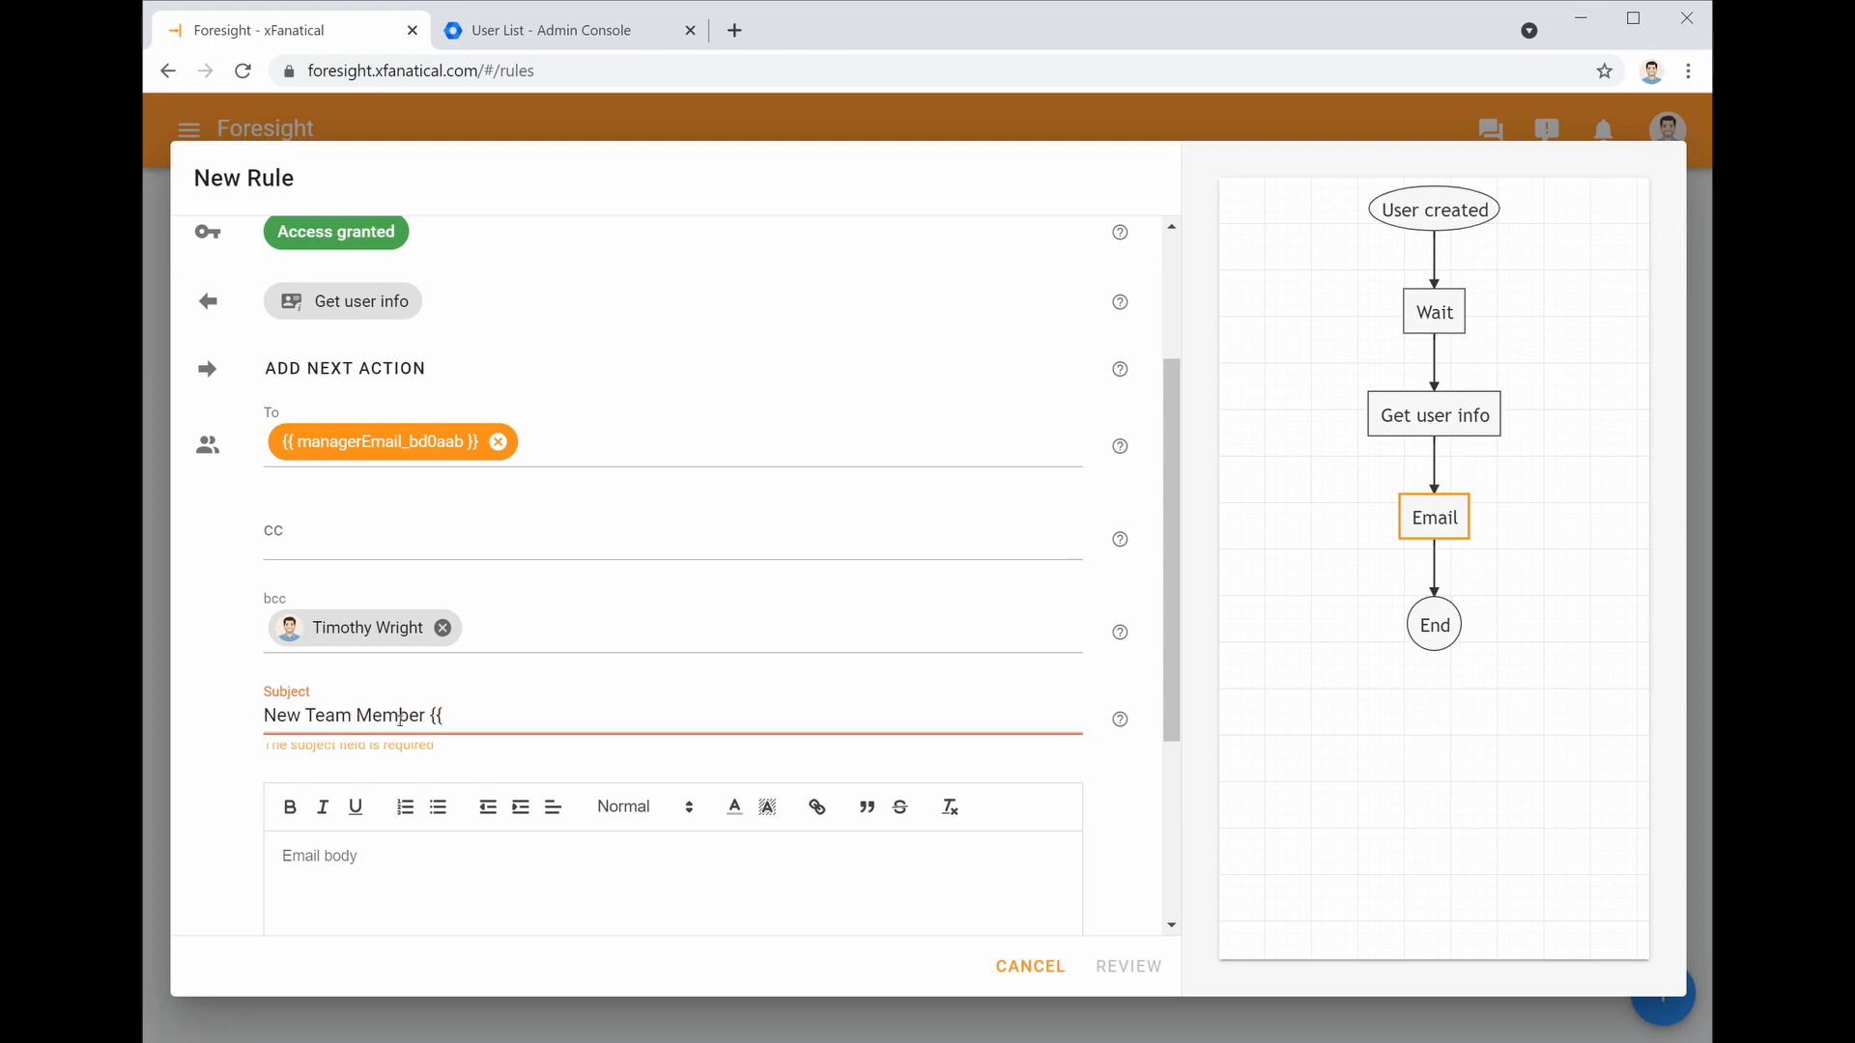
{"action": "left_click", "coordinate": [398, 649]}
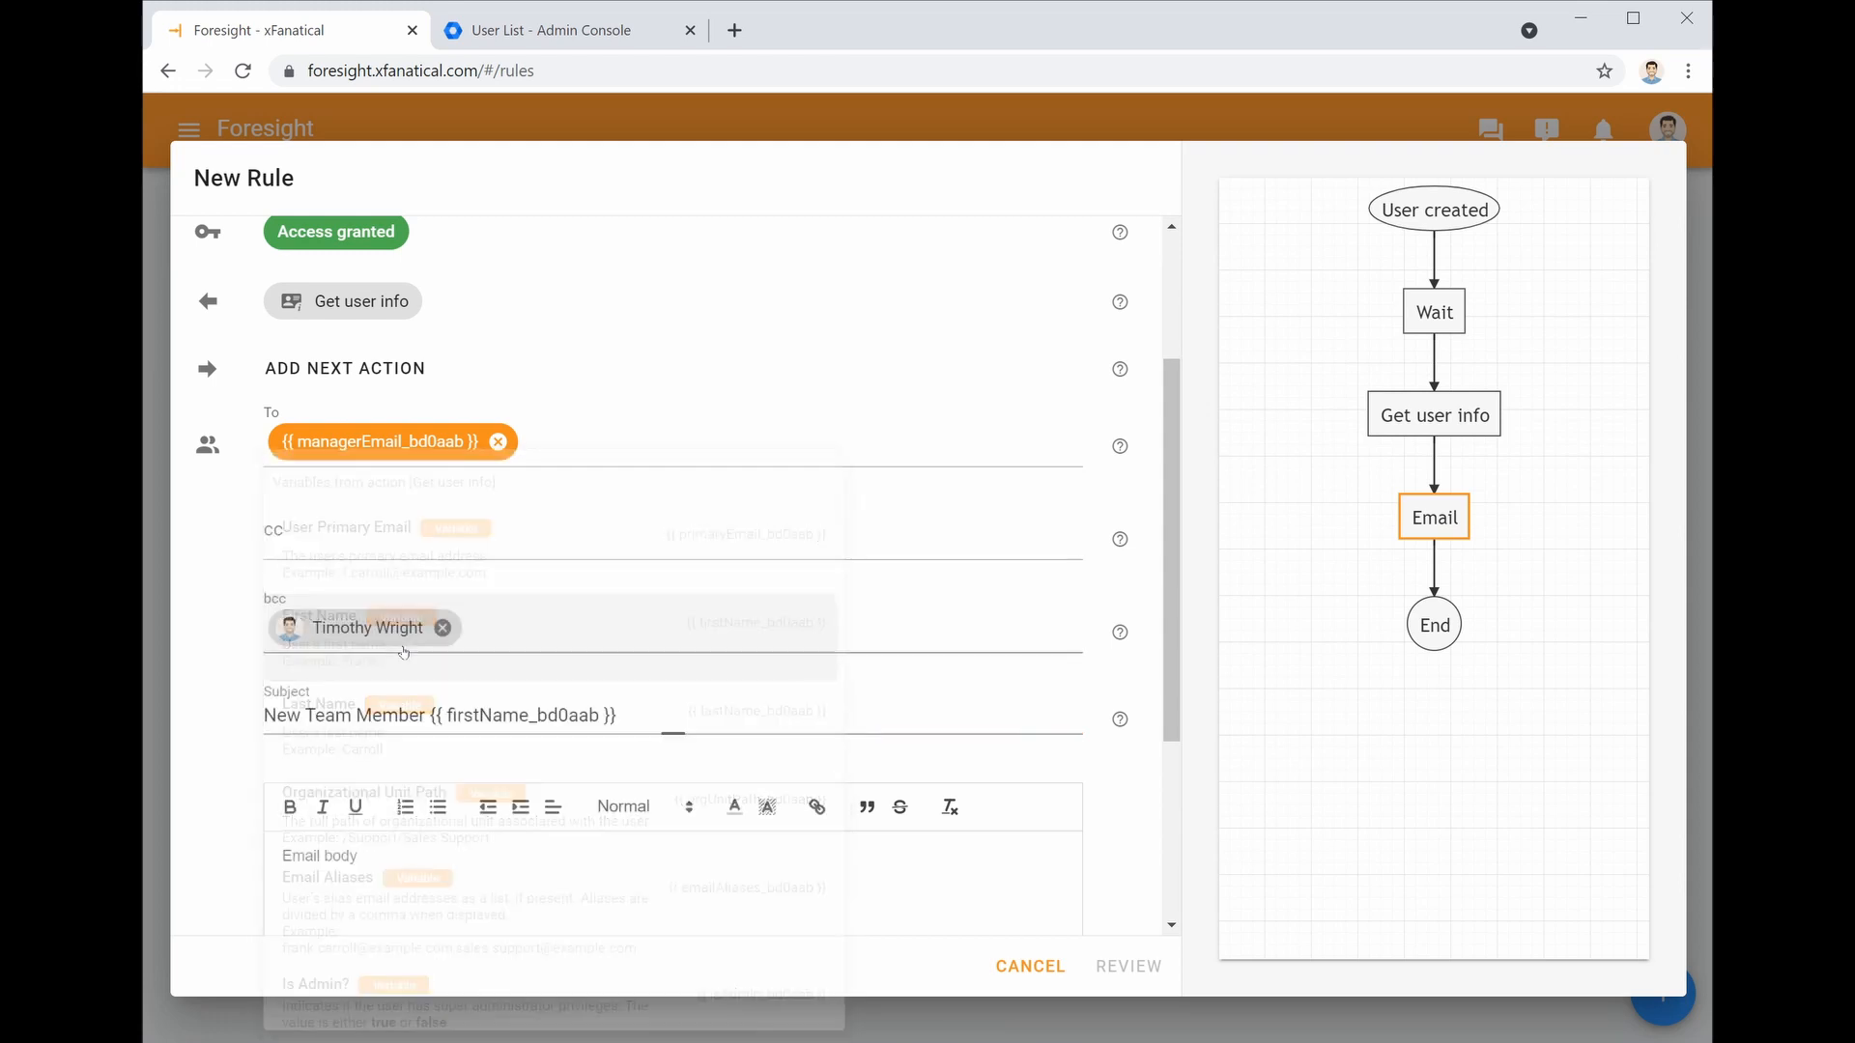
{"action": "left_click", "coordinate": [679, 716]}
{"action": "type", "text": "{{"}
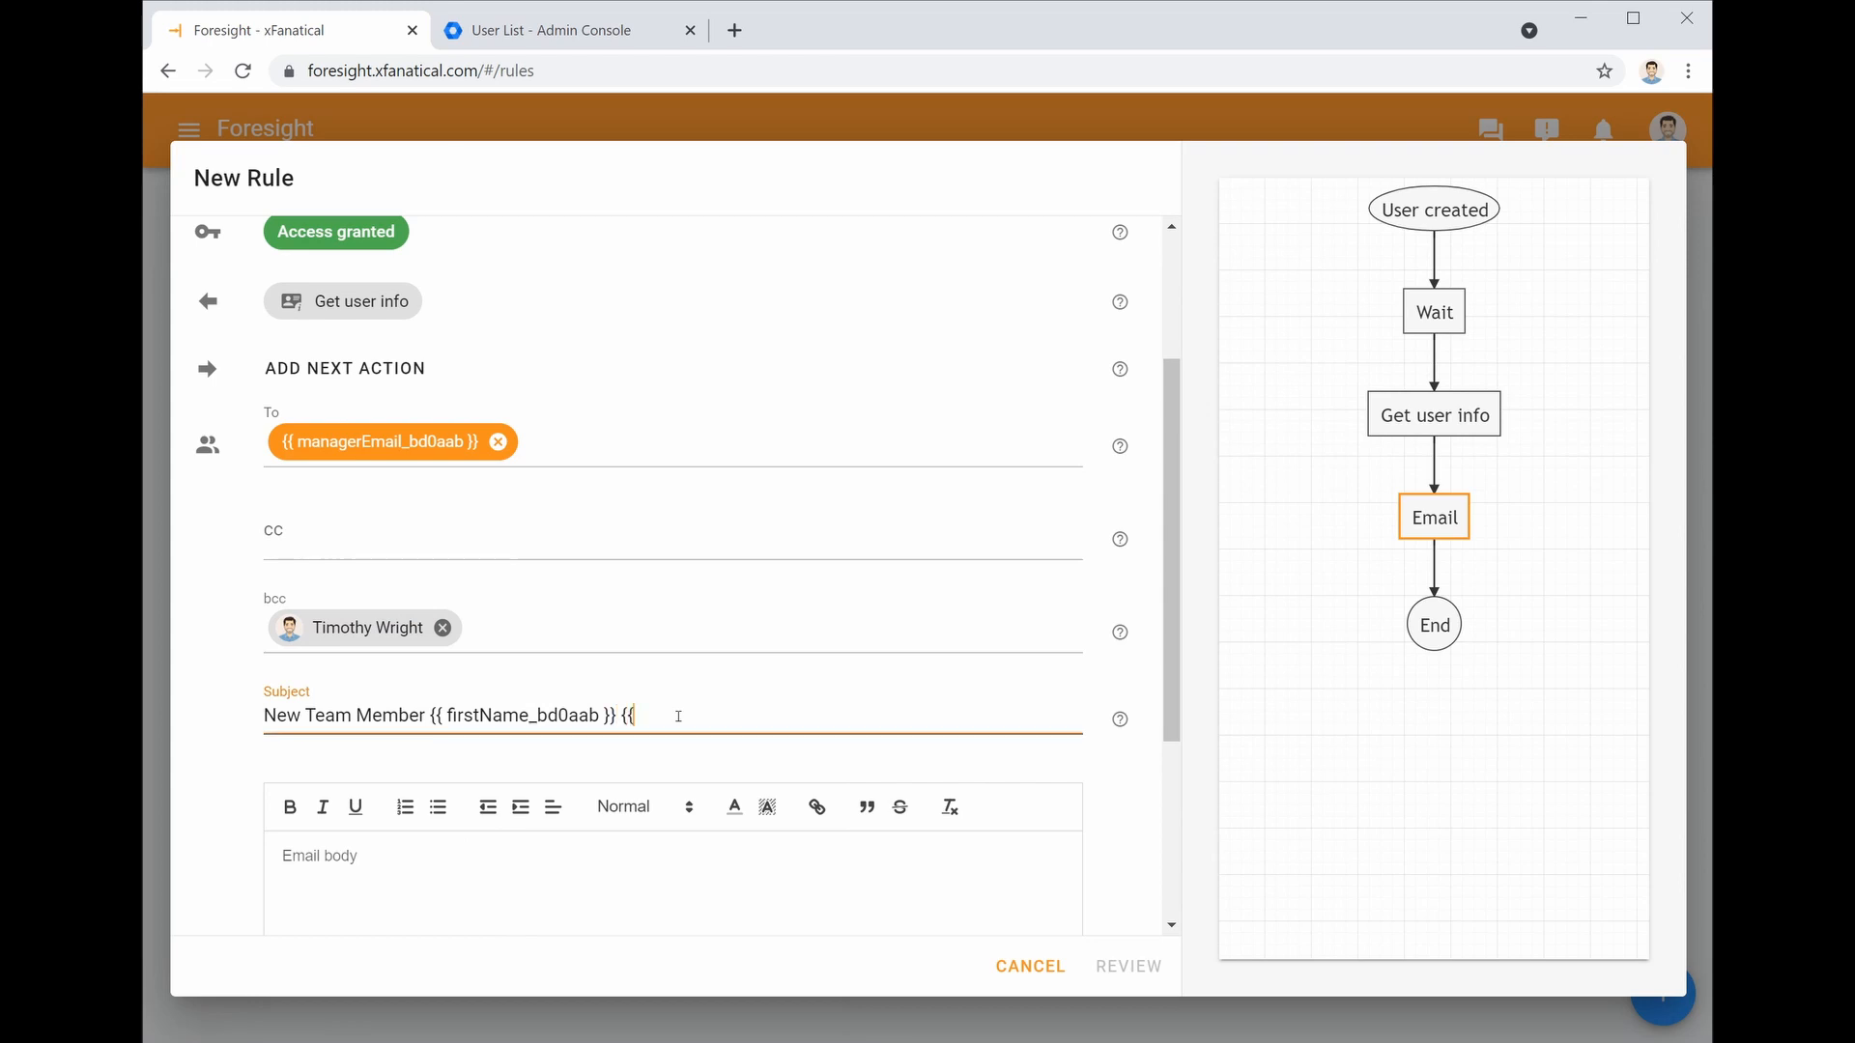
{"action": "left_click", "coordinate": [600, 708]}
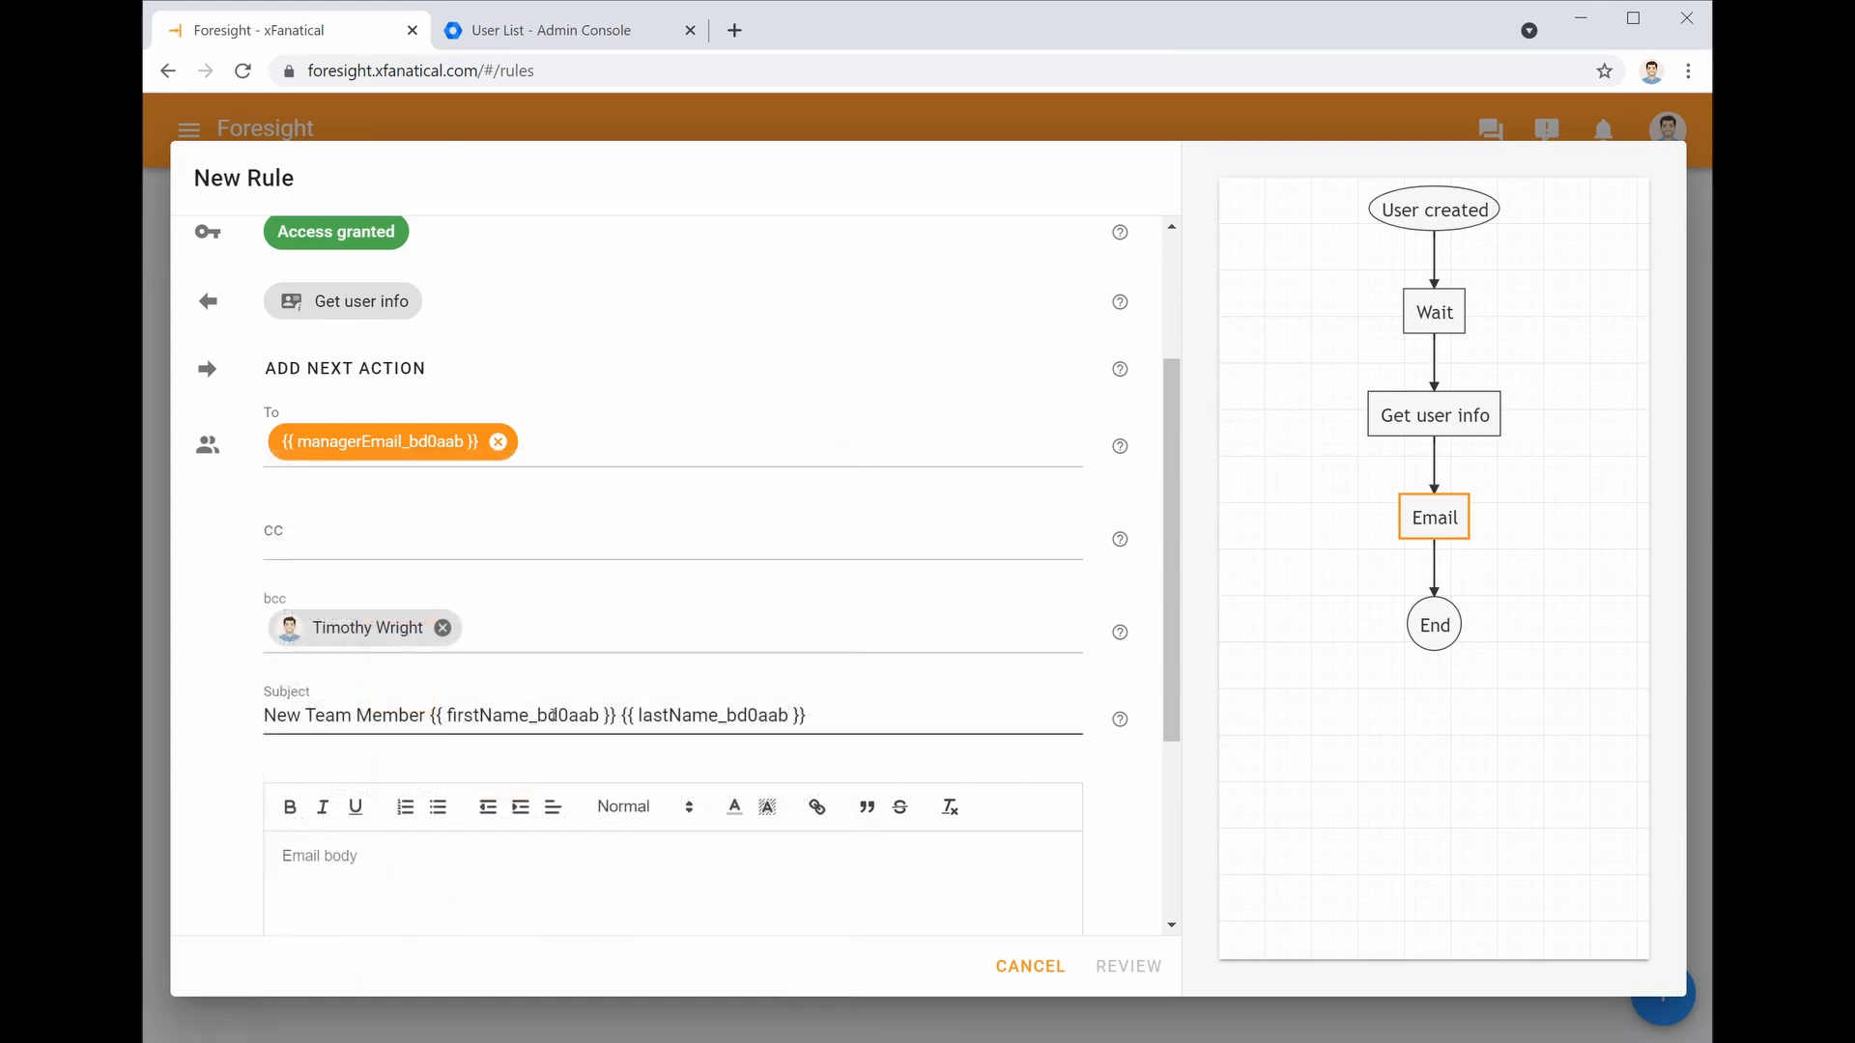
Paste the prepared message into the email body and proceed to Review
{"action": "scroll", "coordinate": [477, 803], "scroll_direction": "down", "scroll_amount": 1}
{"action": "scroll", "coordinate": [378, 775], "scroll_direction": "down", "scroll_amount": 1}
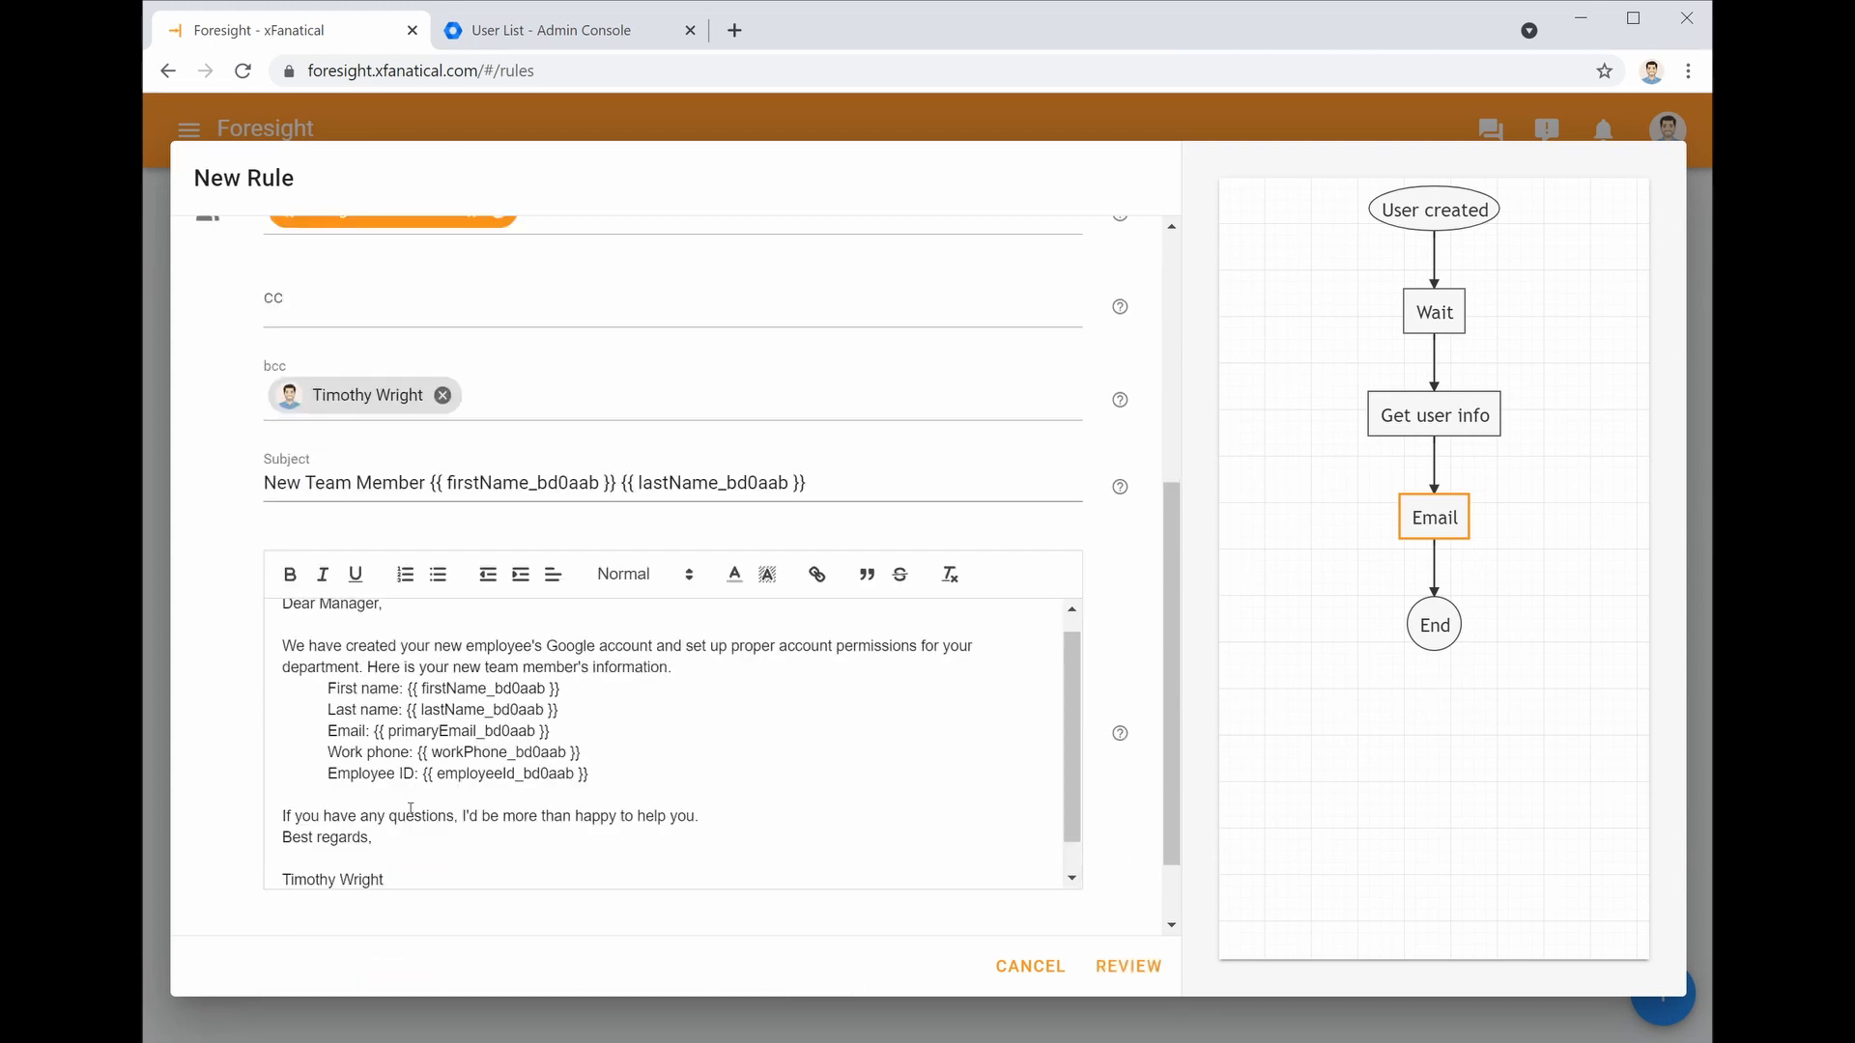
{"action": "scroll", "coordinate": [565, 826], "scroll_direction": "down", "scroll_amount": 1}
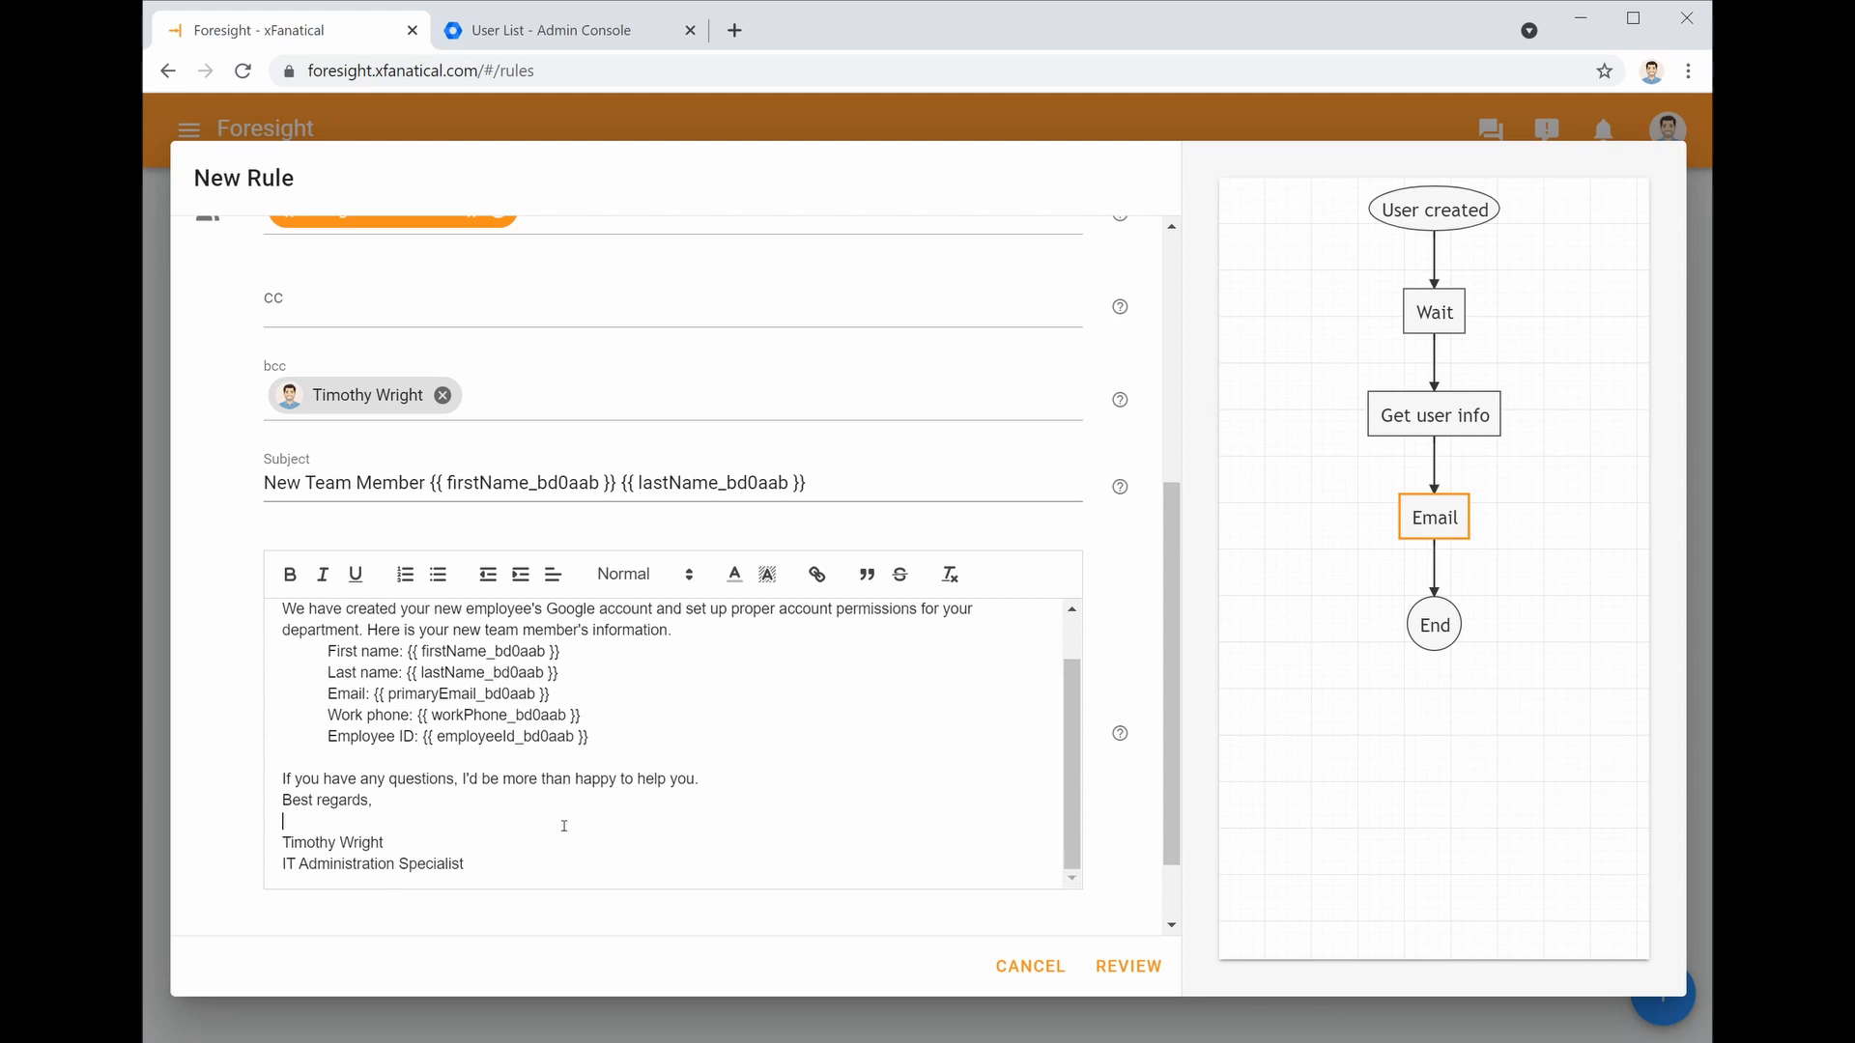
{"action": "left_click", "coordinate": [1128, 967]}
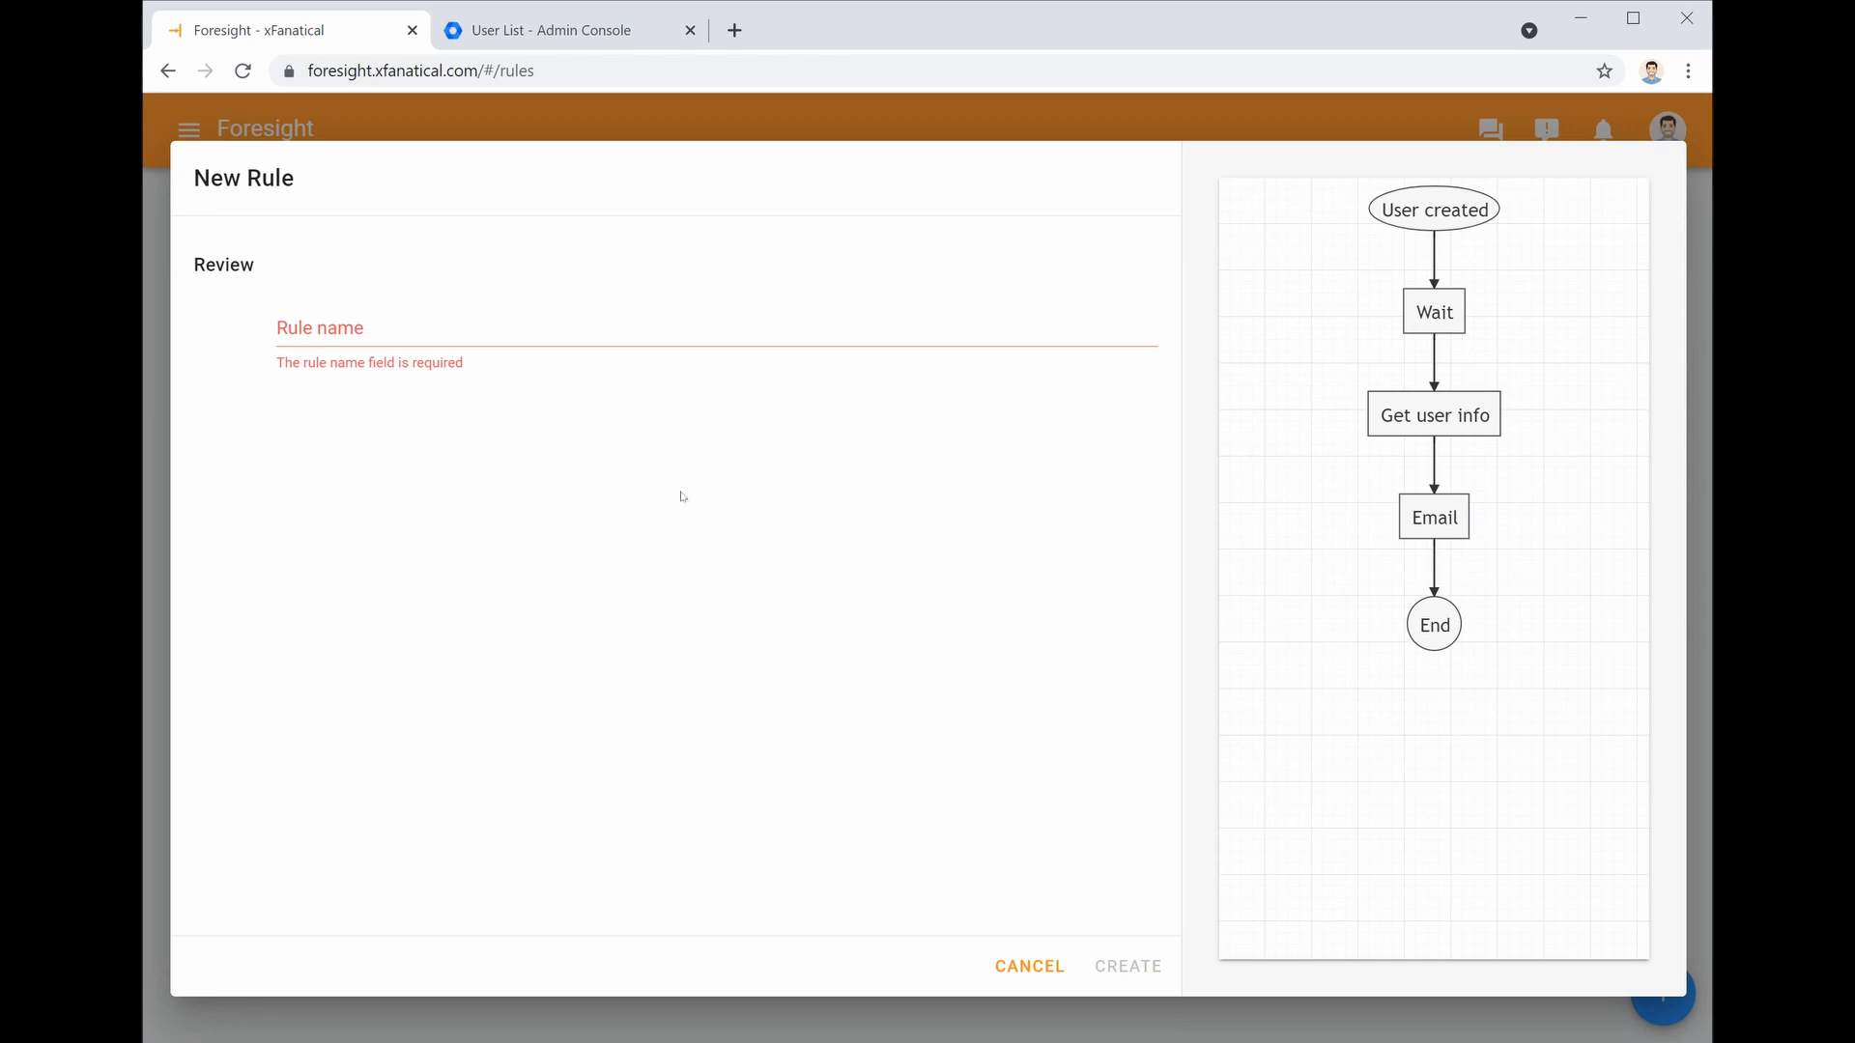
Create the rule named 'Email to Manager for new employees', then go to the Admin Console users list
{"action": "left_click", "coordinate": [509, 338]}
{"action": "type", "text": "Email to Manager for new employees"}
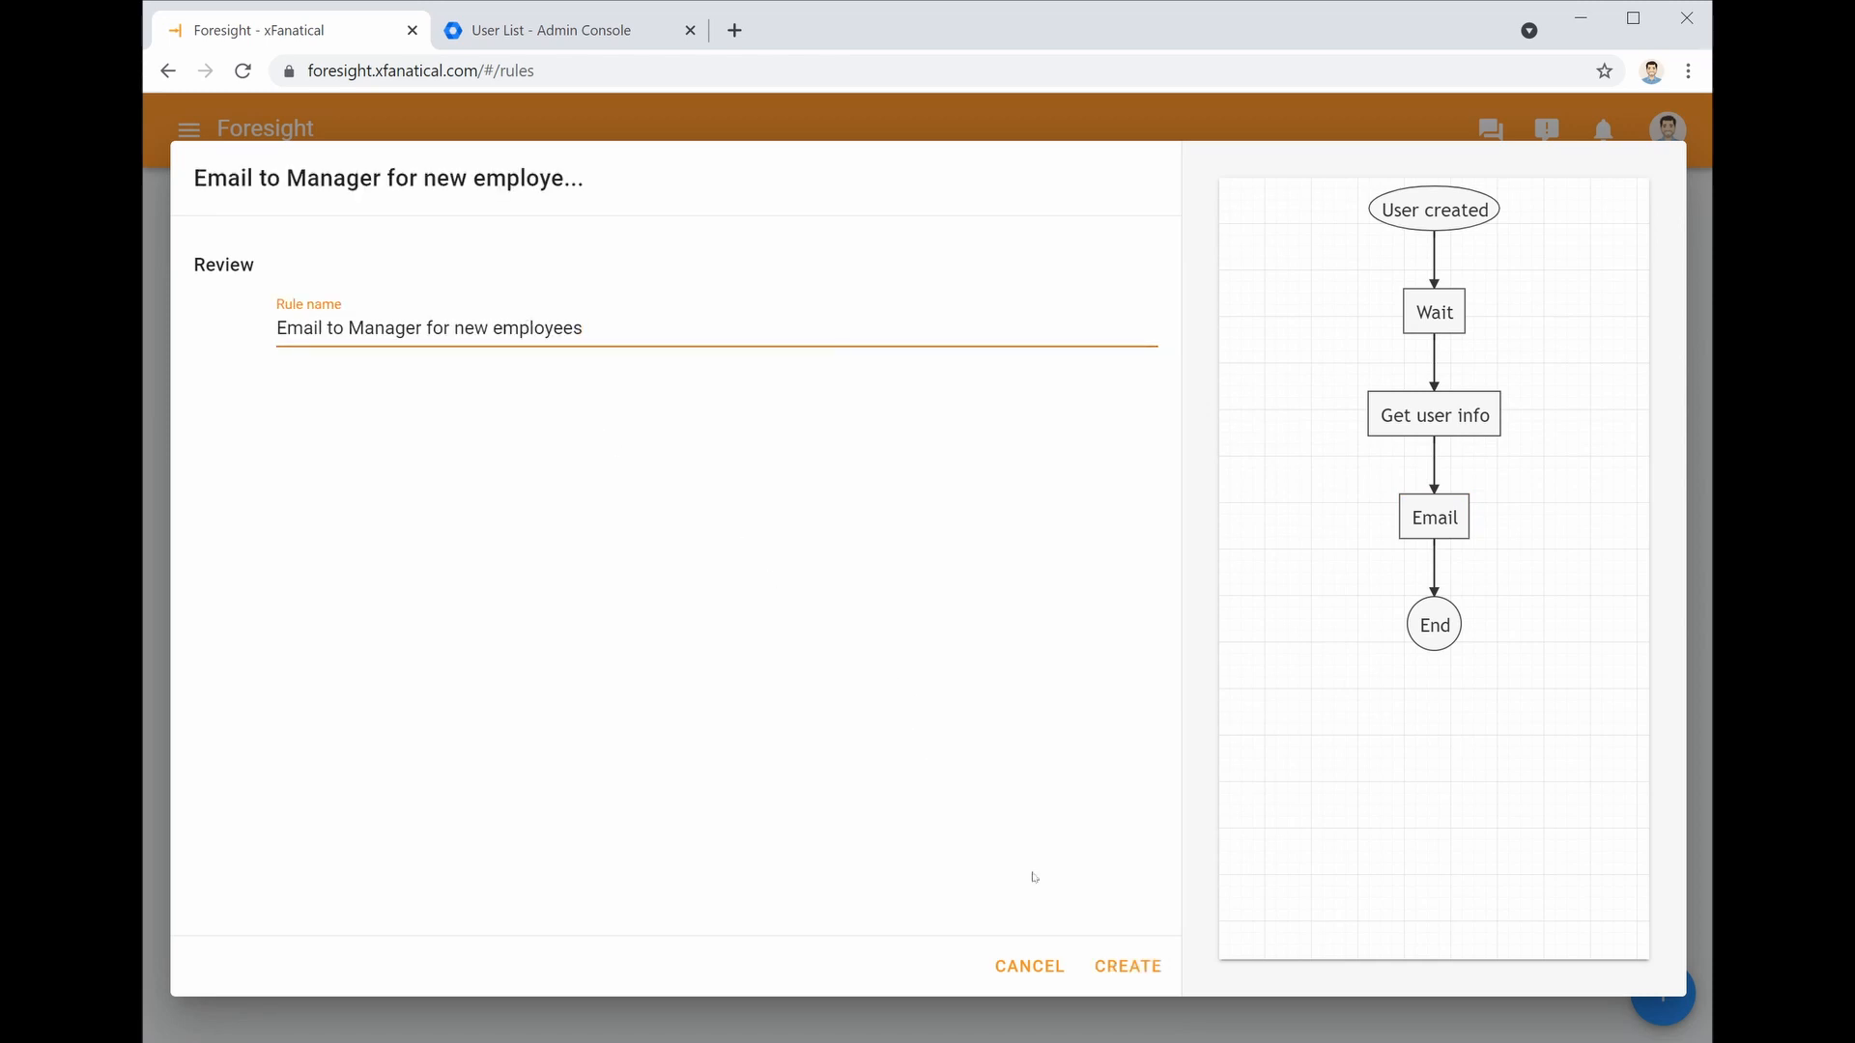
{"action": "left_click", "coordinate": [1137, 976]}
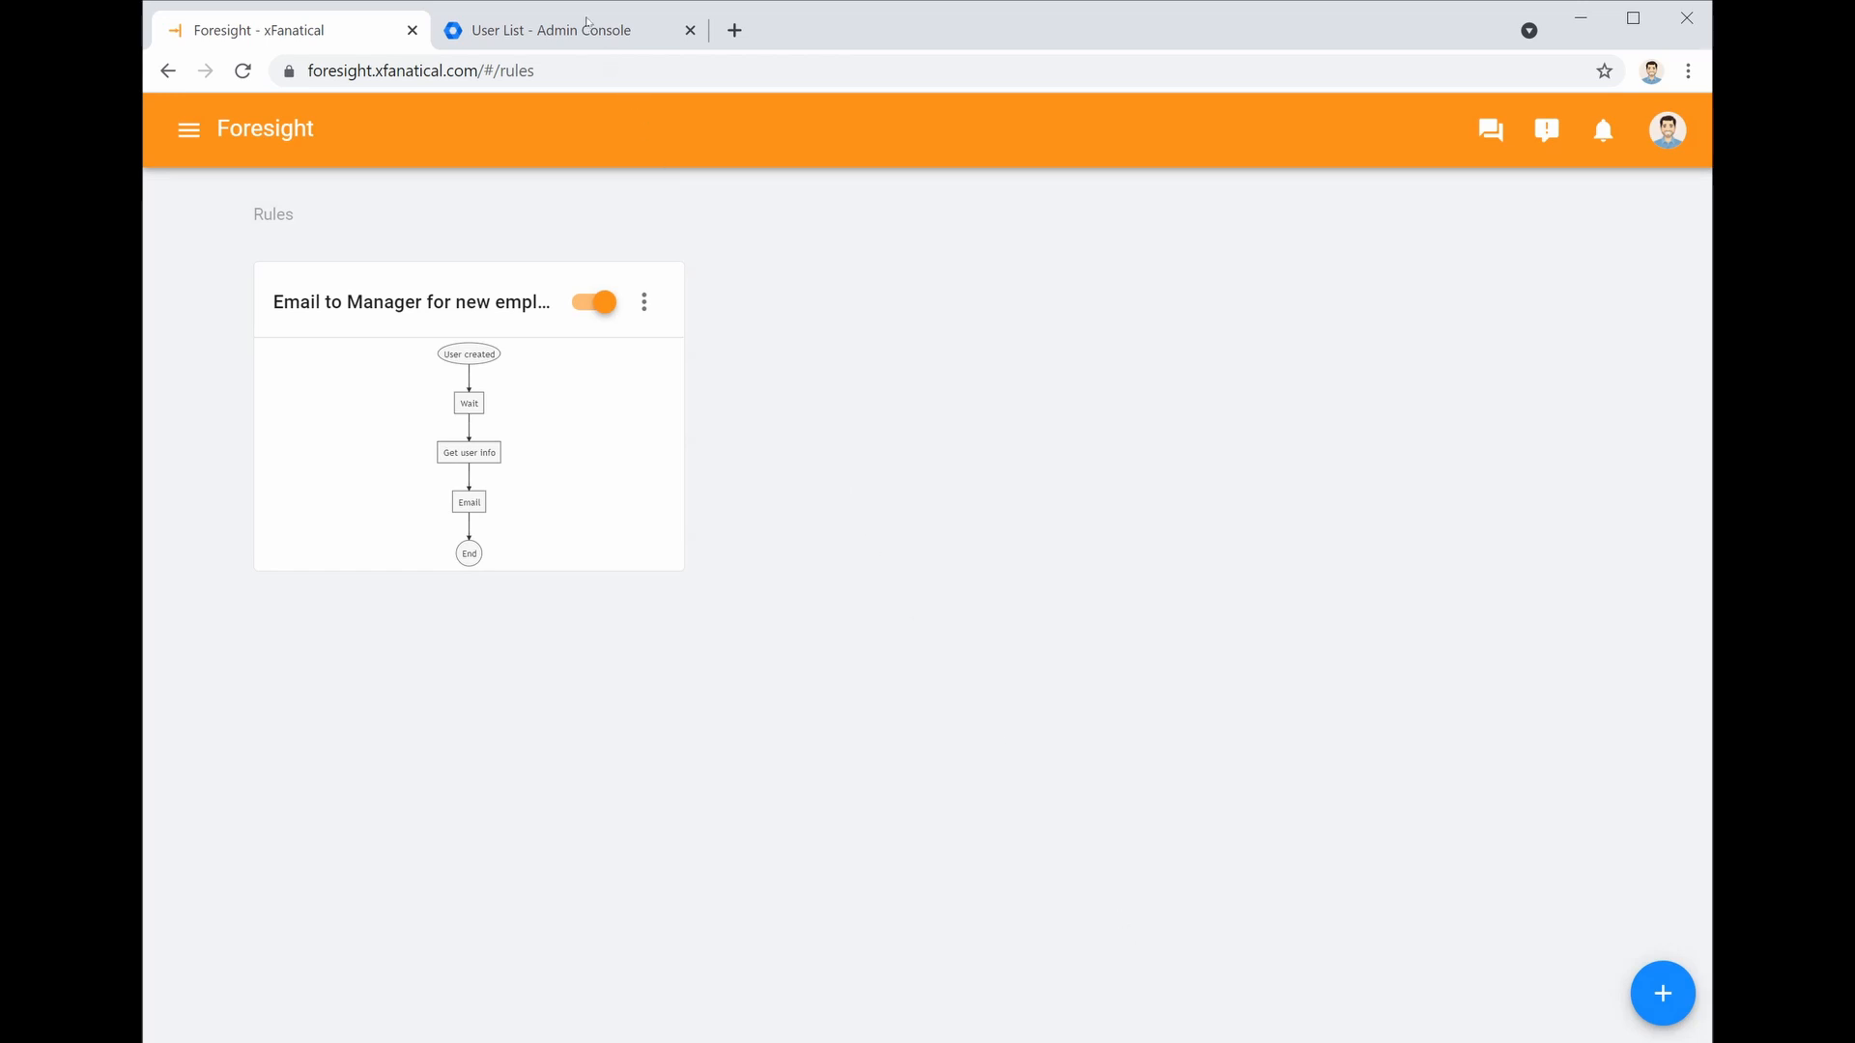
{"action": "left_click", "coordinate": [593, 32]}
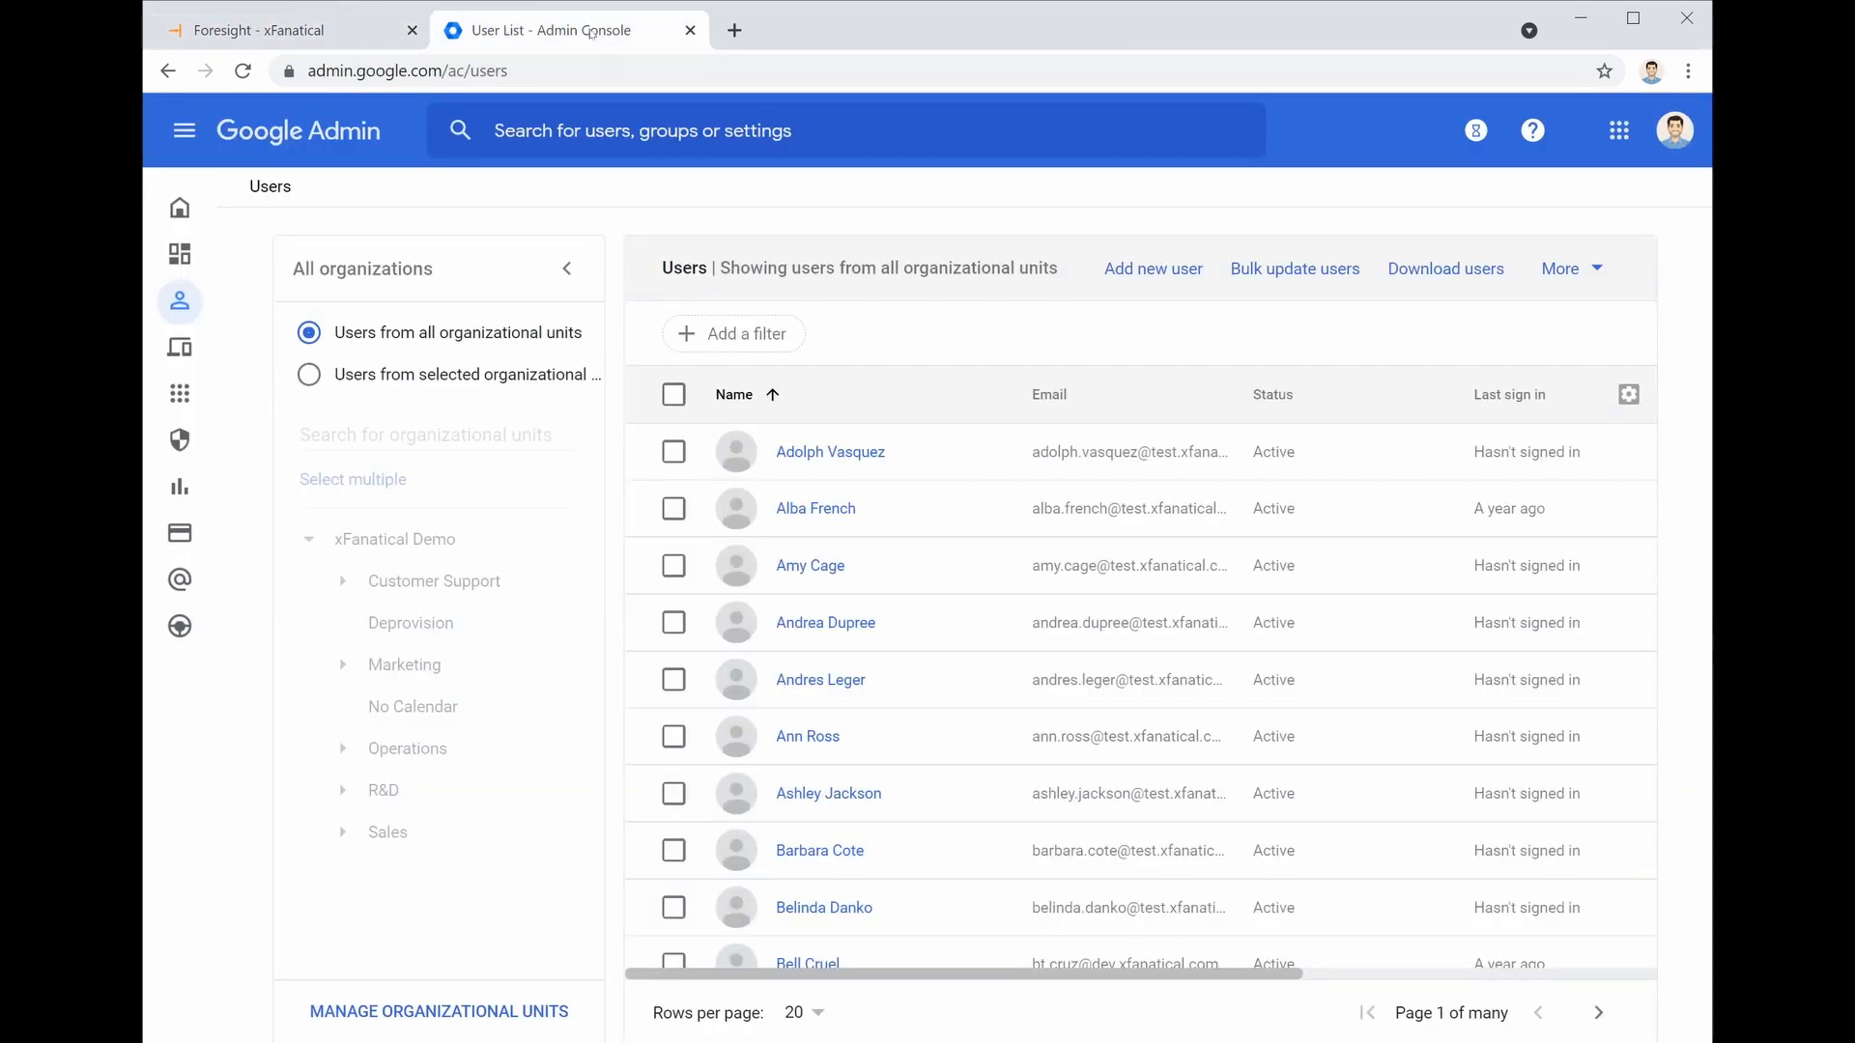
Start a new user and enter their first name, last name and primary email
{"action": "left_click", "coordinate": [1161, 288]}
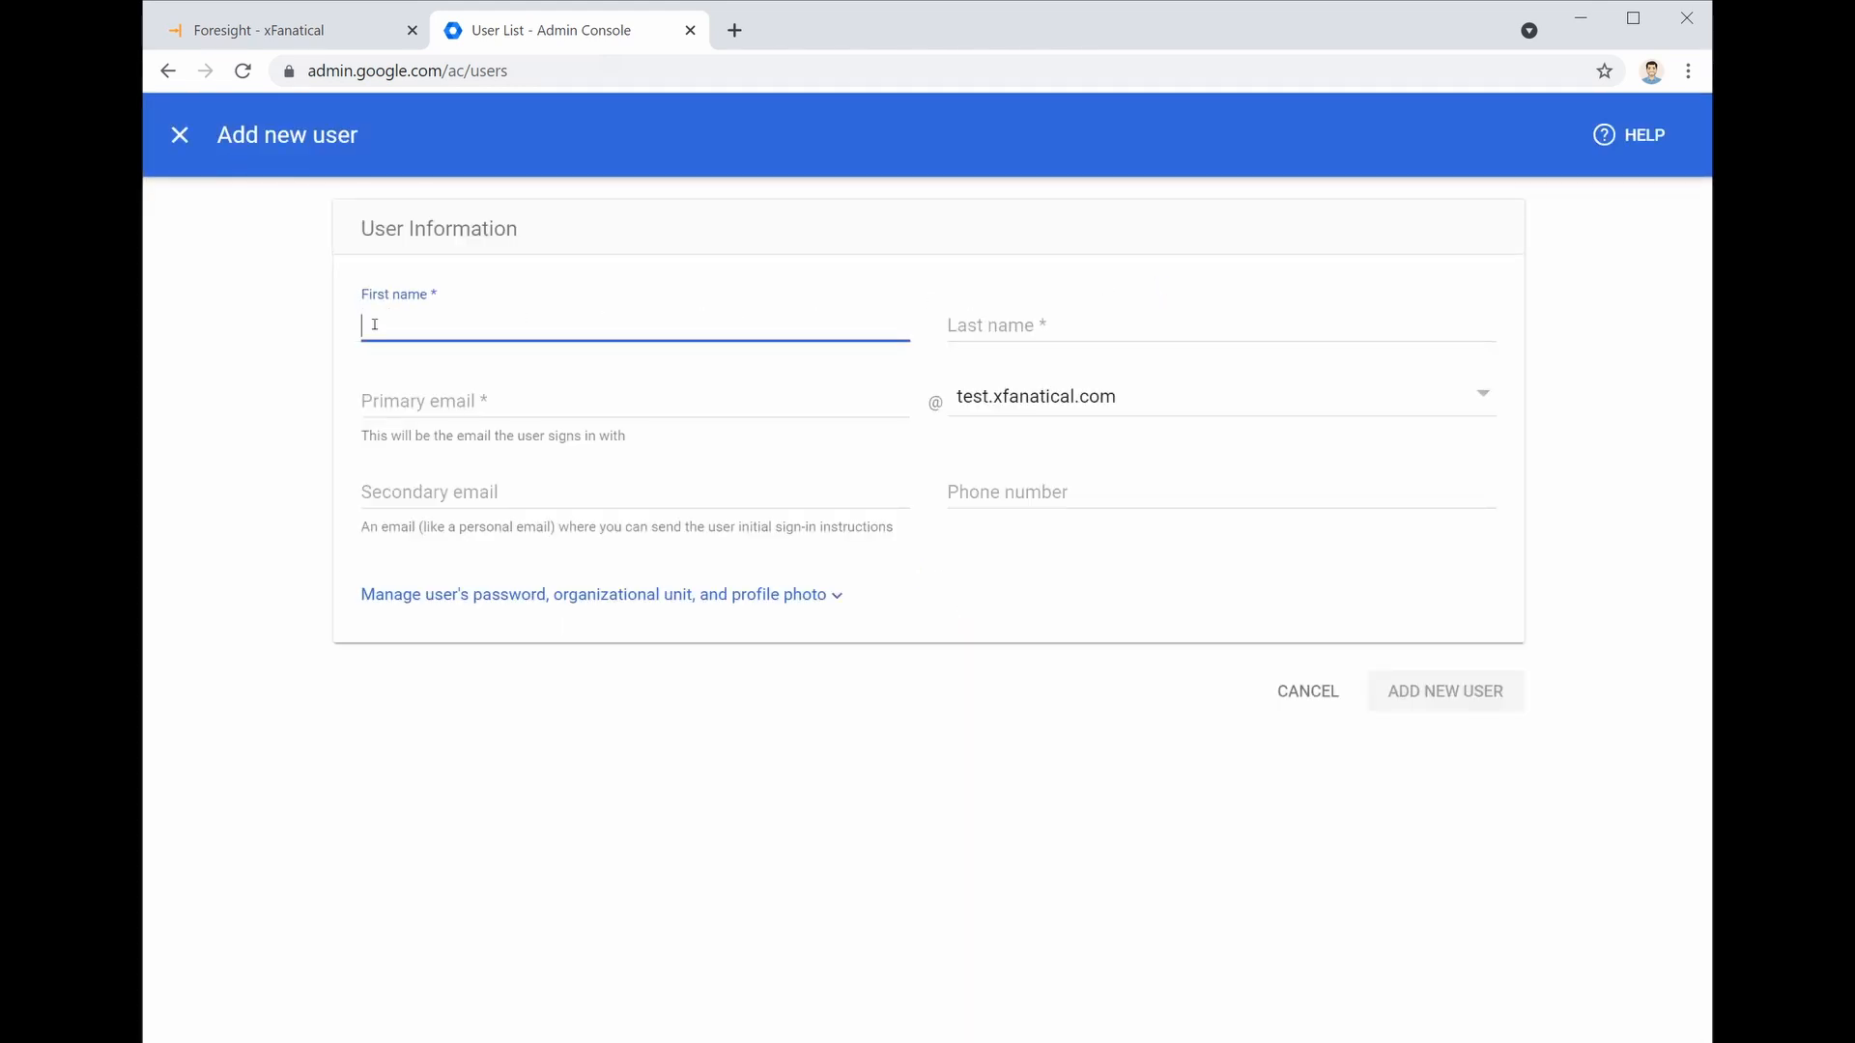
{"action": "left_click", "coordinate": [1060, 325]}
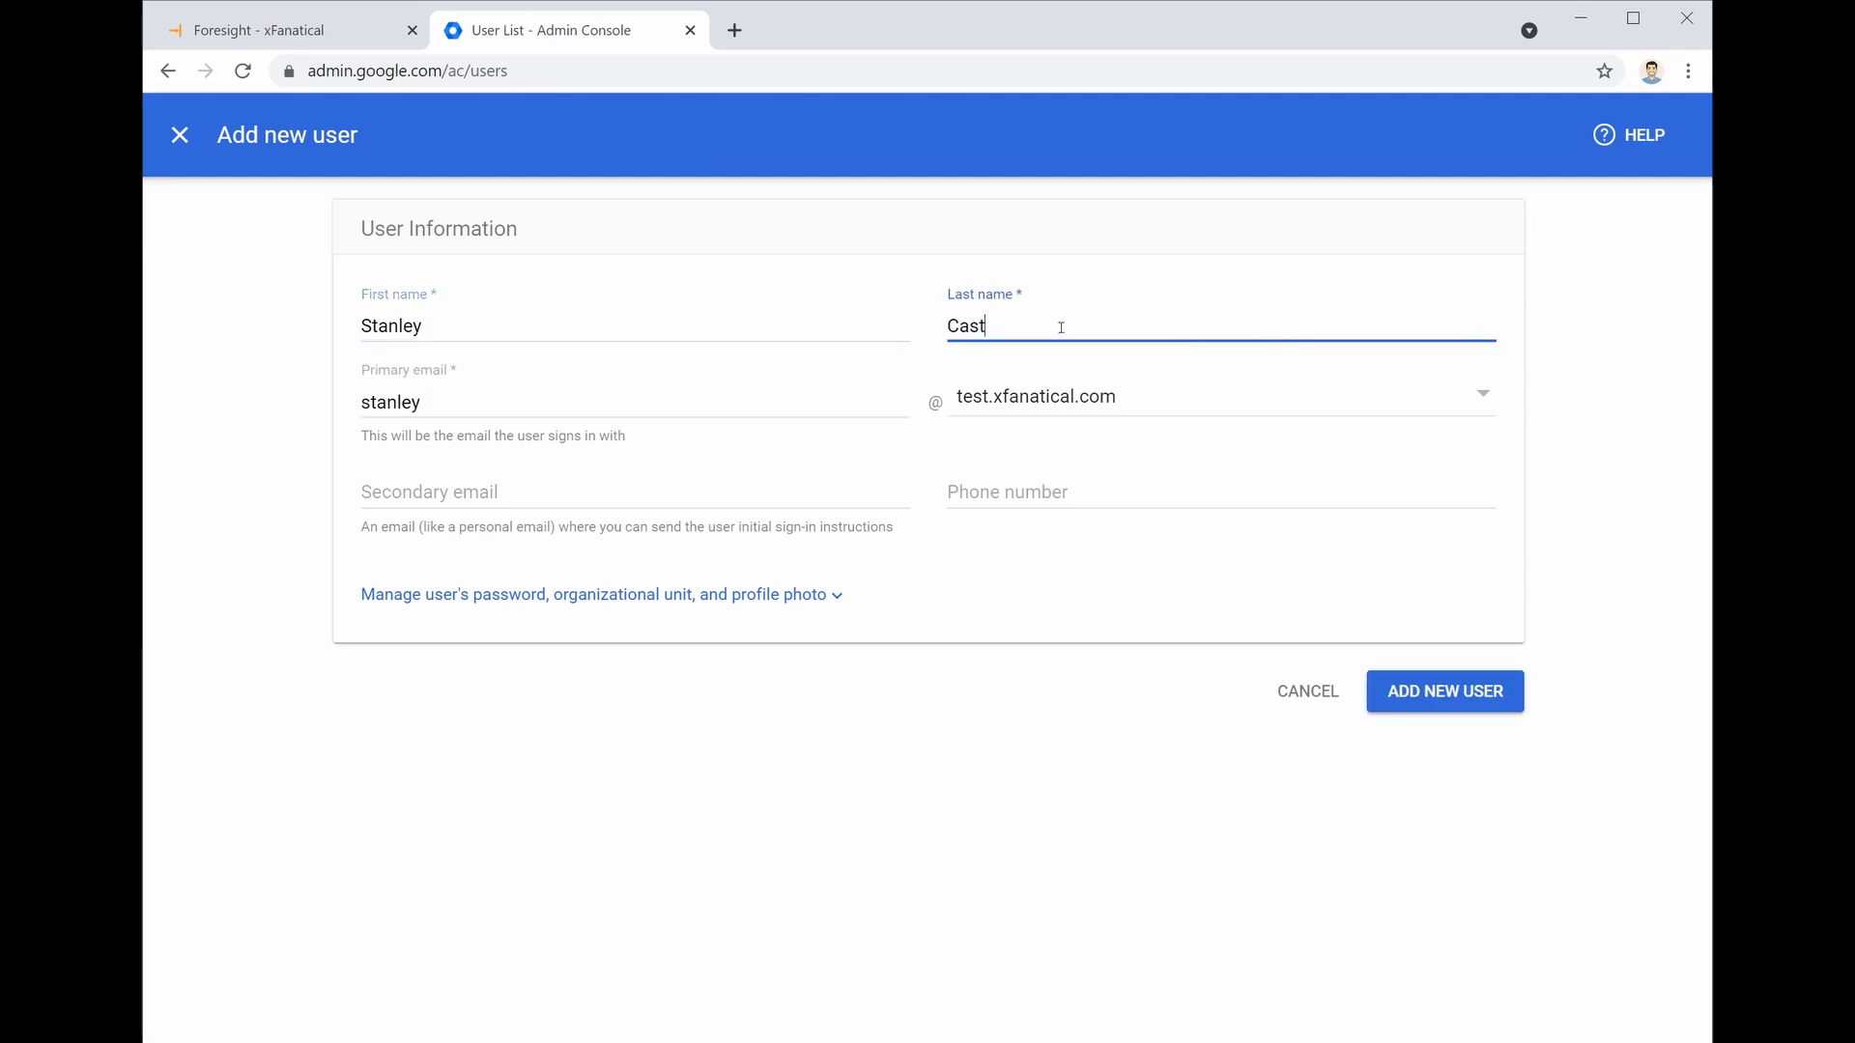
{"action": "left_click", "coordinate": [787, 397]}
{"action": "key", "text": "BackSpace"}
{"action": "key", "text": "BackSpace"}
{"action": "key", "text": "BackSpace"}
{"action": "key", "text": "BackSpace"}
{"action": "key", "text": "BackSpace"}
{"action": "key", "text": "BackSpace"}
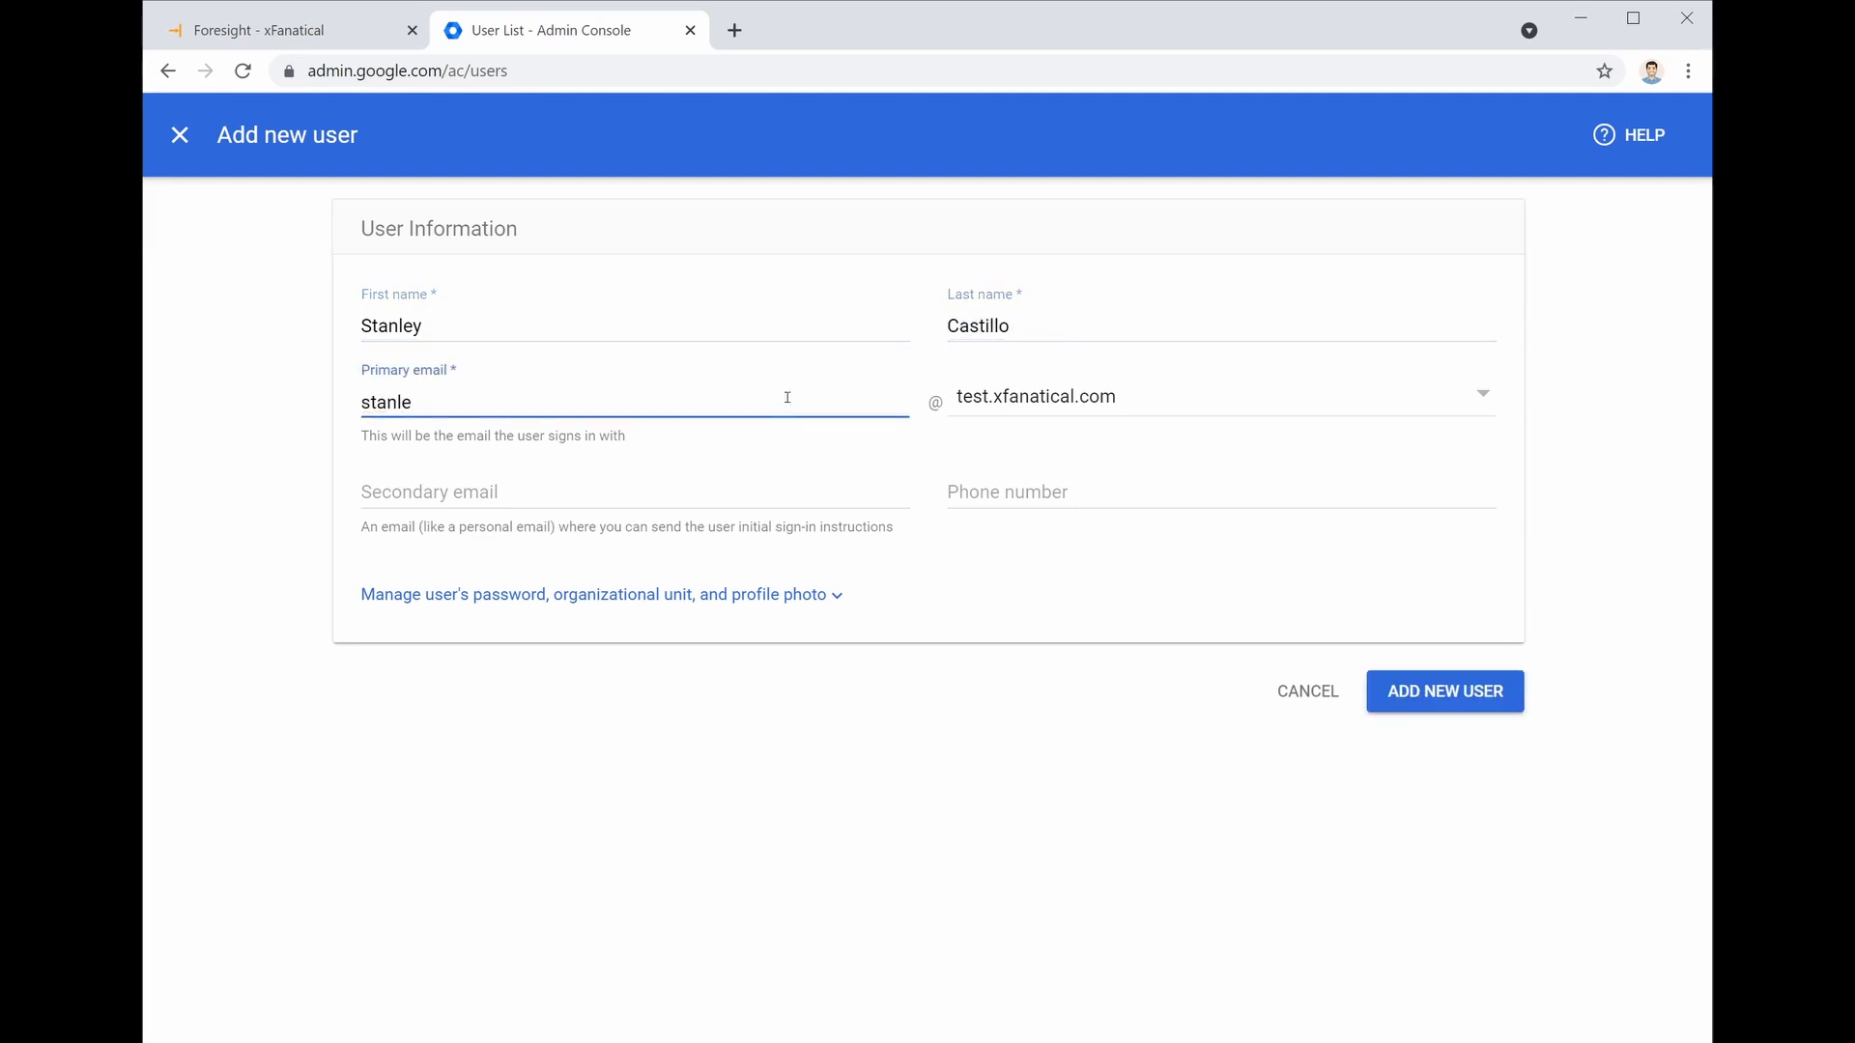
Place the user in the Operations > Procurement unit and add the account
{"action": "left_click", "coordinate": [834, 599]}
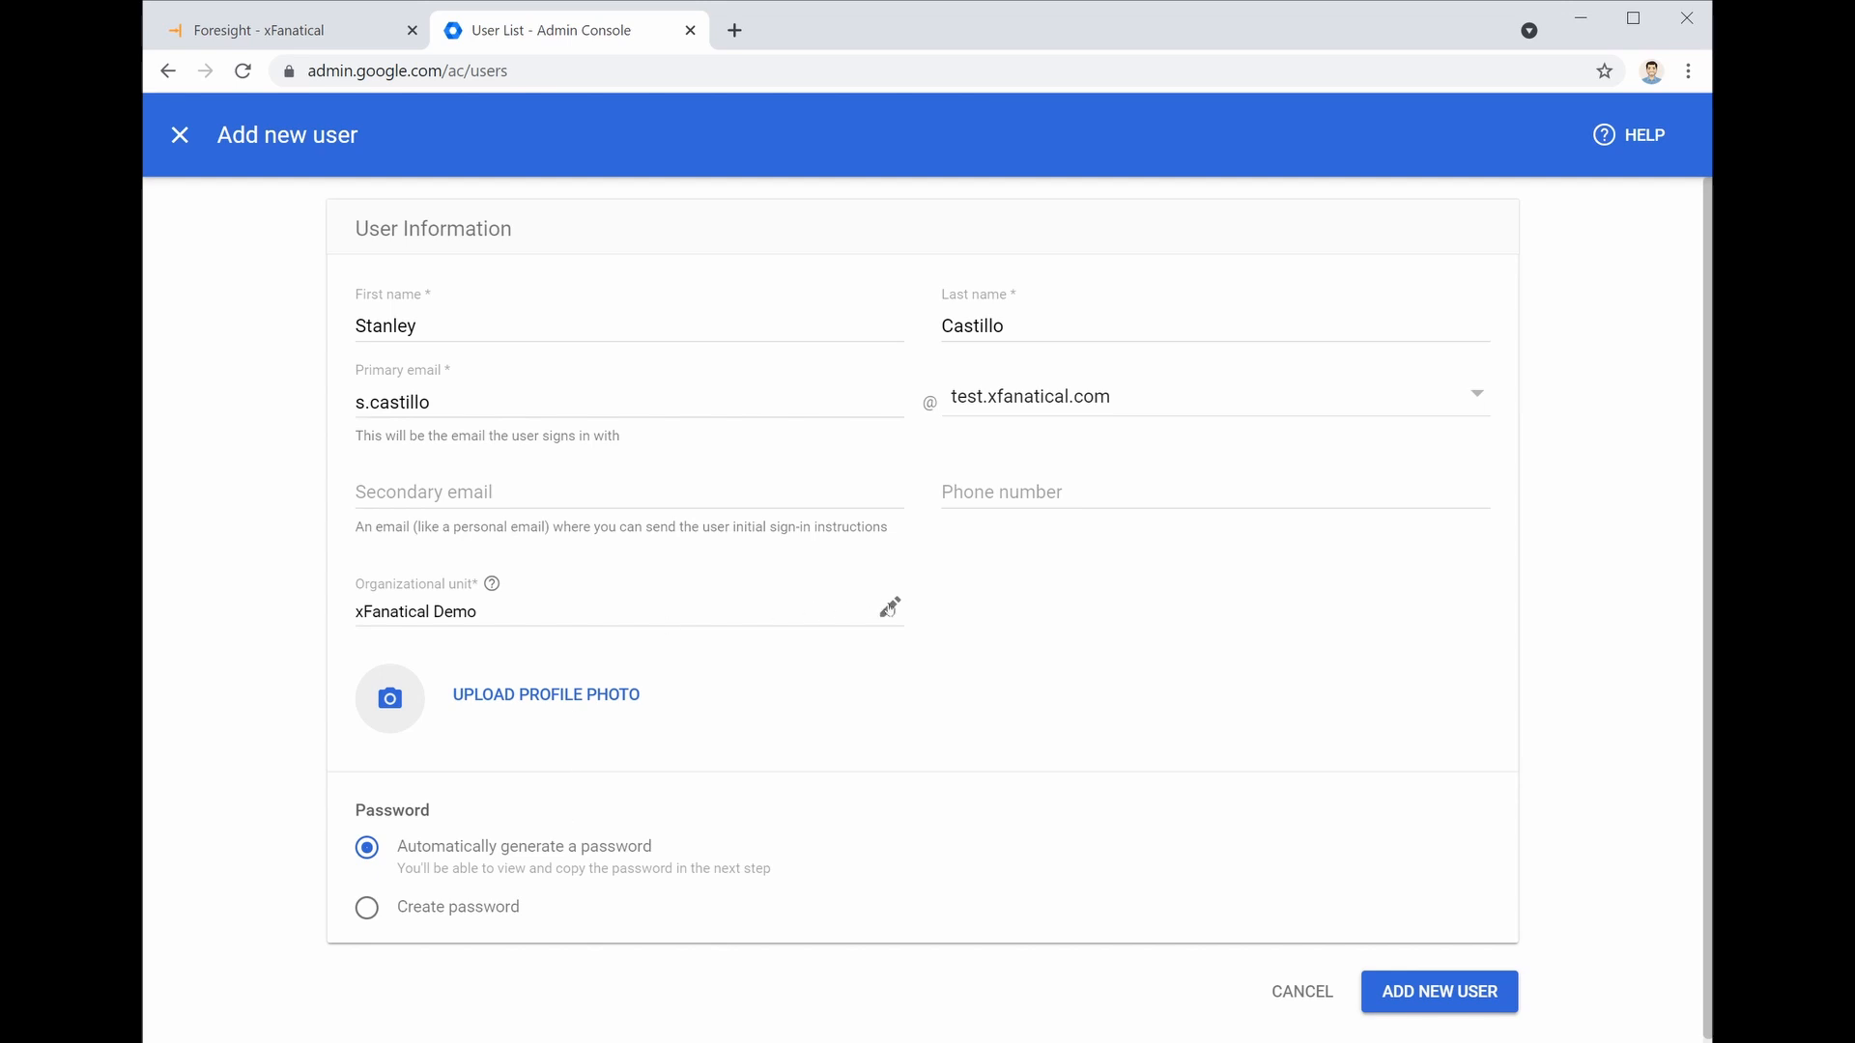
{"action": "left_click", "coordinate": [890, 607]}
{"action": "left_click", "coordinate": [743, 642]}
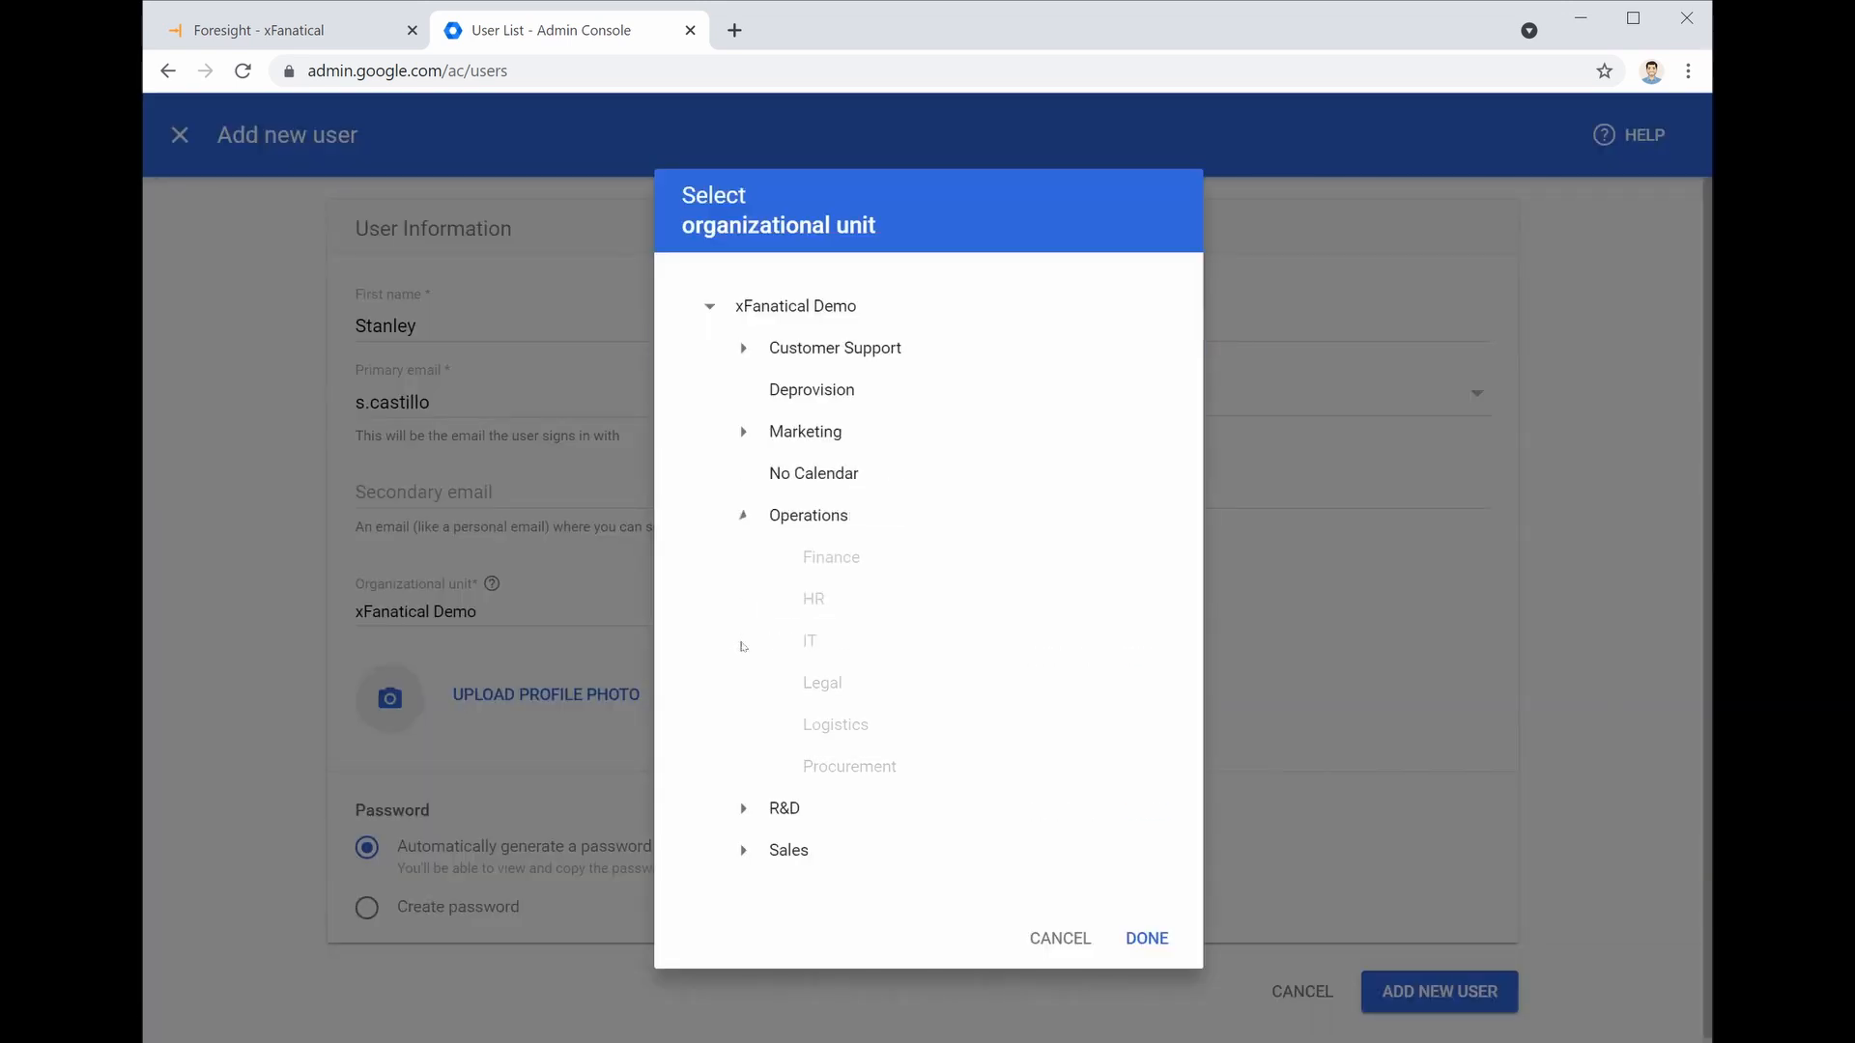
{"action": "left_click", "coordinate": [847, 769]}
{"action": "left_click", "coordinate": [1146, 938]}
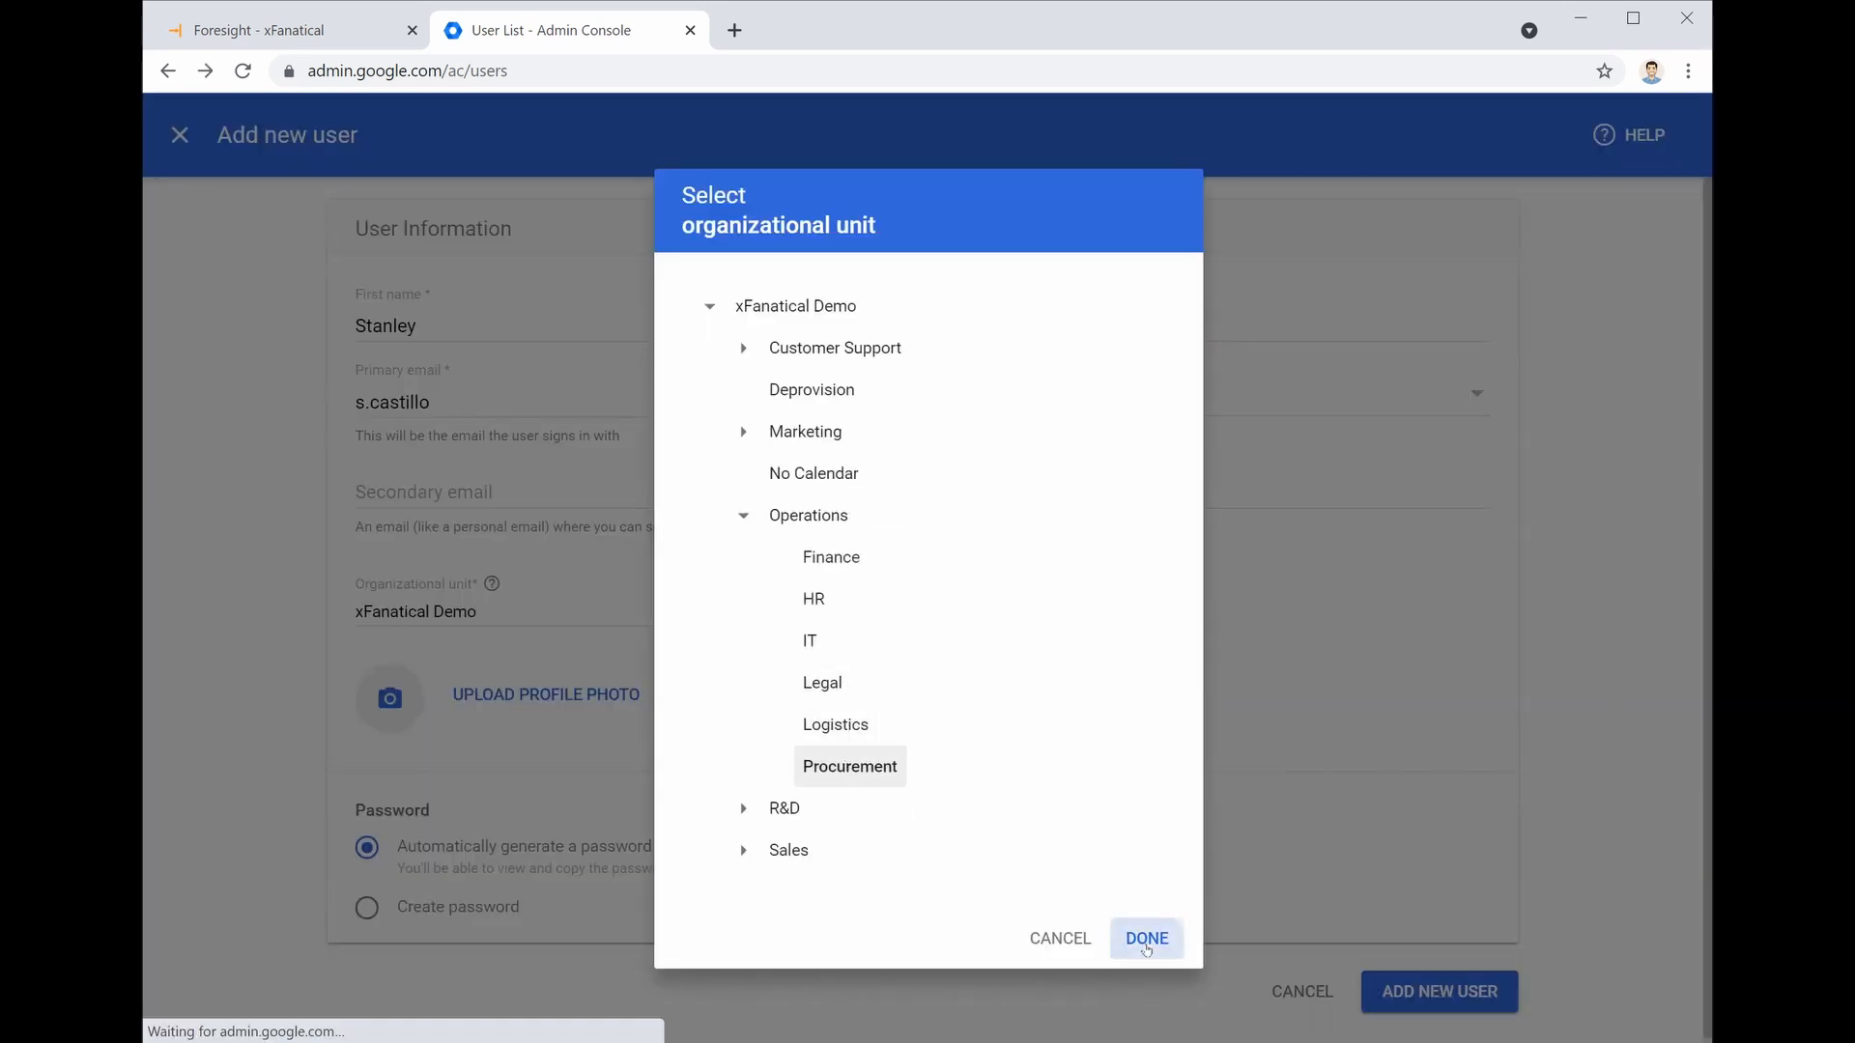
{"action": "left_click", "coordinate": [1453, 989]}
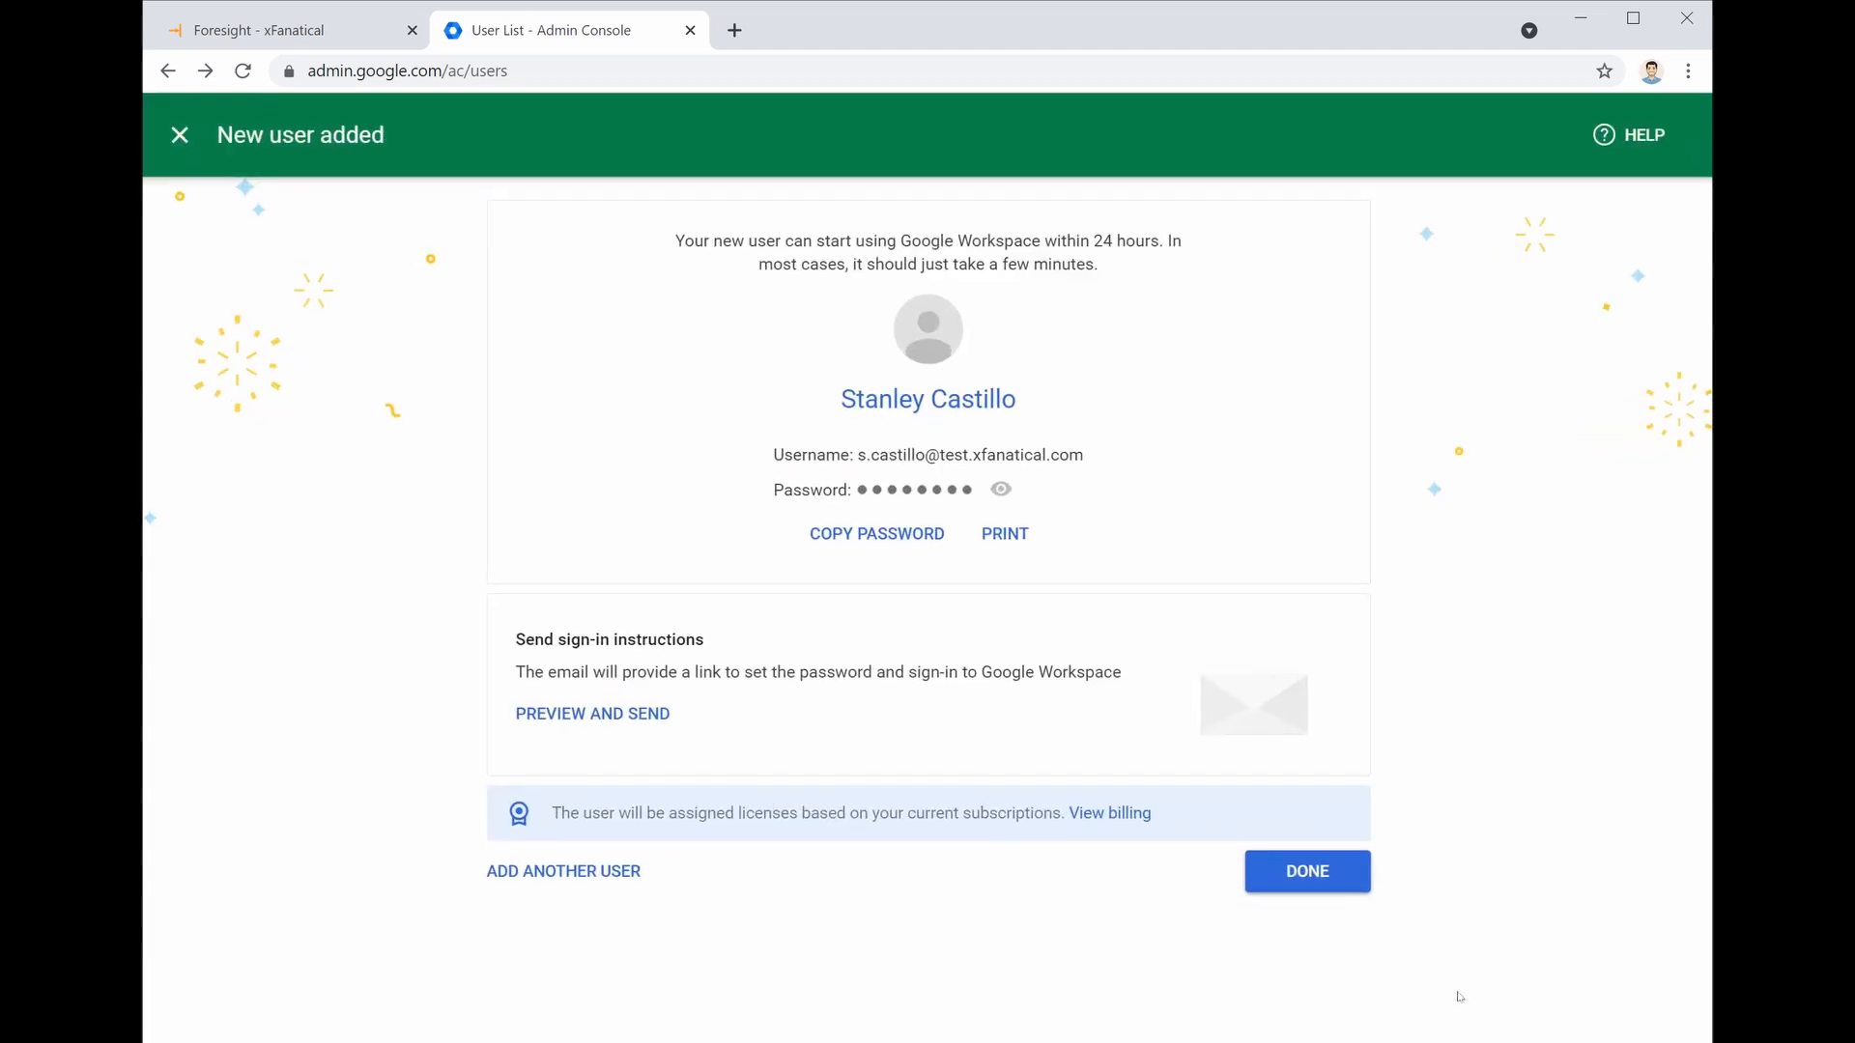
Save employee ID 00032 and the manager's email in the user's employee information
{"action": "left_click", "coordinate": [1307, 870]}
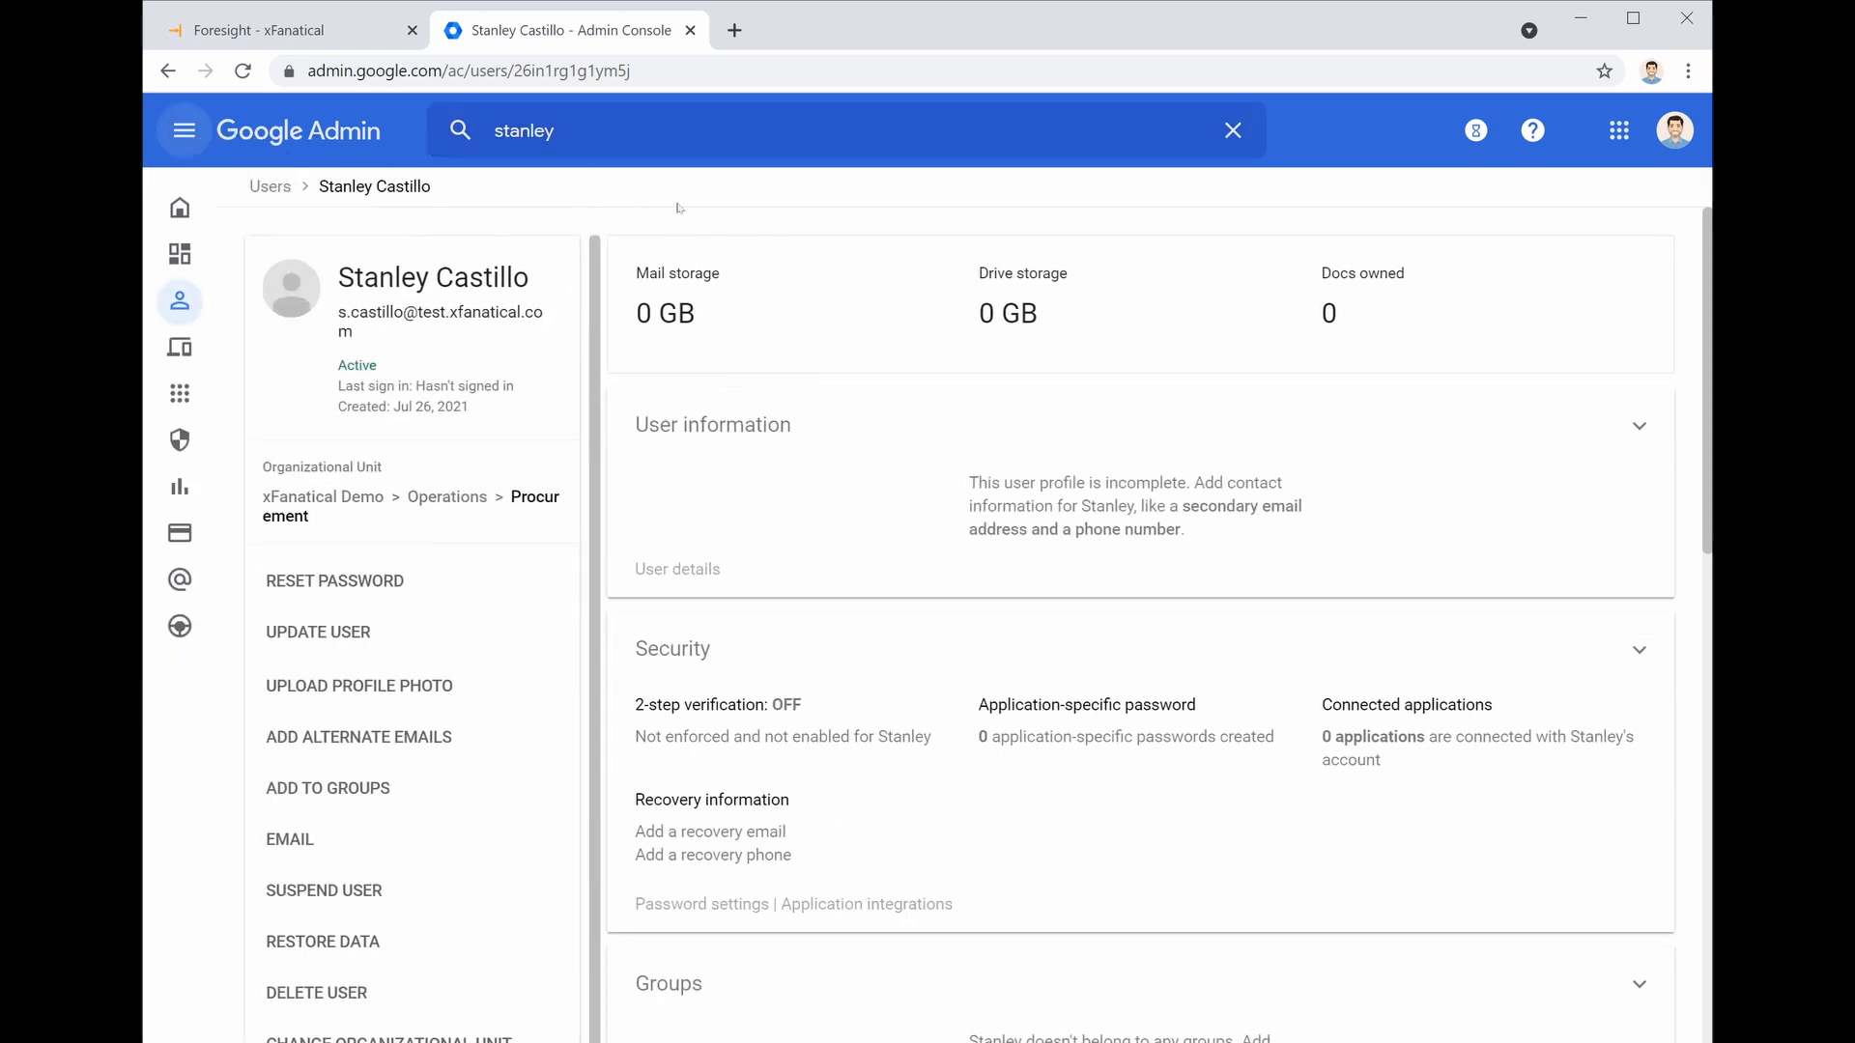
{"action": "left_click", "coordinate": [890, 566]}
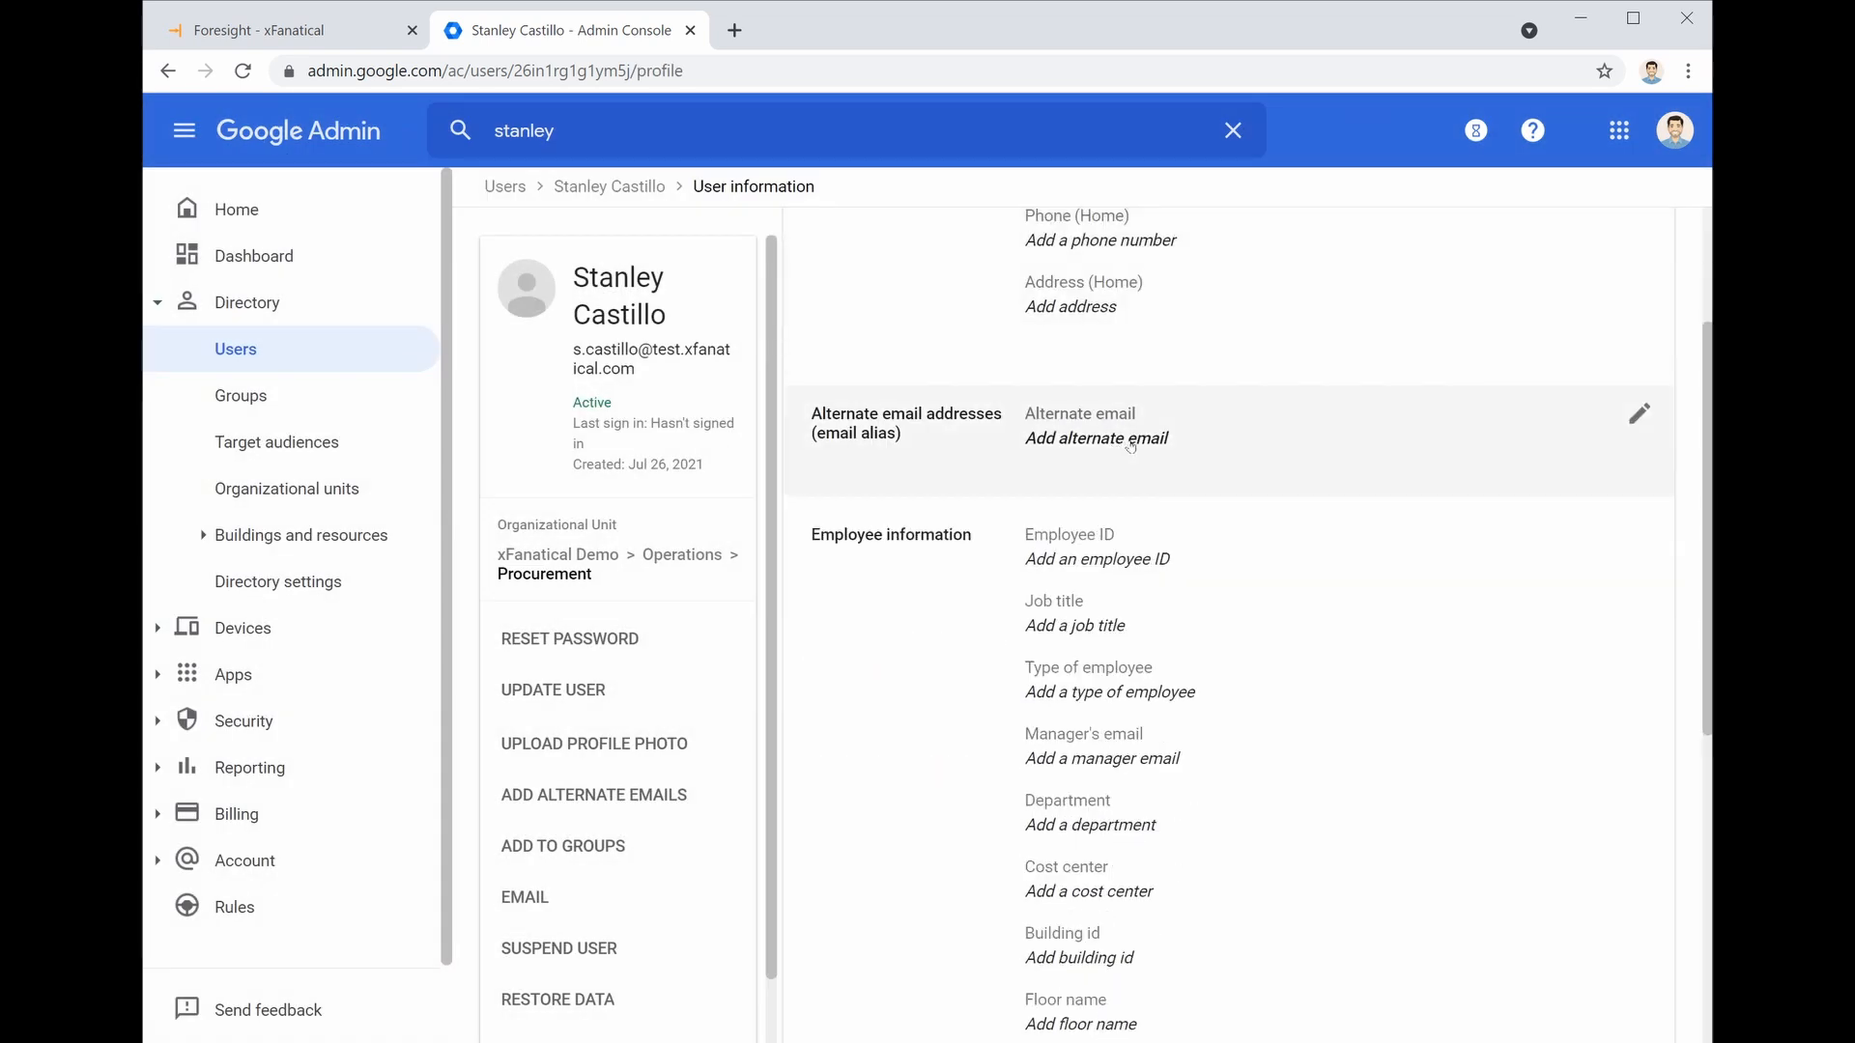
{"action": "left_click", "coordinate": [1166, 560]}
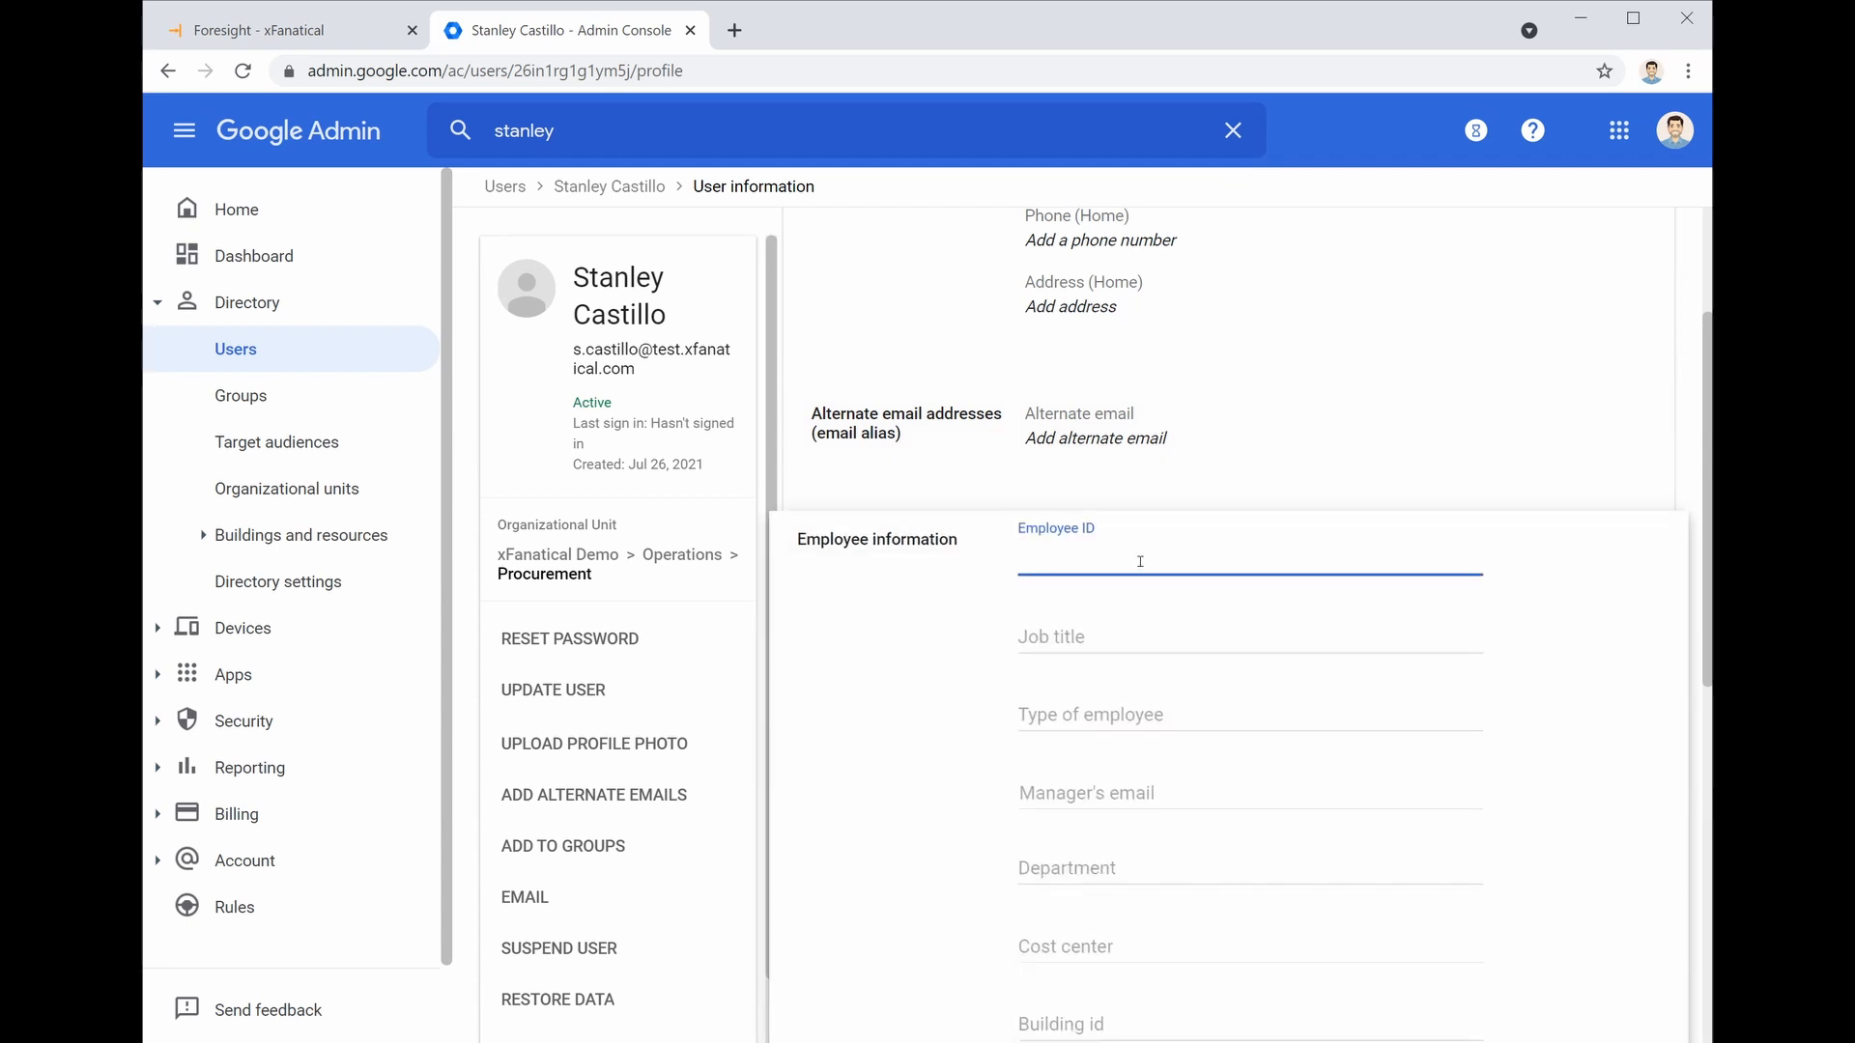
{"action": "type", "text": "00032"}
{"action": "left_click", "coordinate": [1191, 791]}
{"action": "type", "text": "juli"}
{"action": "left_click", "coordinate": [1196, 858]}
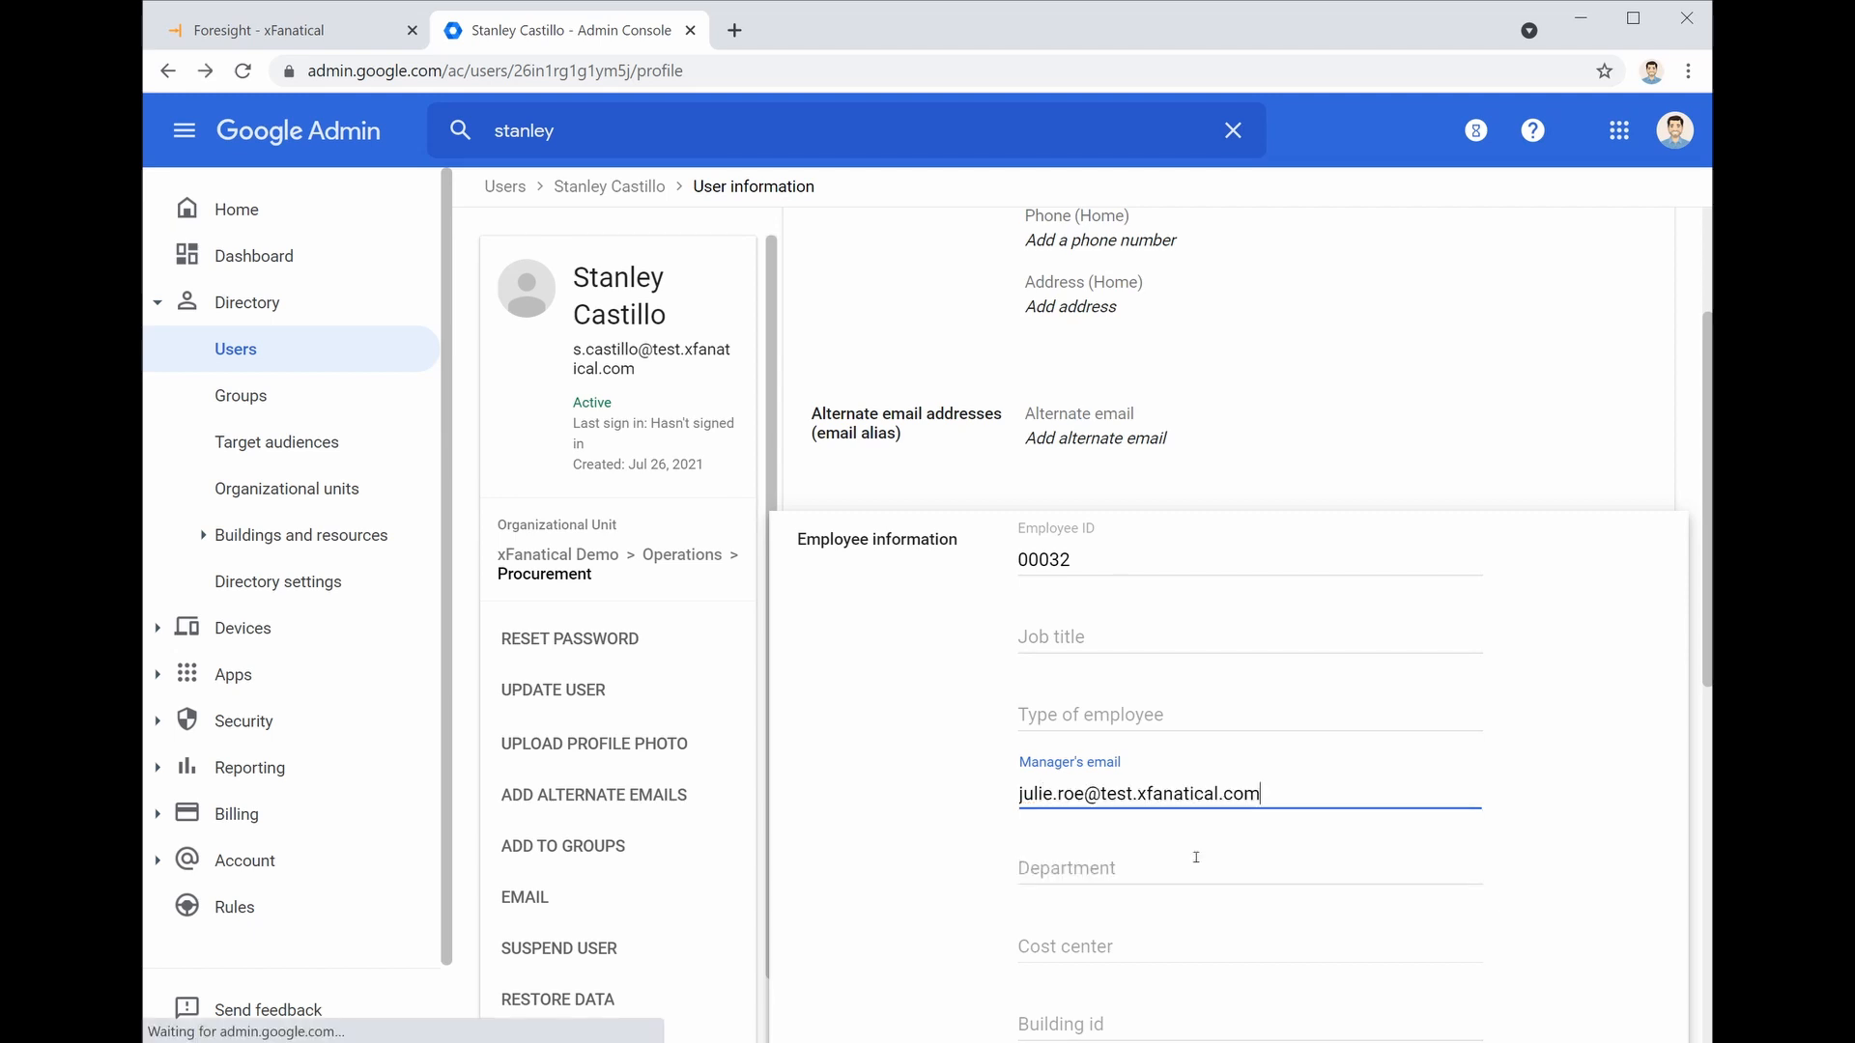
{"action": "scroll", "coordinate": [1196, 858], "scroll_direction": "down", "scroll_amount": 6}
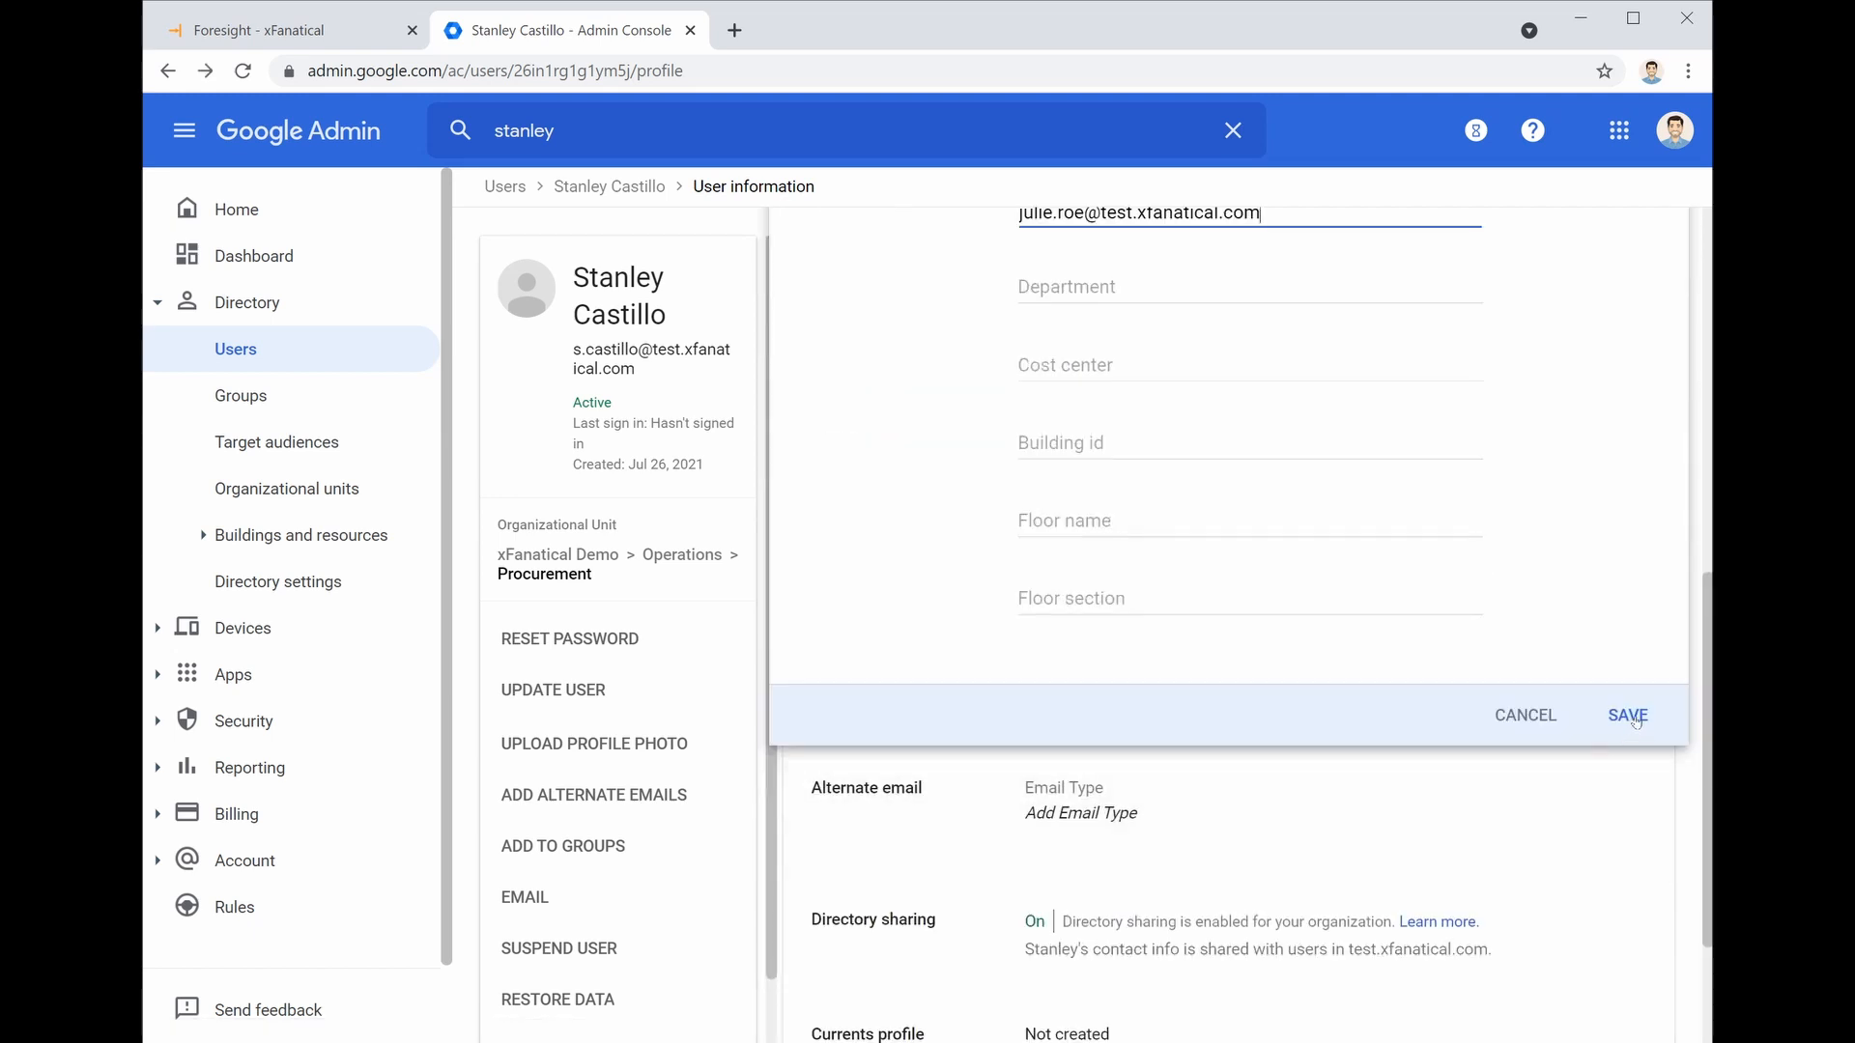
{"action": "left_click", "coordinate": [1629, 717]}
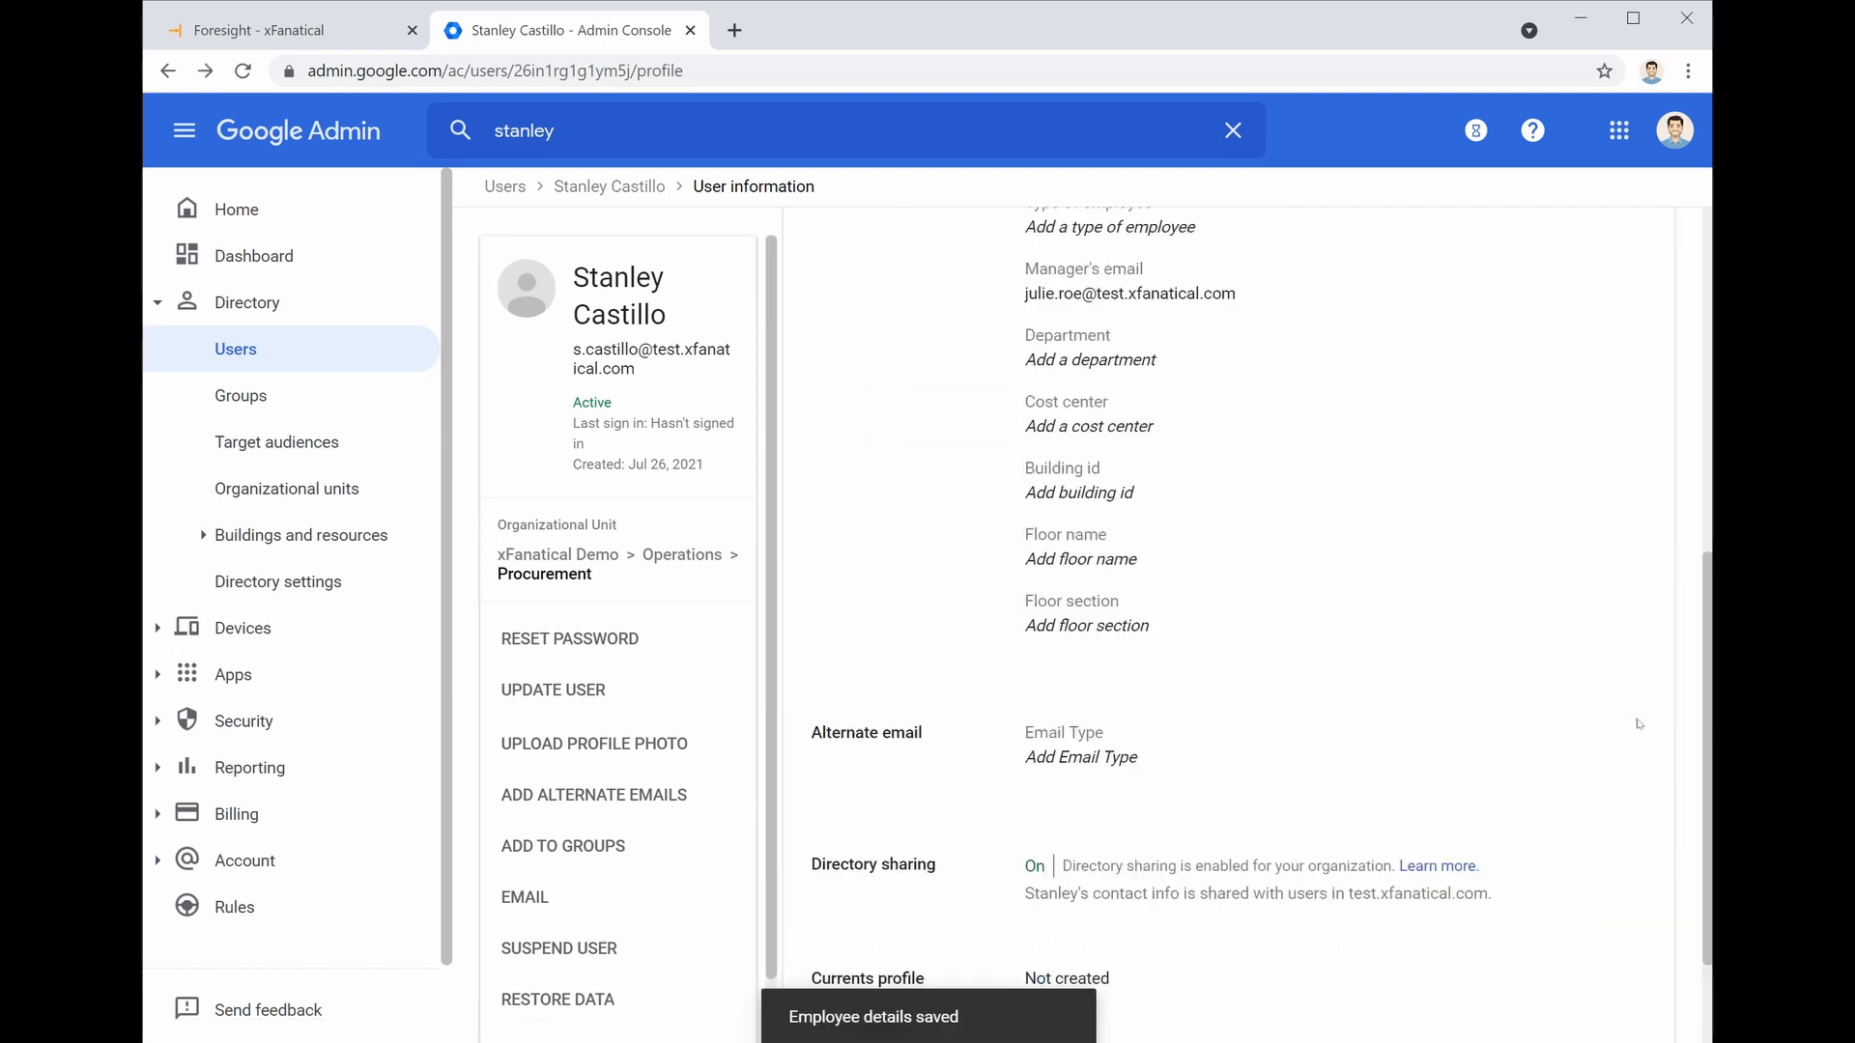
Add the user's phone number as a Work phone and save the contact information
{"action": "scroll", "coordinate": [985, 487], "scroll_direction": "up", "scroll_amount": 6}
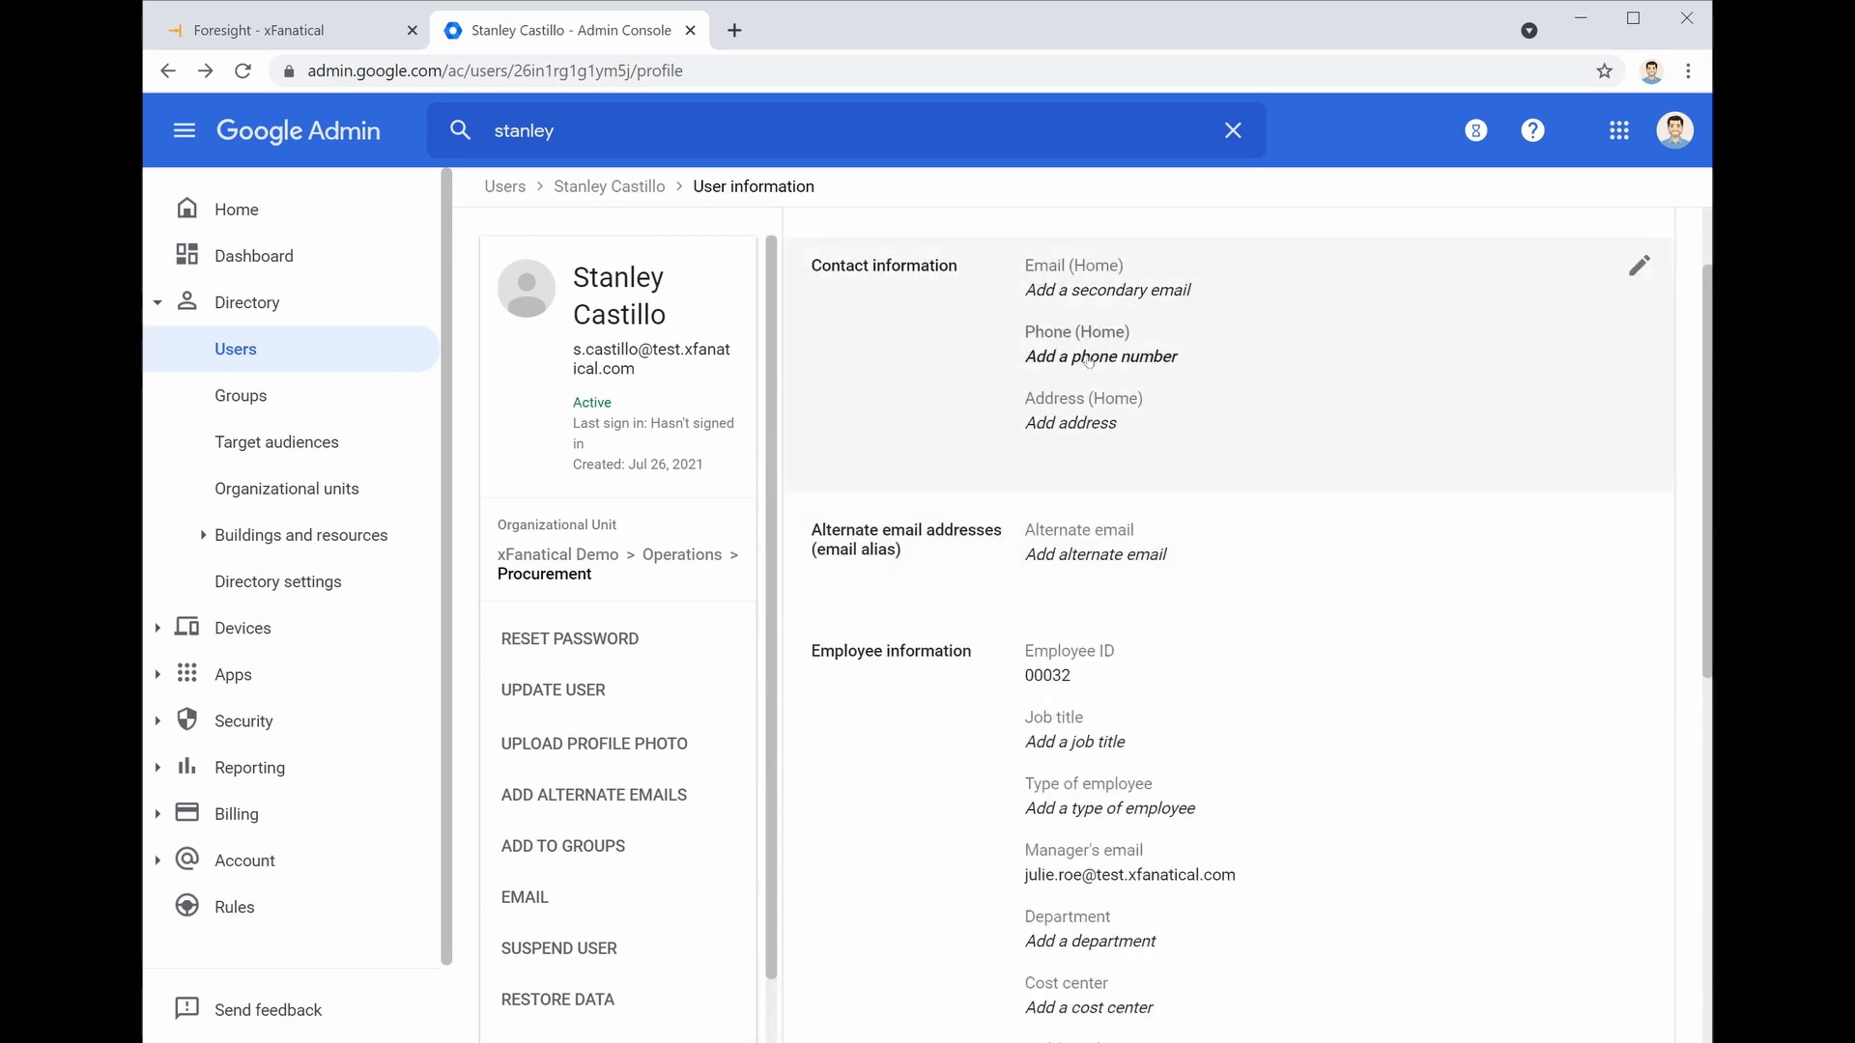
{"action": "left_click", "coordinate": [1225, 358]}
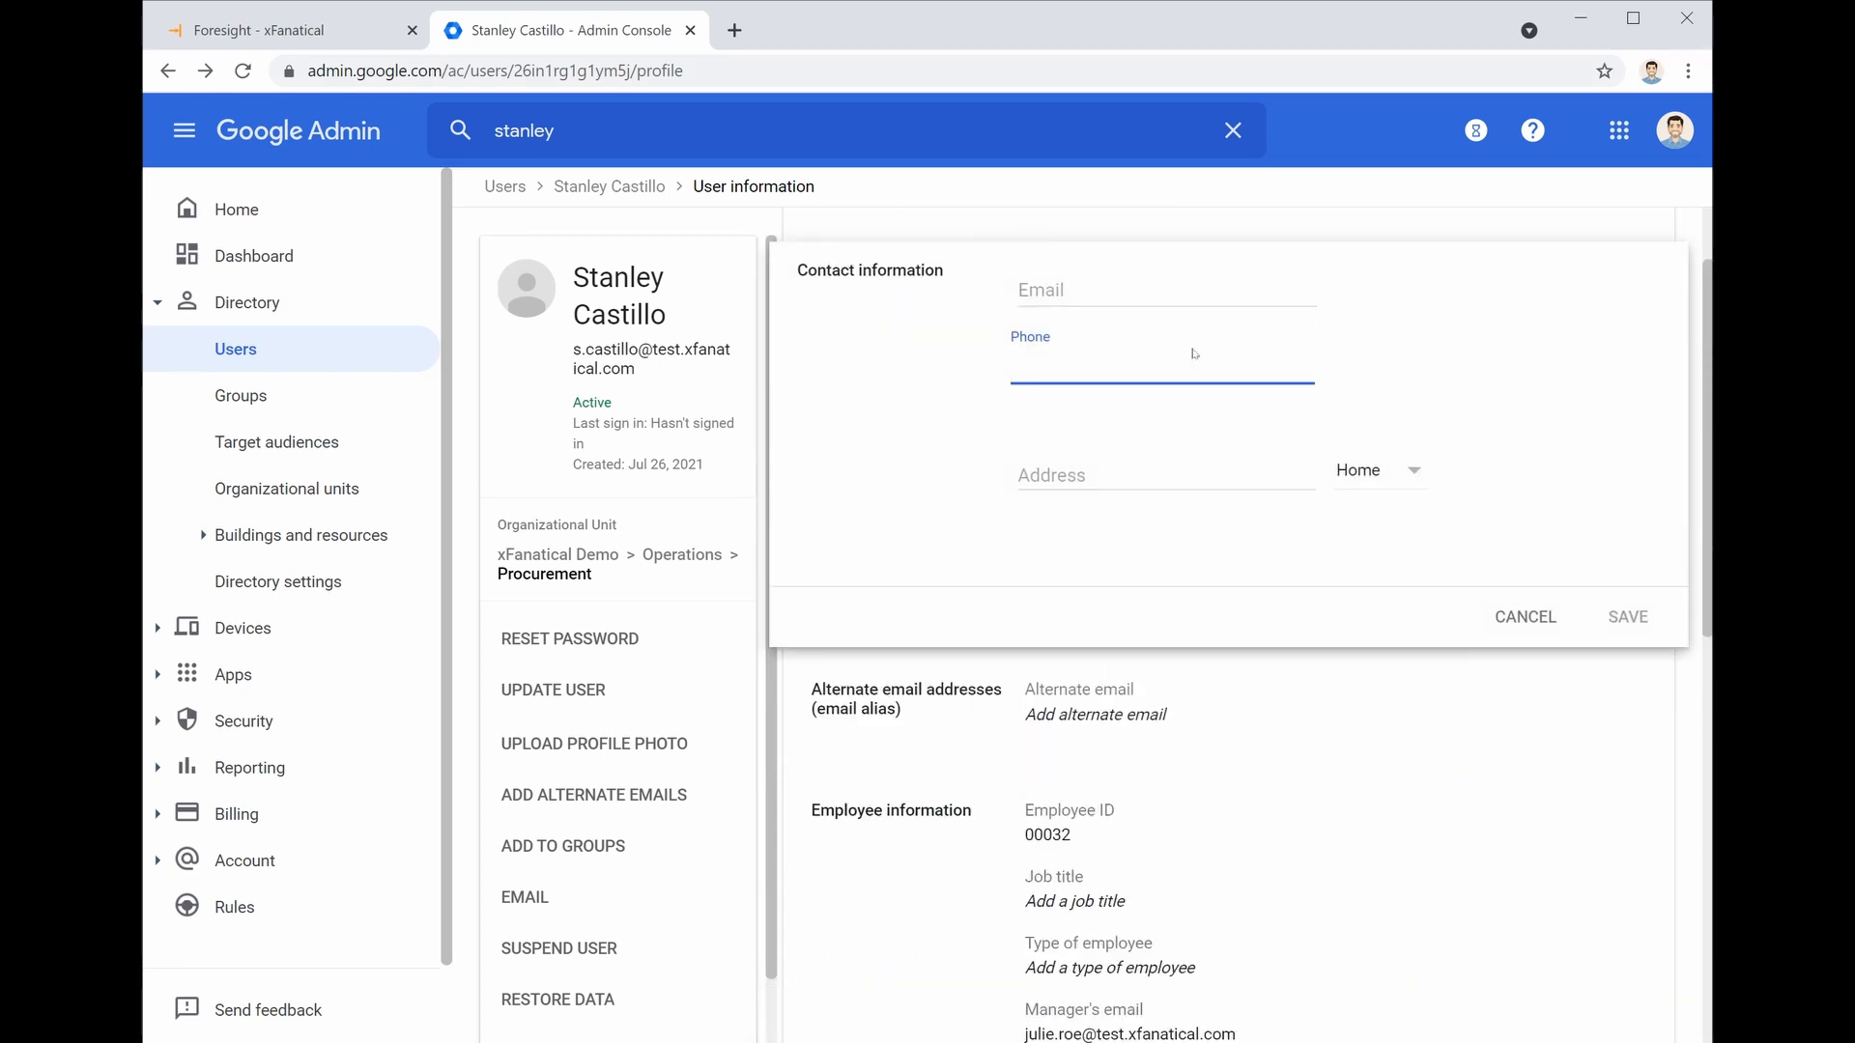
{"action": "type", "text": "+190911111111"}
{"action": "left_click", "coordinate": [1384, 484]}
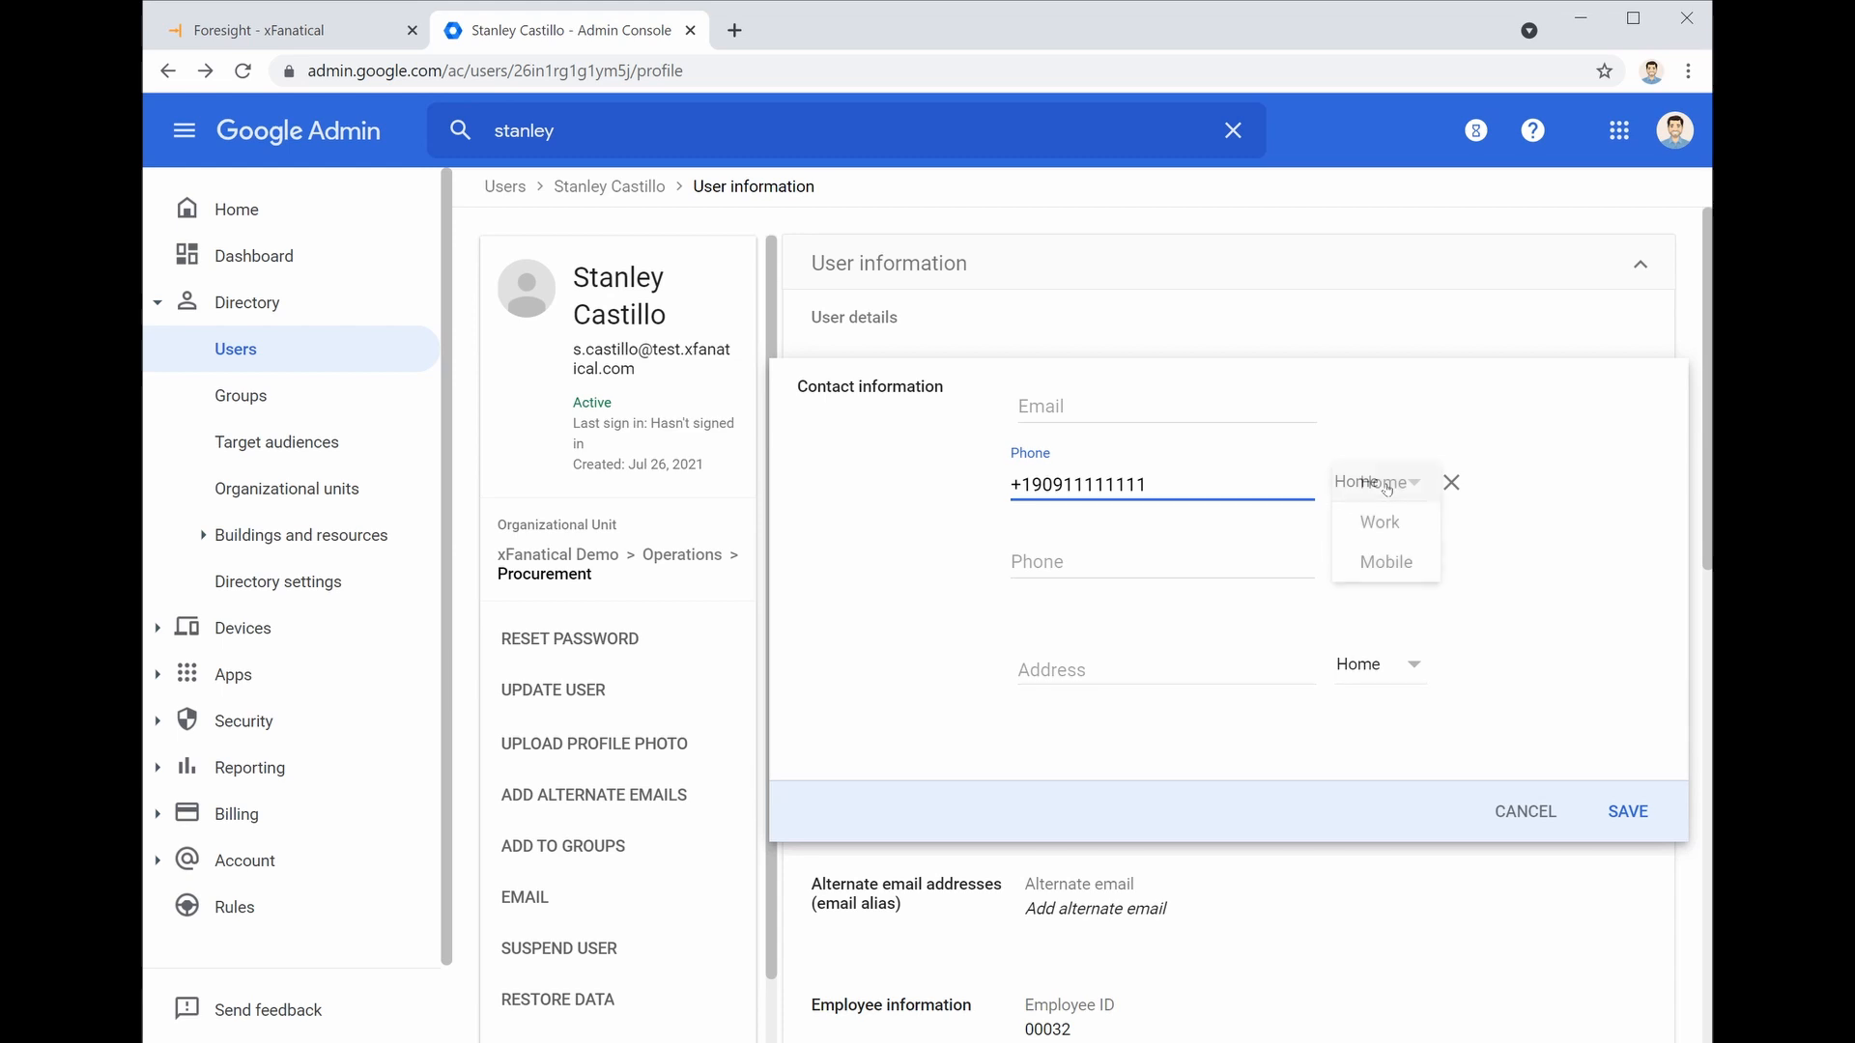
{"action": "left_click", "coordinate": [1394, 528]}
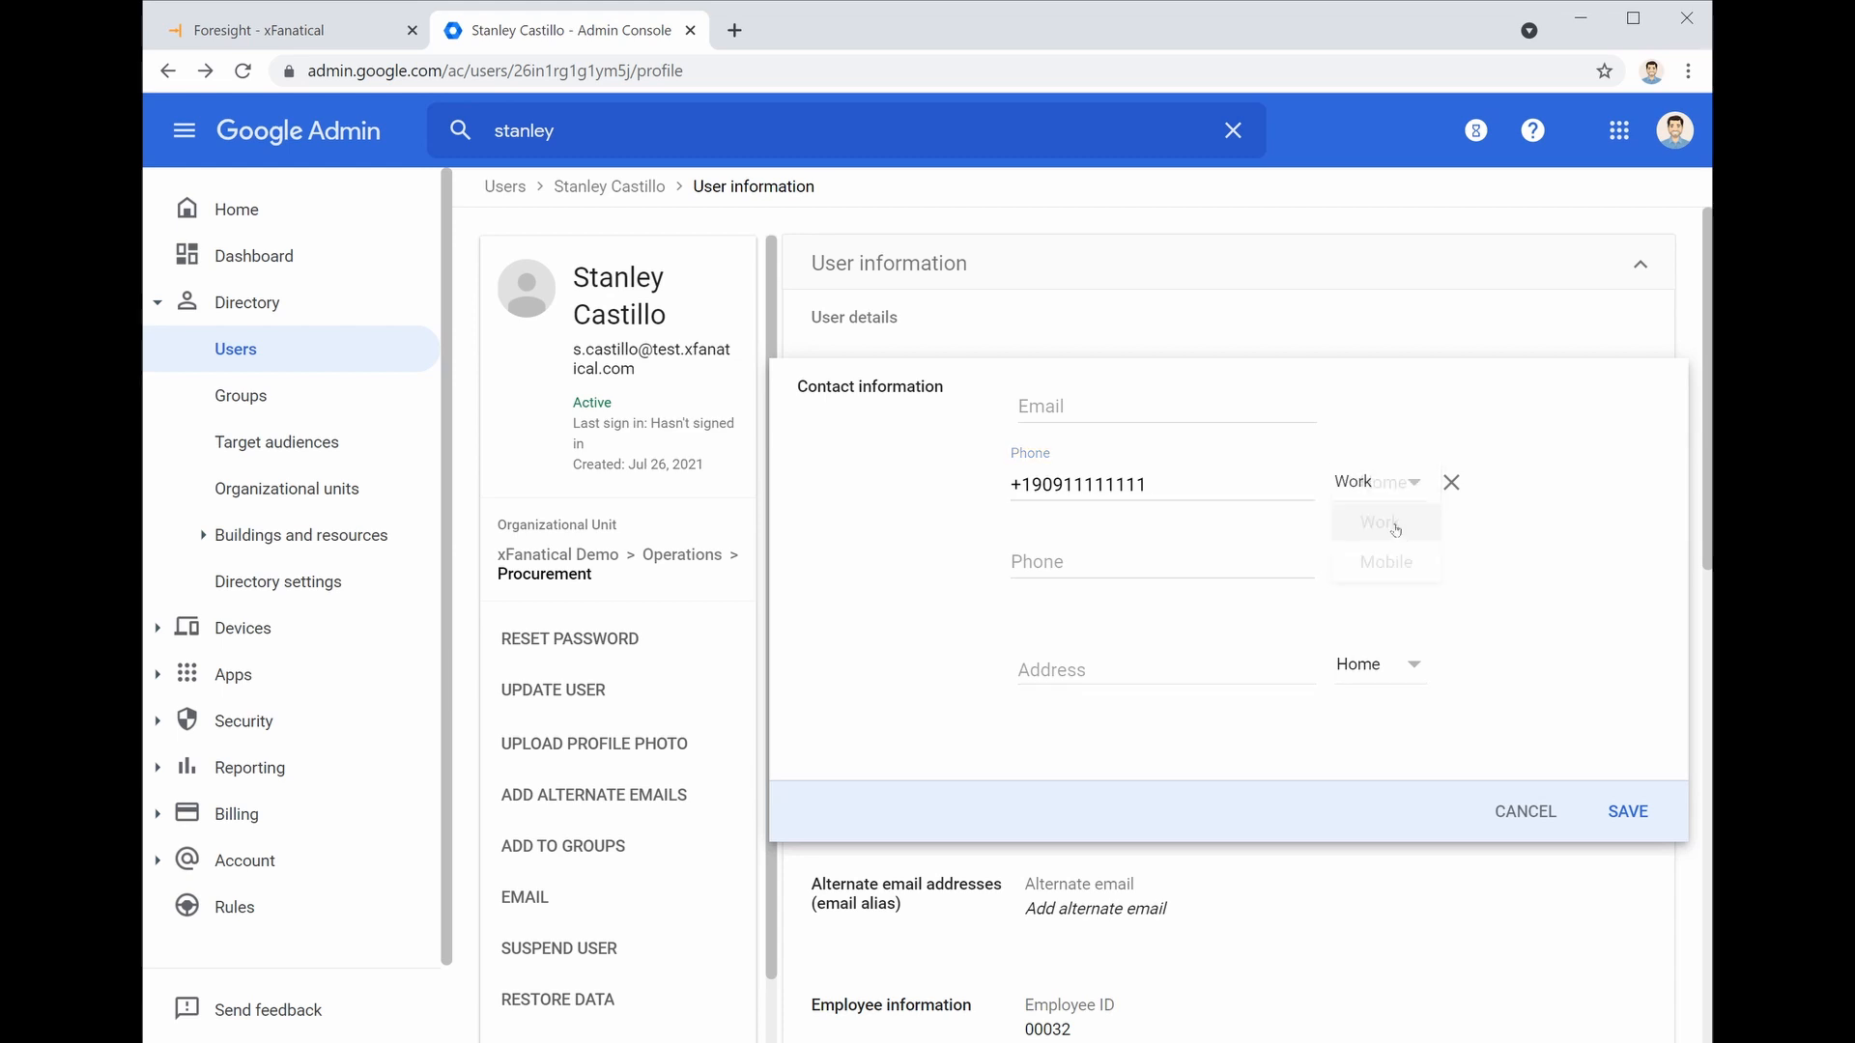
{"action": "left_click", "coordinate": [1630, 812]}
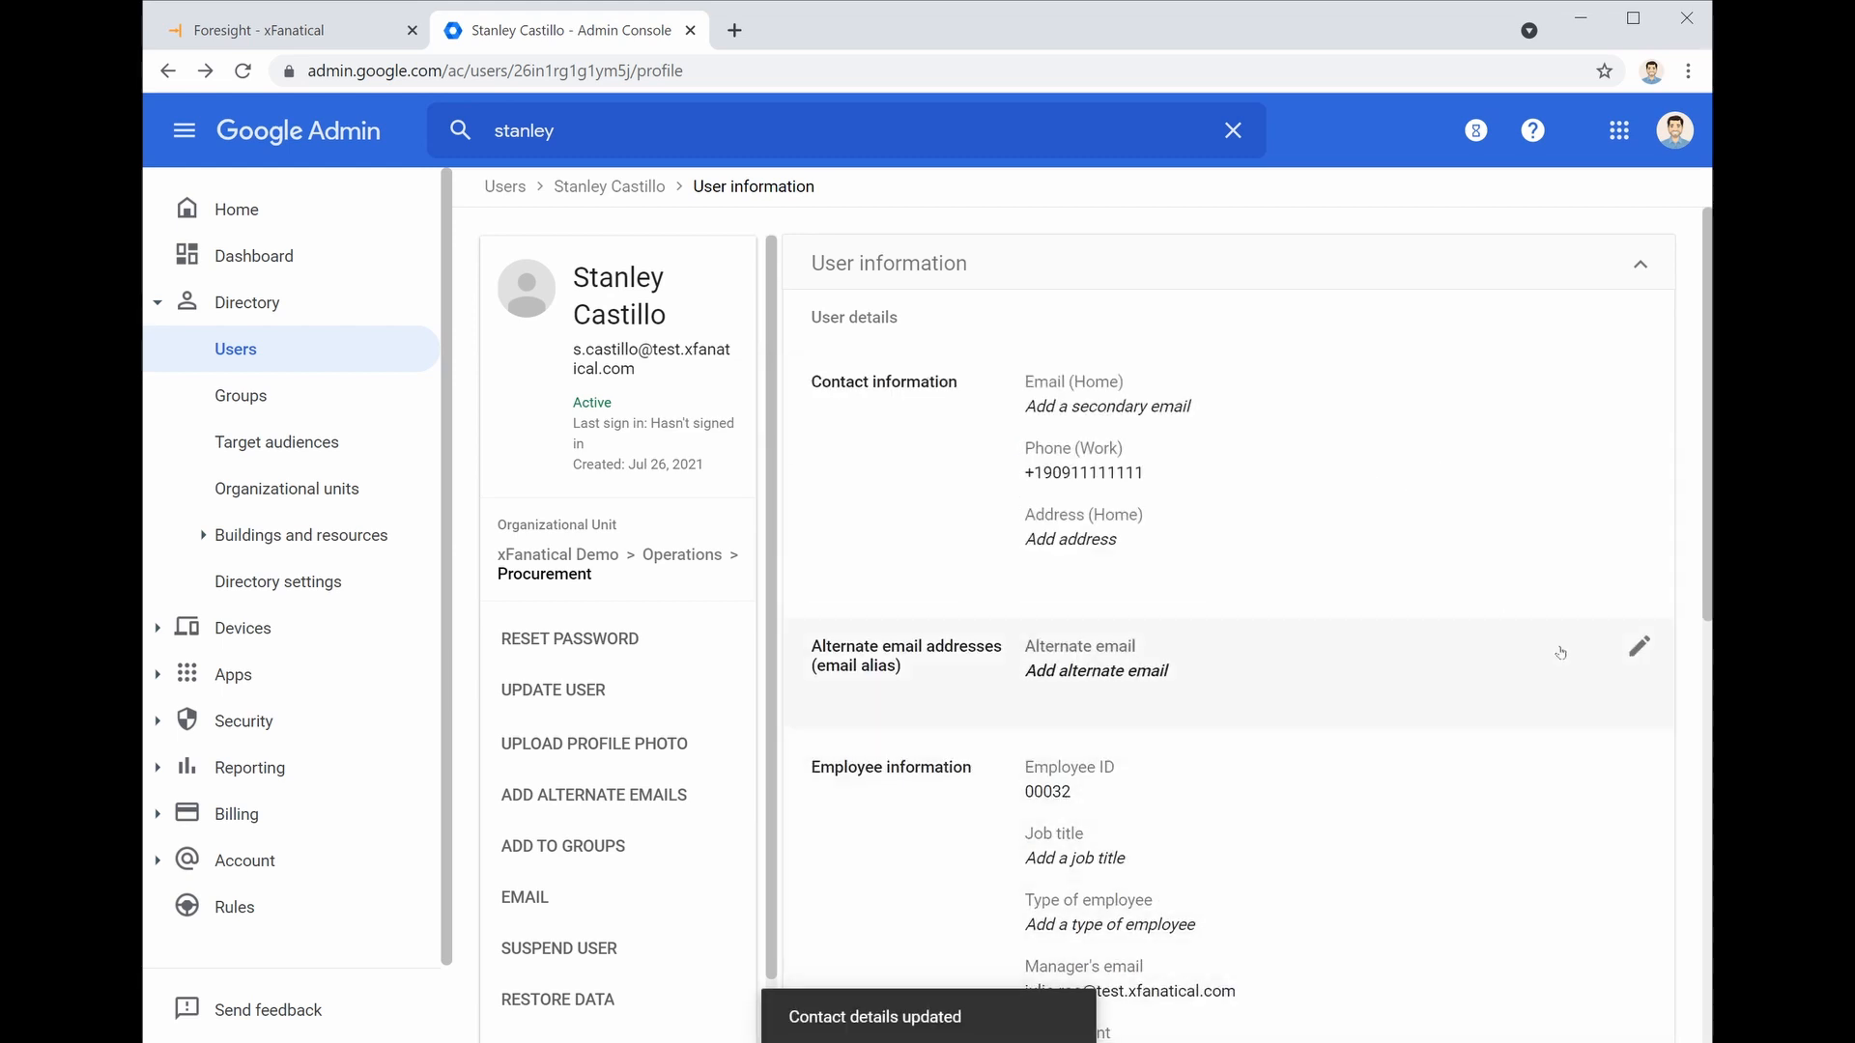
{"action": "scroll", "coordinate": [1493, 592], "scroll_direction": "down", "scroll_amount": 4}
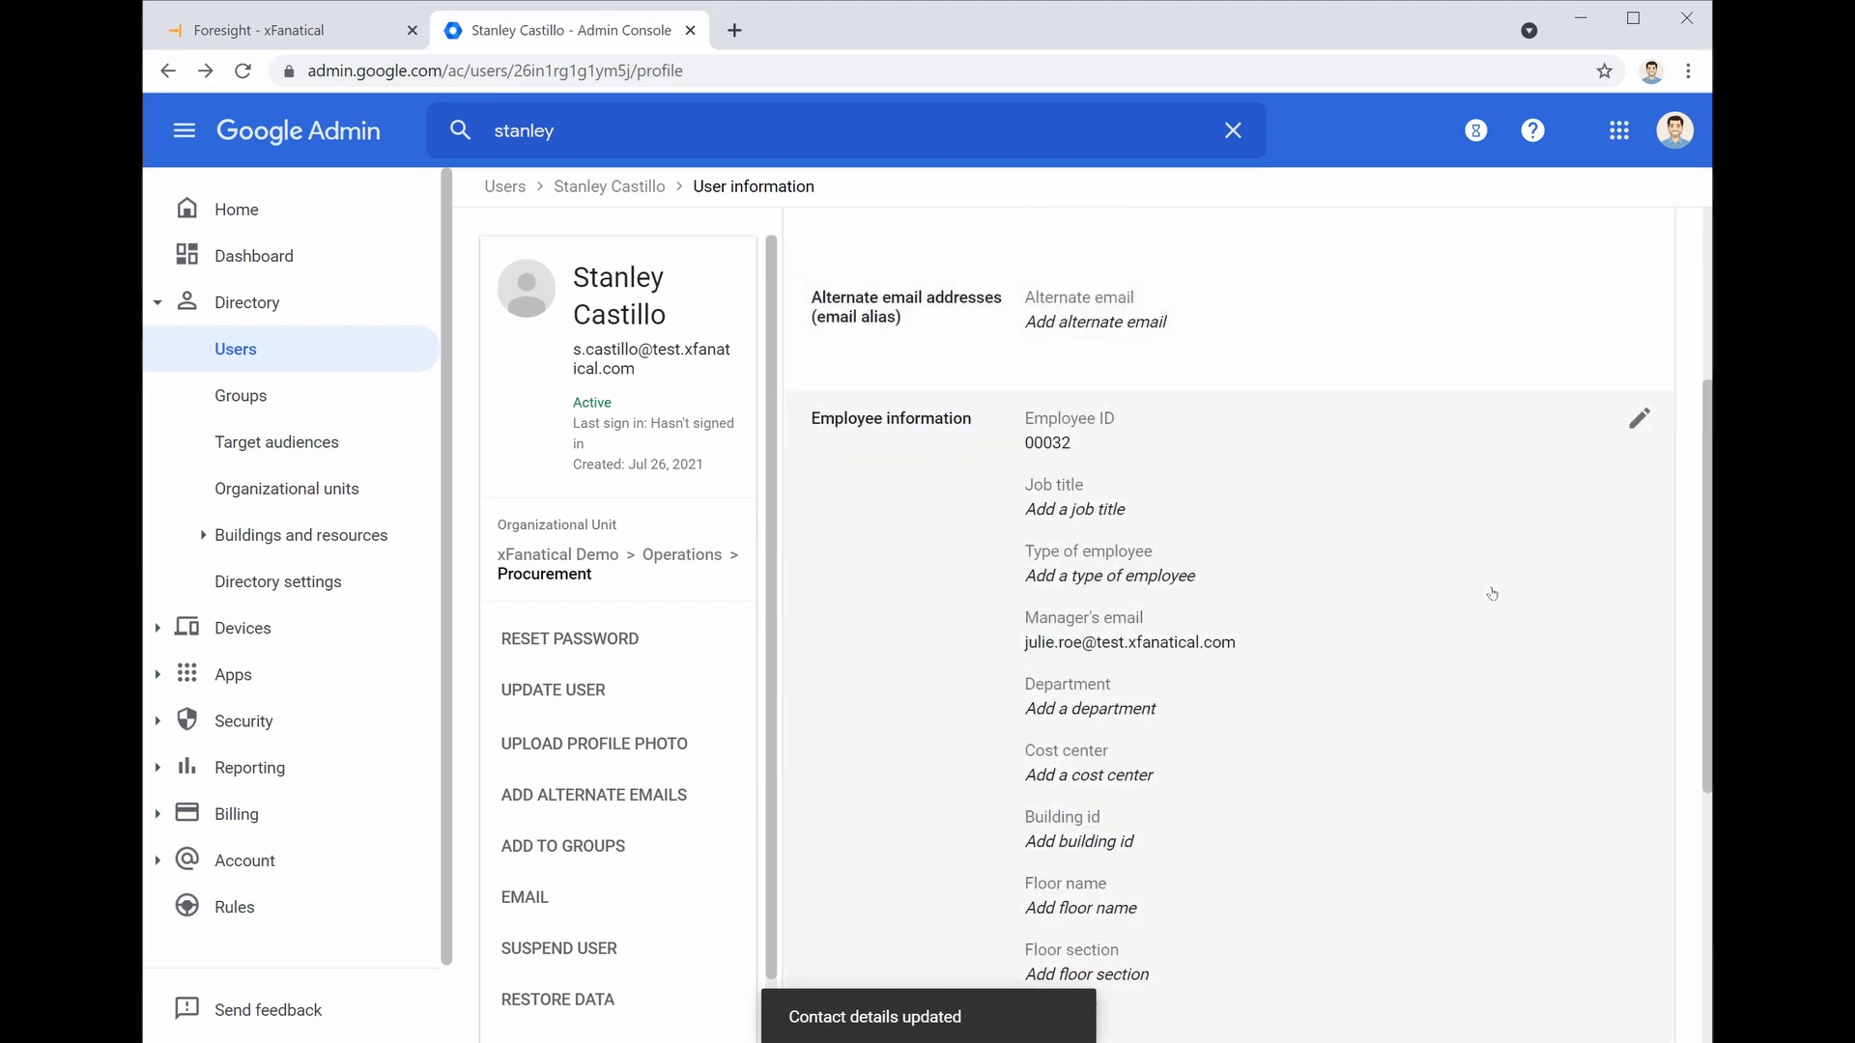
Open the rule run's log from Foresight's notifications and bring the manager's Gmail window alongside
{"action": "left_click", "coordinate": [340, 39]}
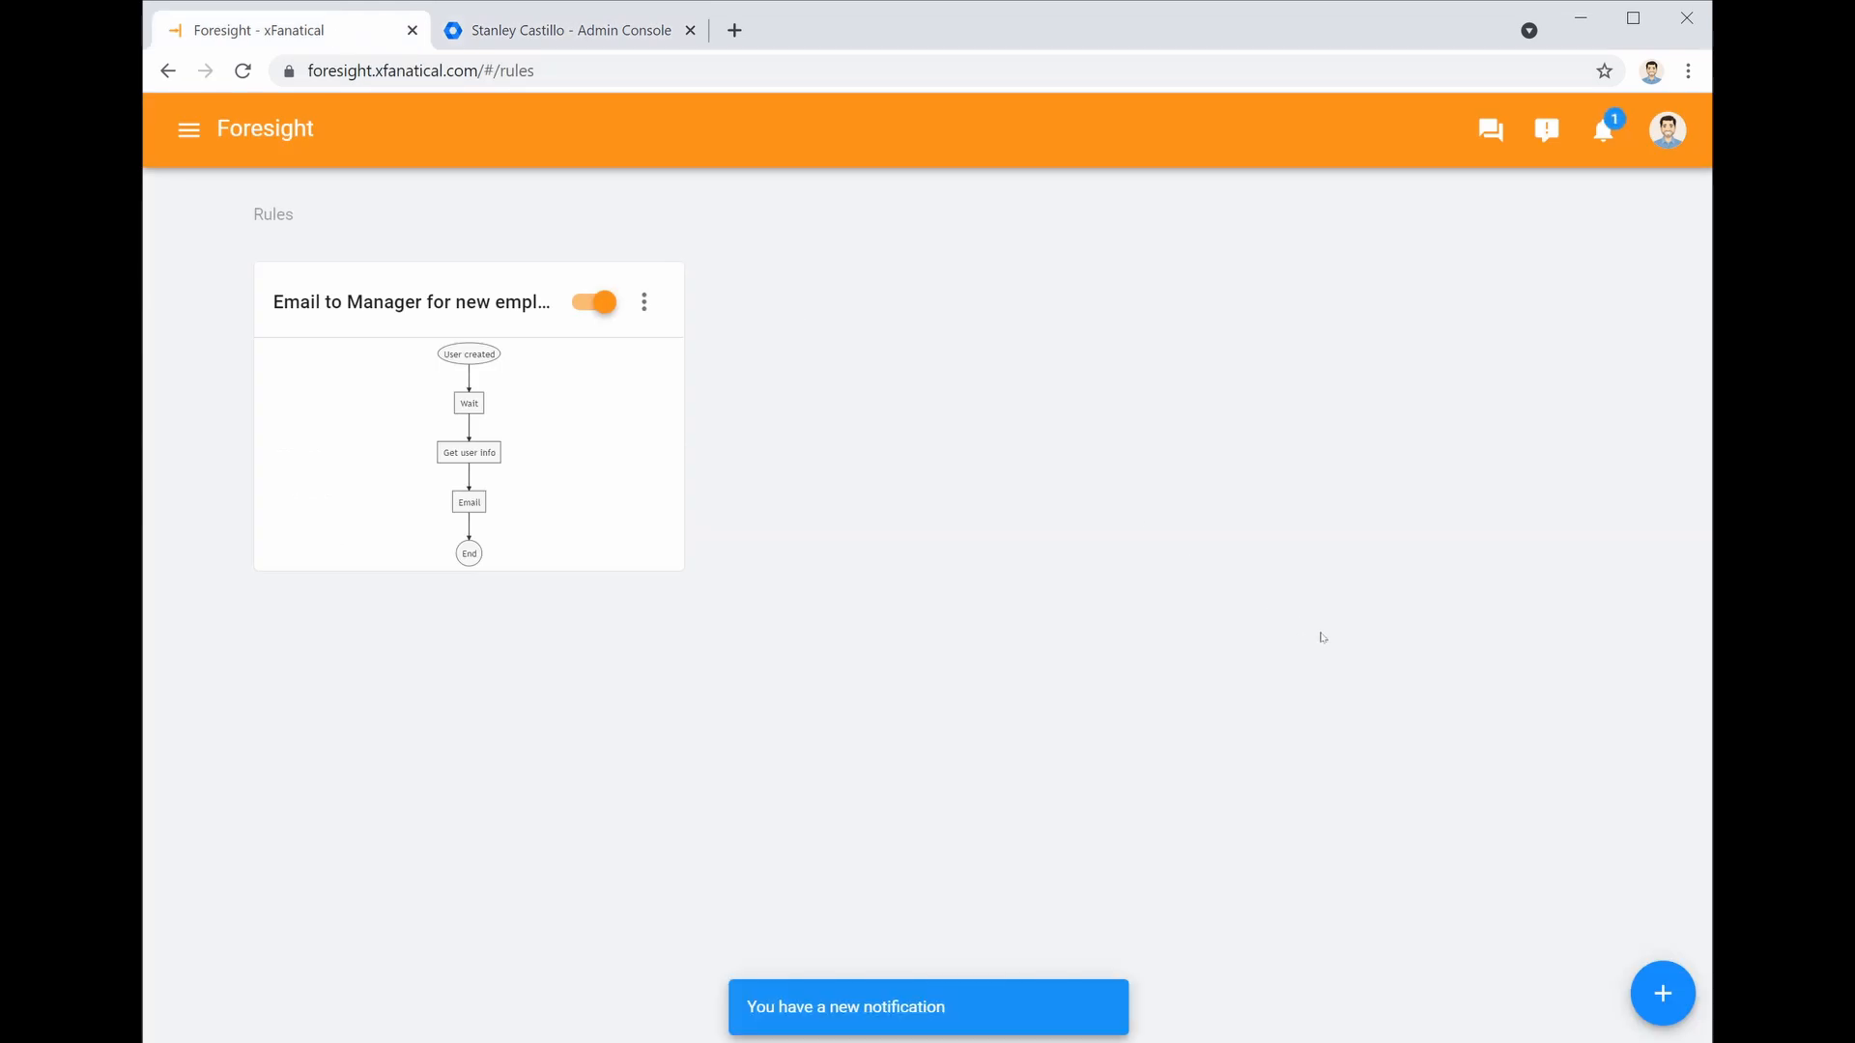
{"action": "left_click", "coordinate": [1606, 135]}
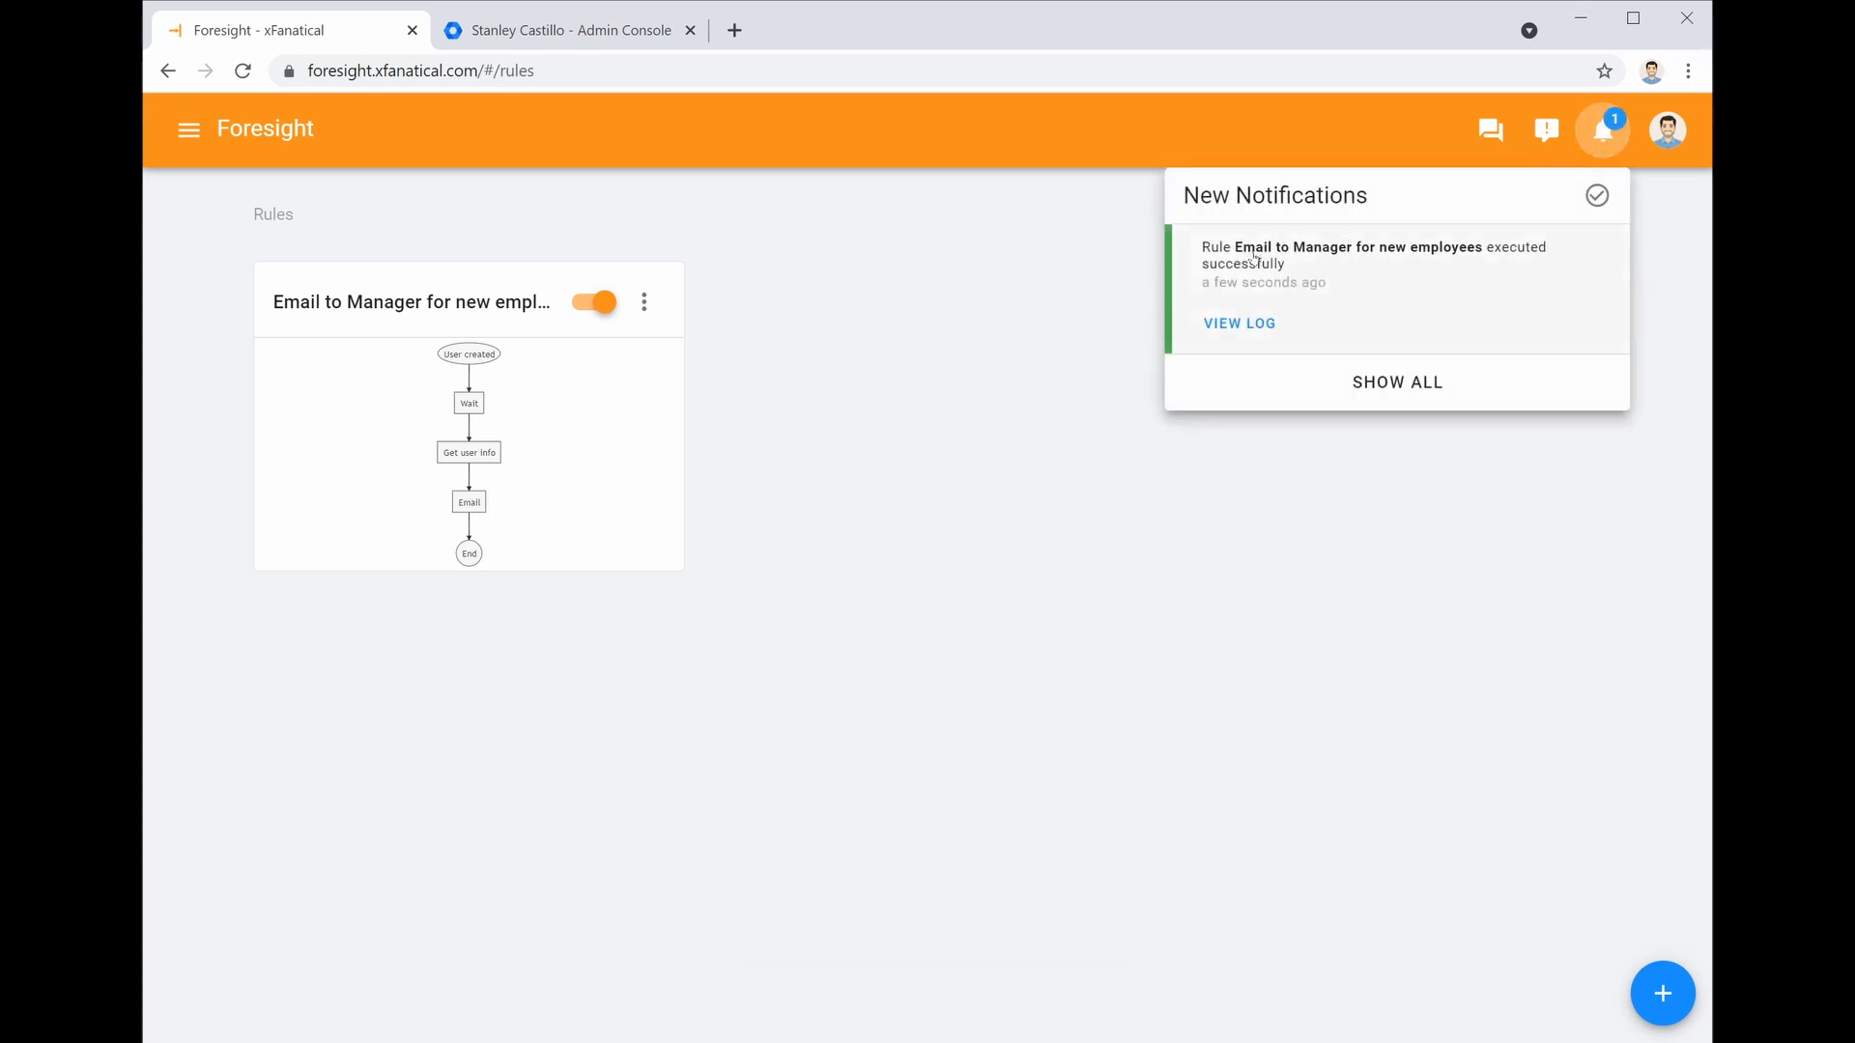
{"action": "left_click", "coordinate": [1236, 326]}
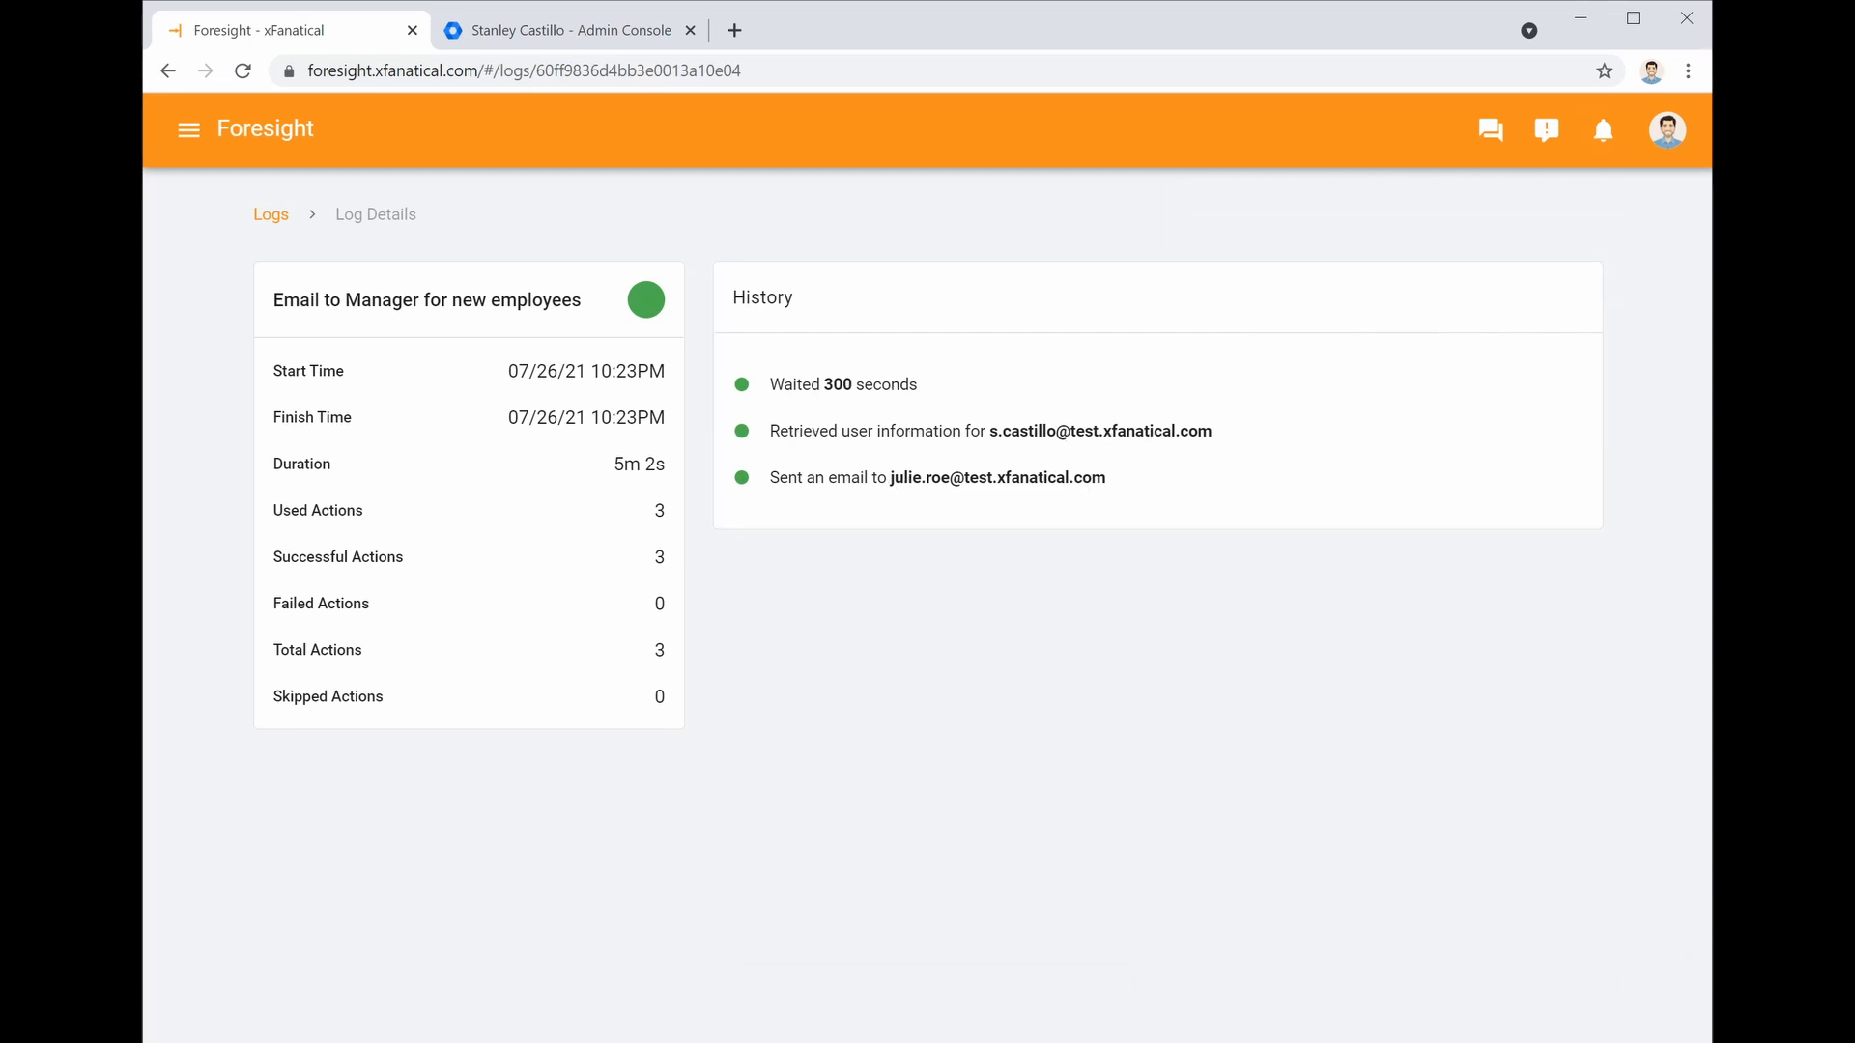
{"action": "left_click_drag", "start_coordinate": [1711, 89], "coordinate": [924, 87]}
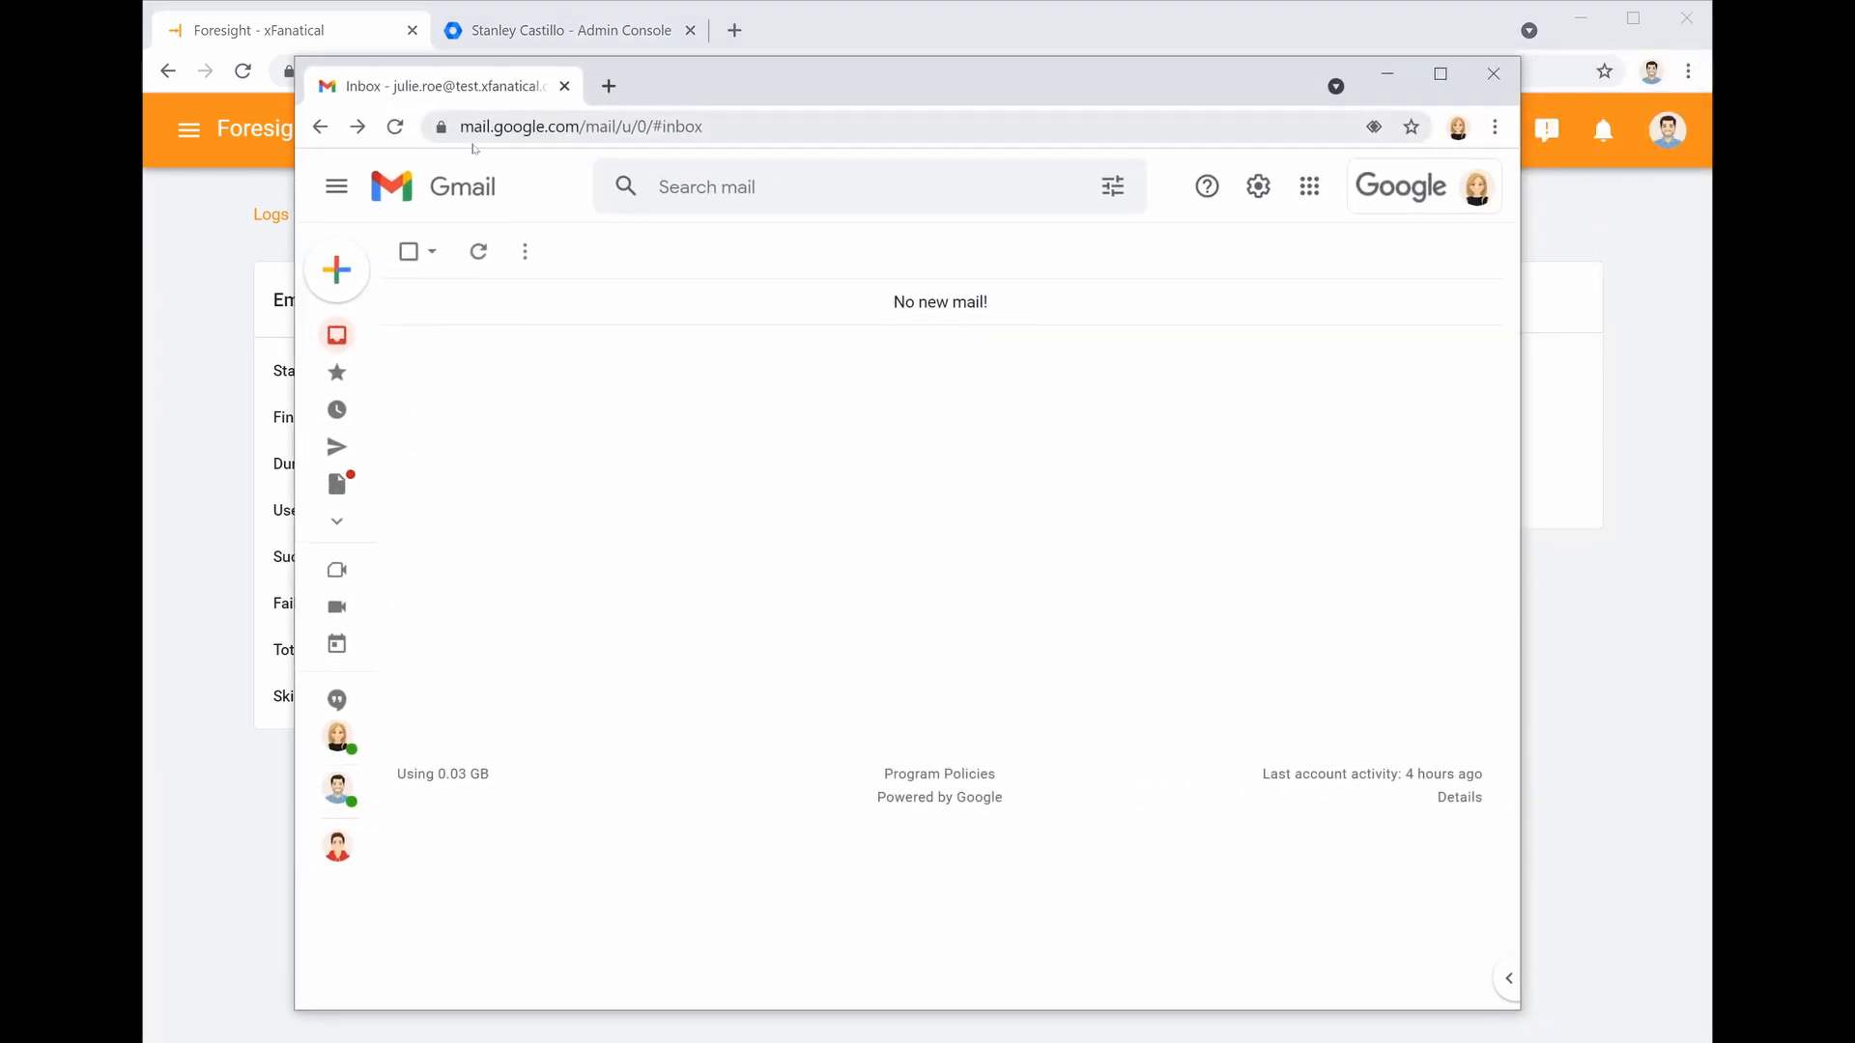
Refresh the manager's inbox and open the New Team Member email
{"action": "left_click", "coordinate": [477, 252]}
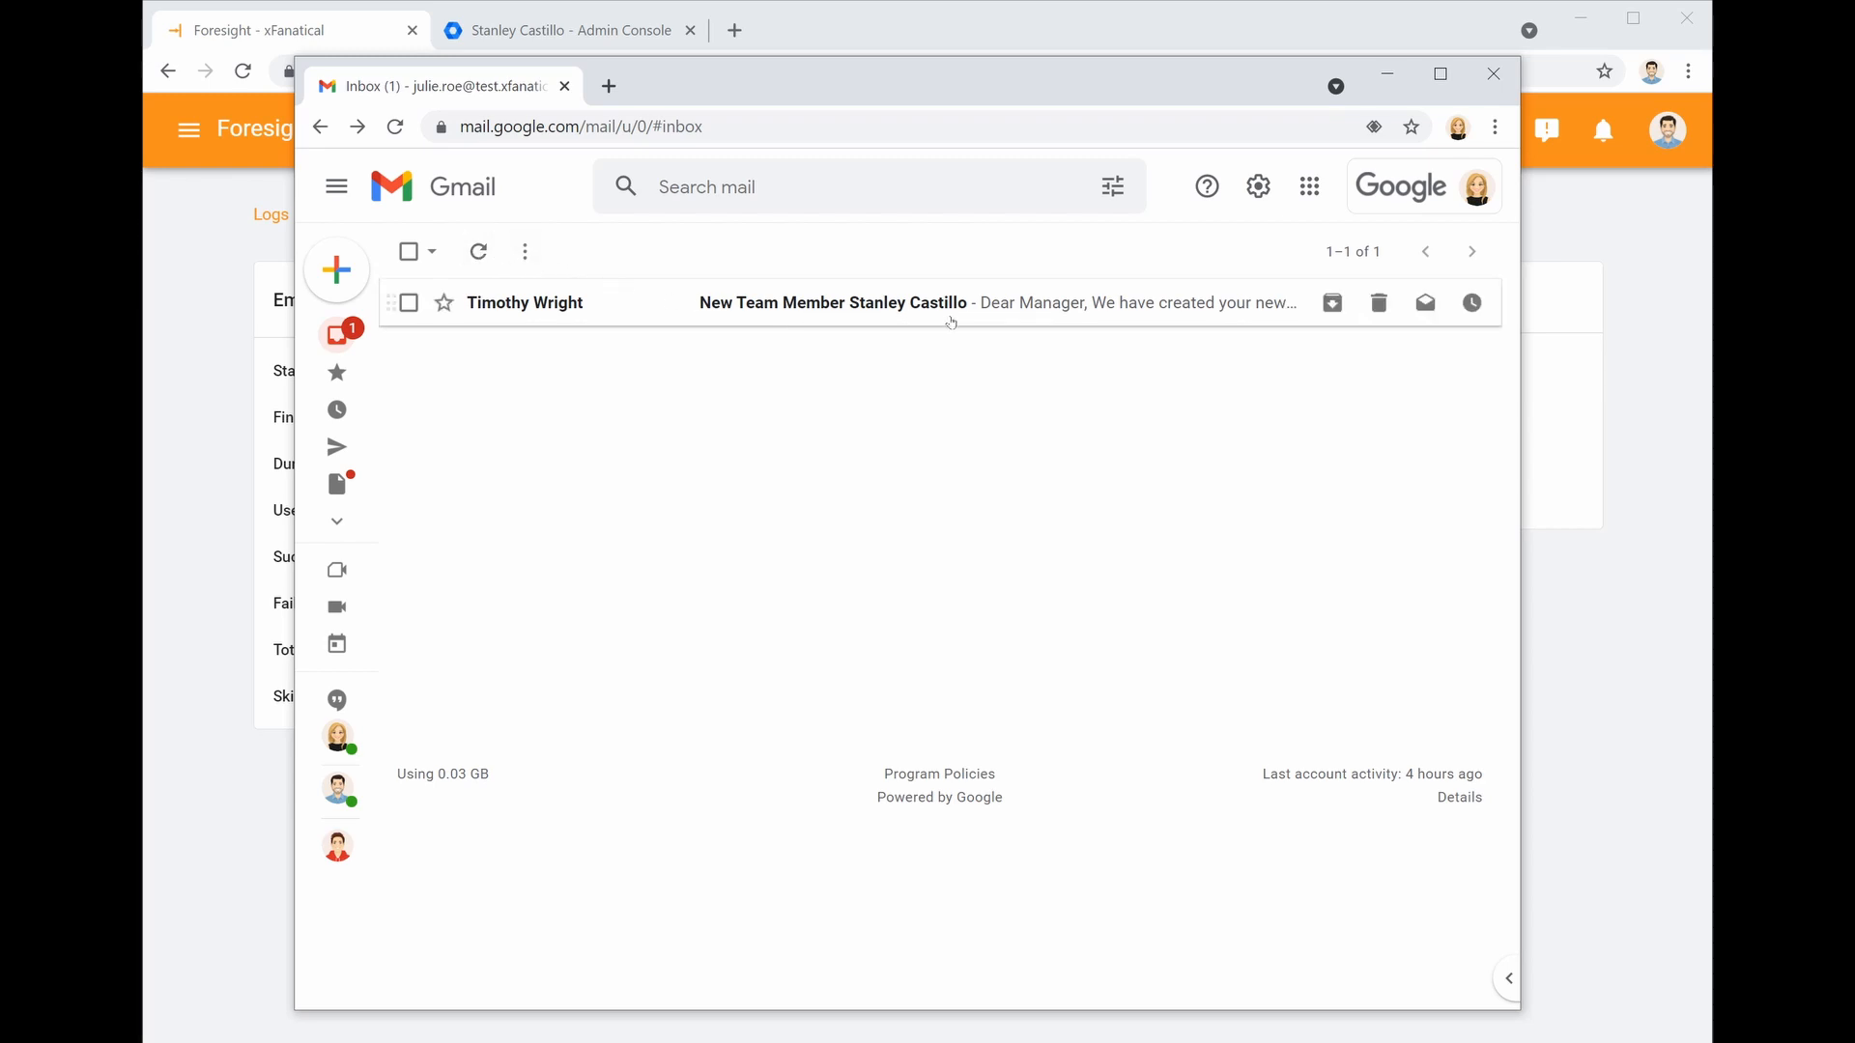
{"action": "left_click", "coordinate": [953, 322]}
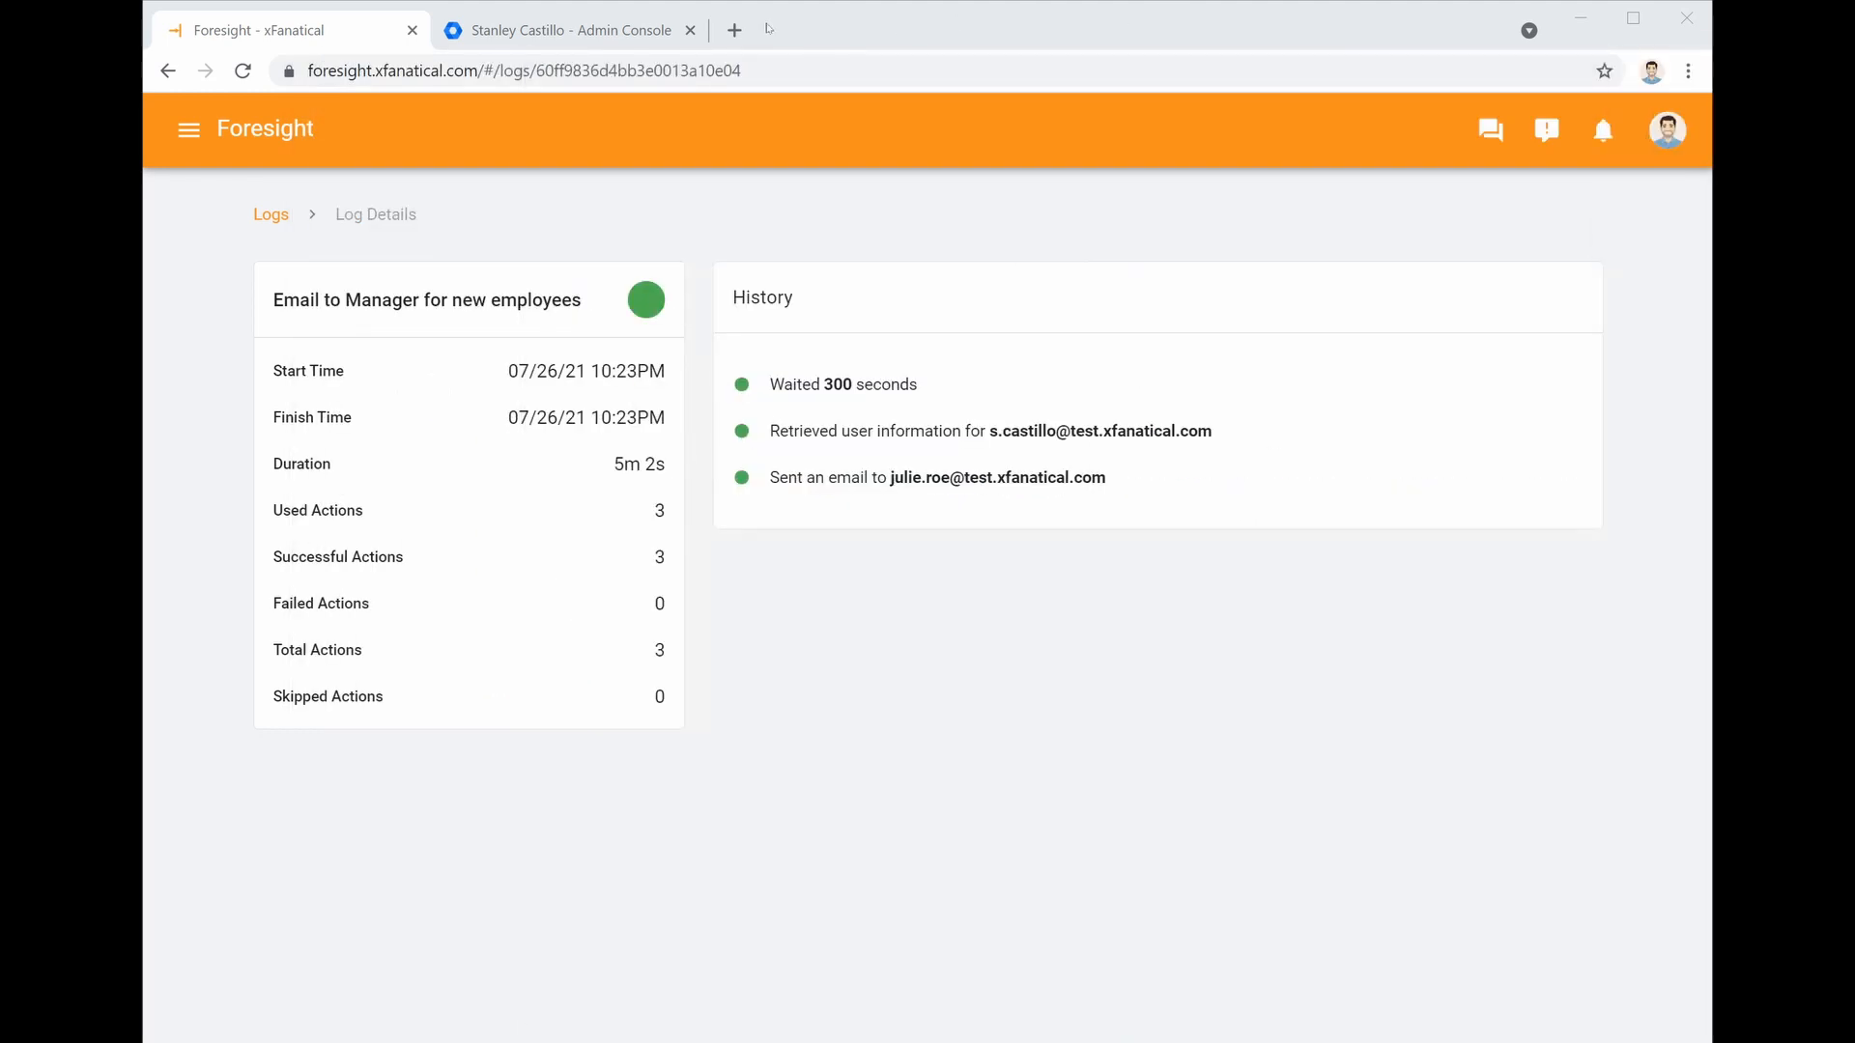
Load Gmail in a new browser tab
{"action": "left_click", "coordinate": [734, 30]}
{"action": "type", "text": "g"}
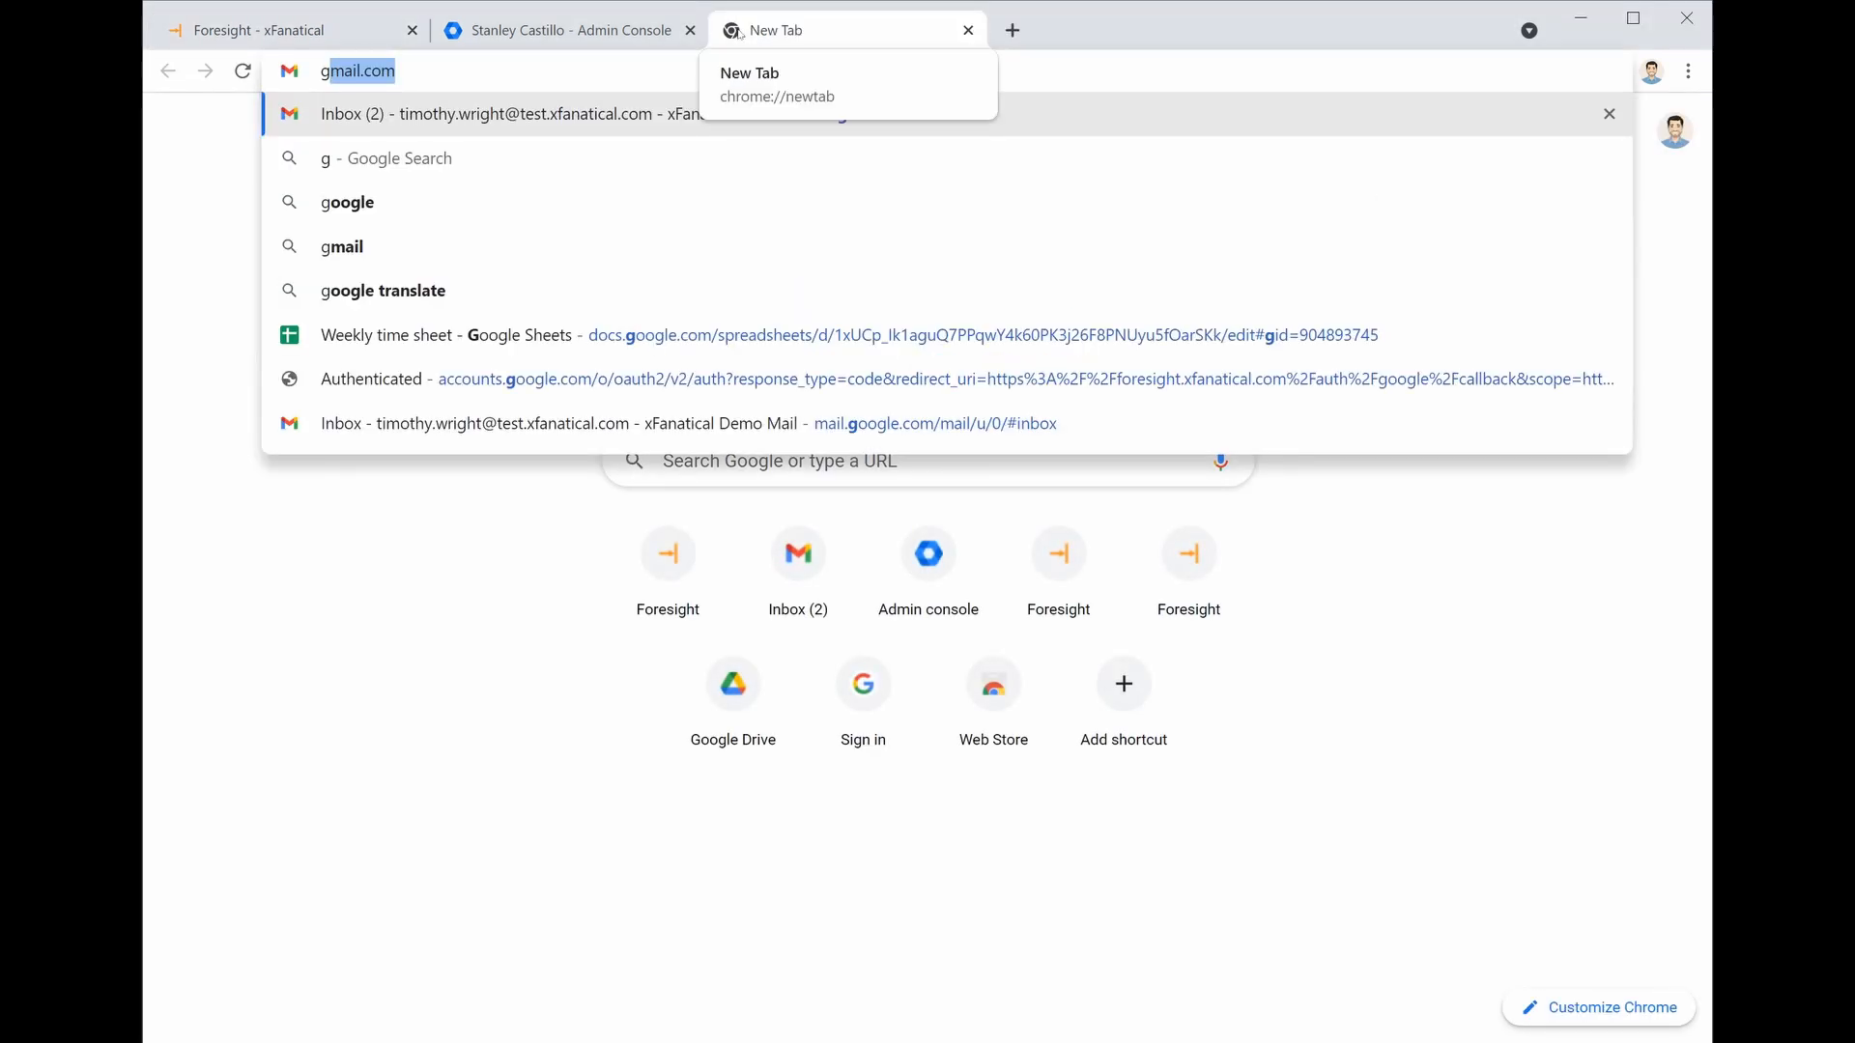
{"action": "key", "text": "Return"}
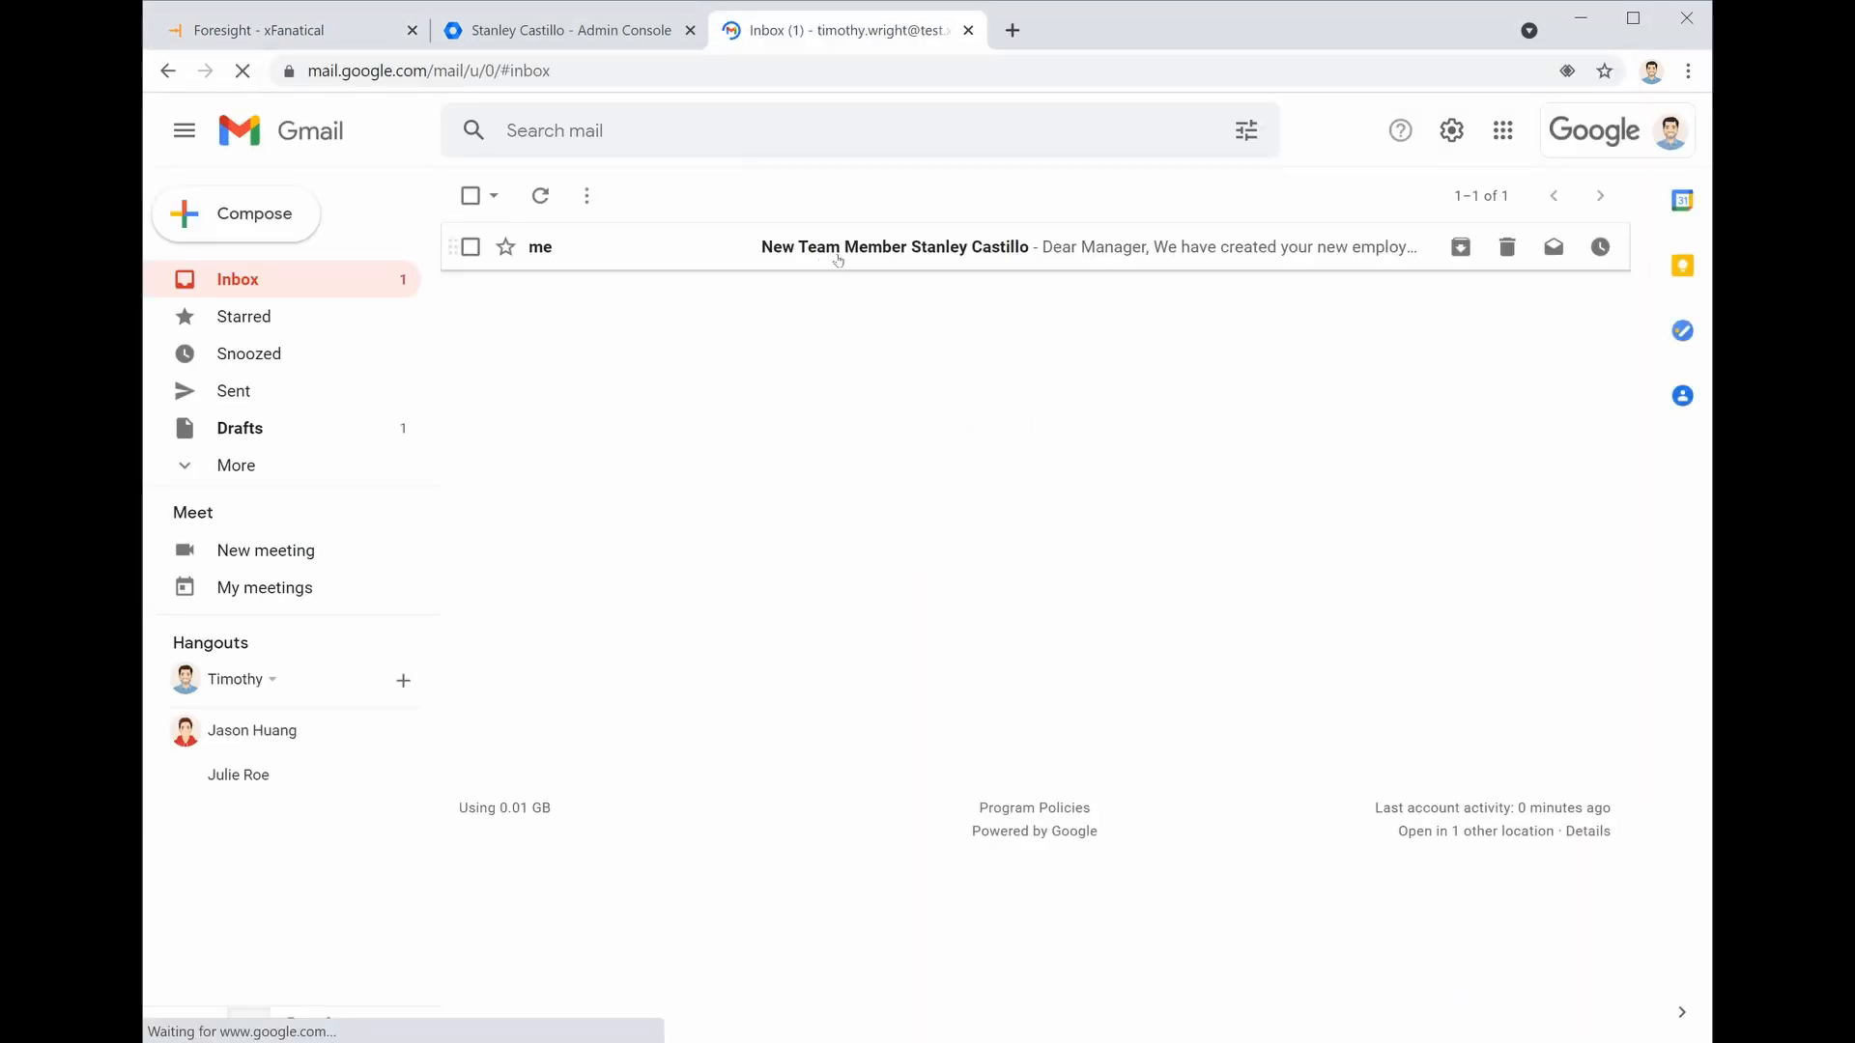
Open the New Team Member email, check its full recipient details, then return to the Foresight log
{"action": "left_click", "coordinate": [838, 259]}
{"action": "left_click", "coordinate": [663, 348]}
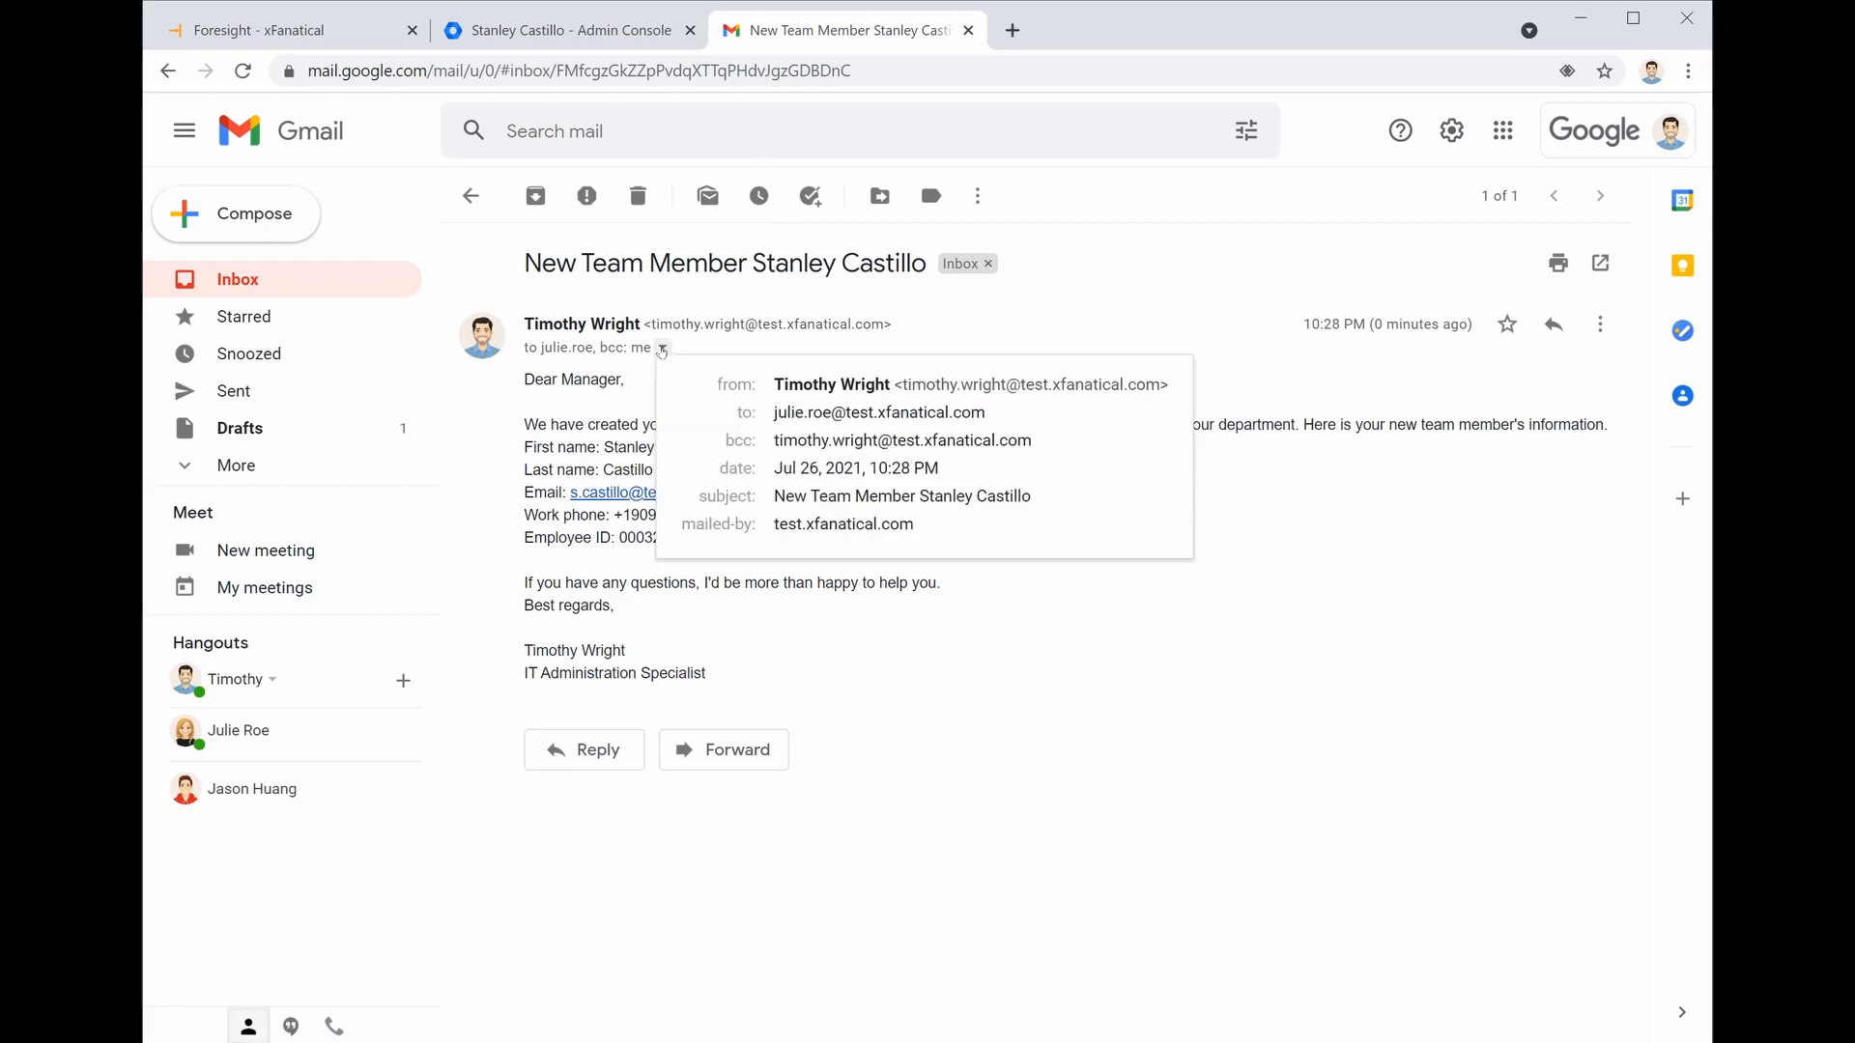
{"action": "left_click", "coordinate": [1060, 629]}
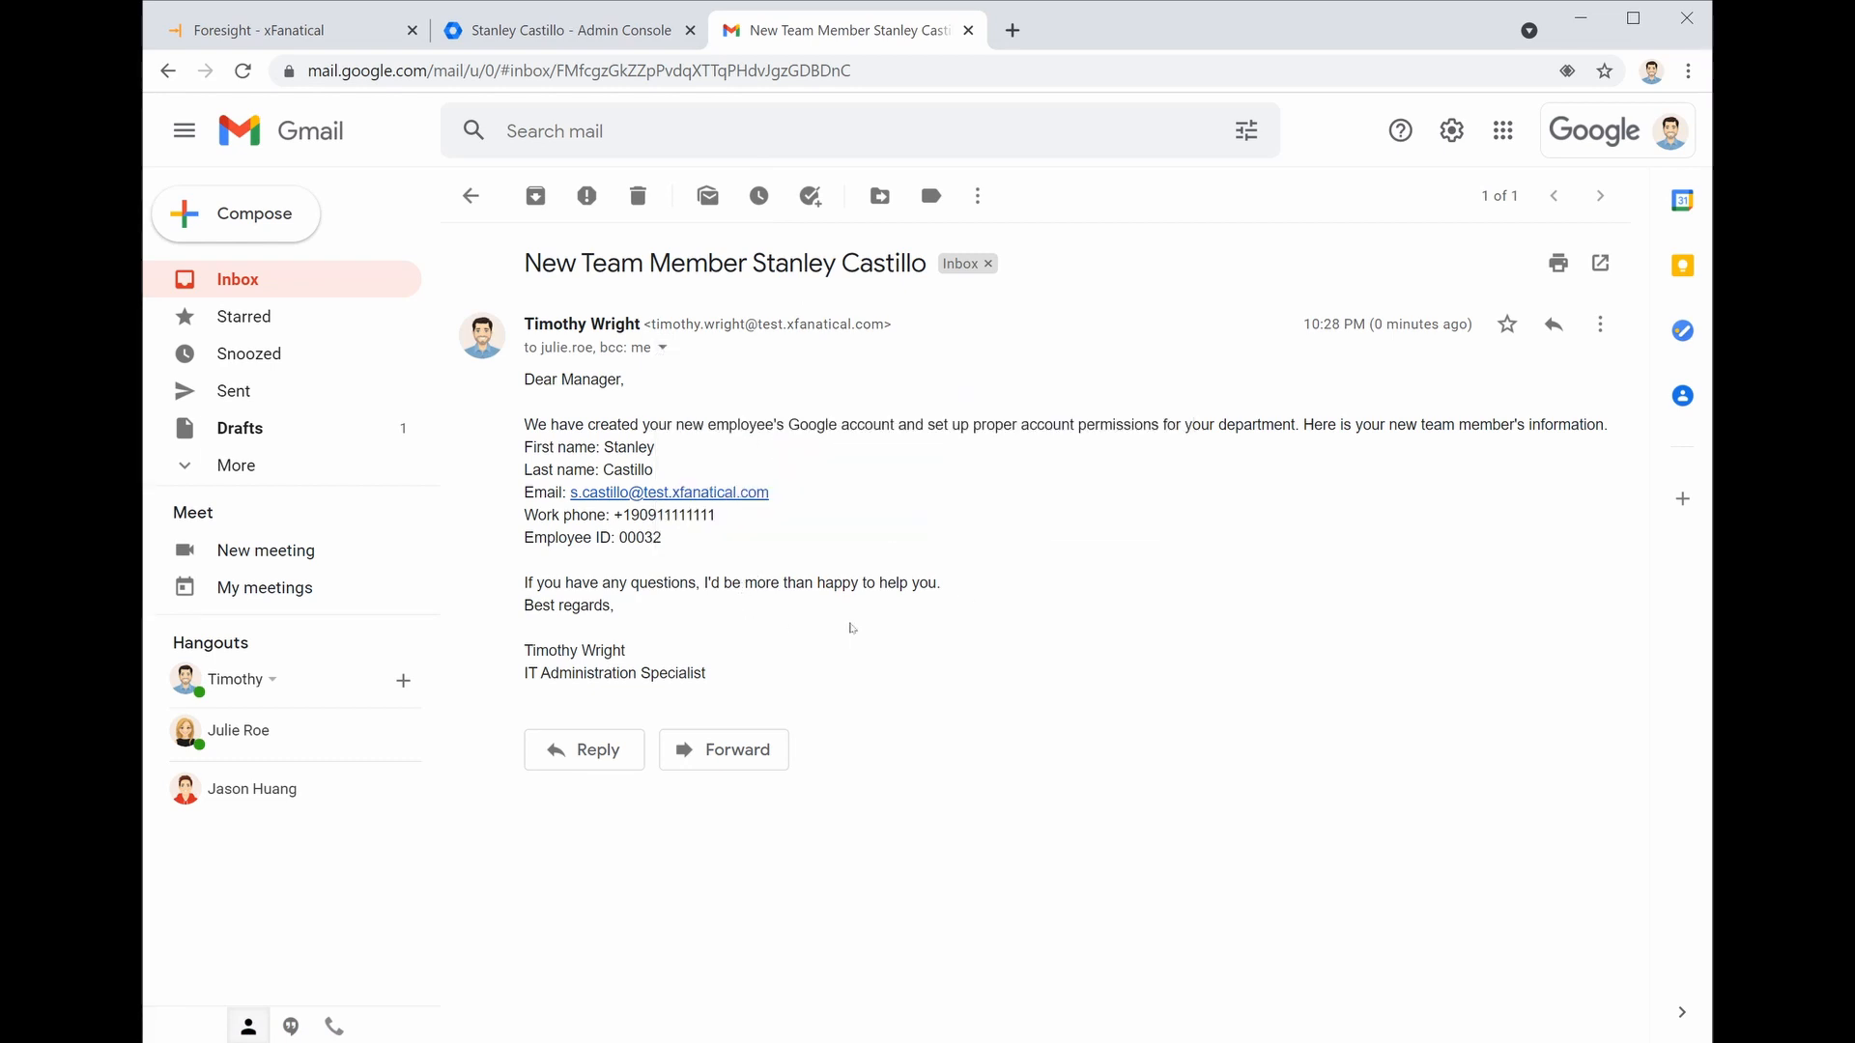
{"action": "left_click", "coordinate": [357, 30]}
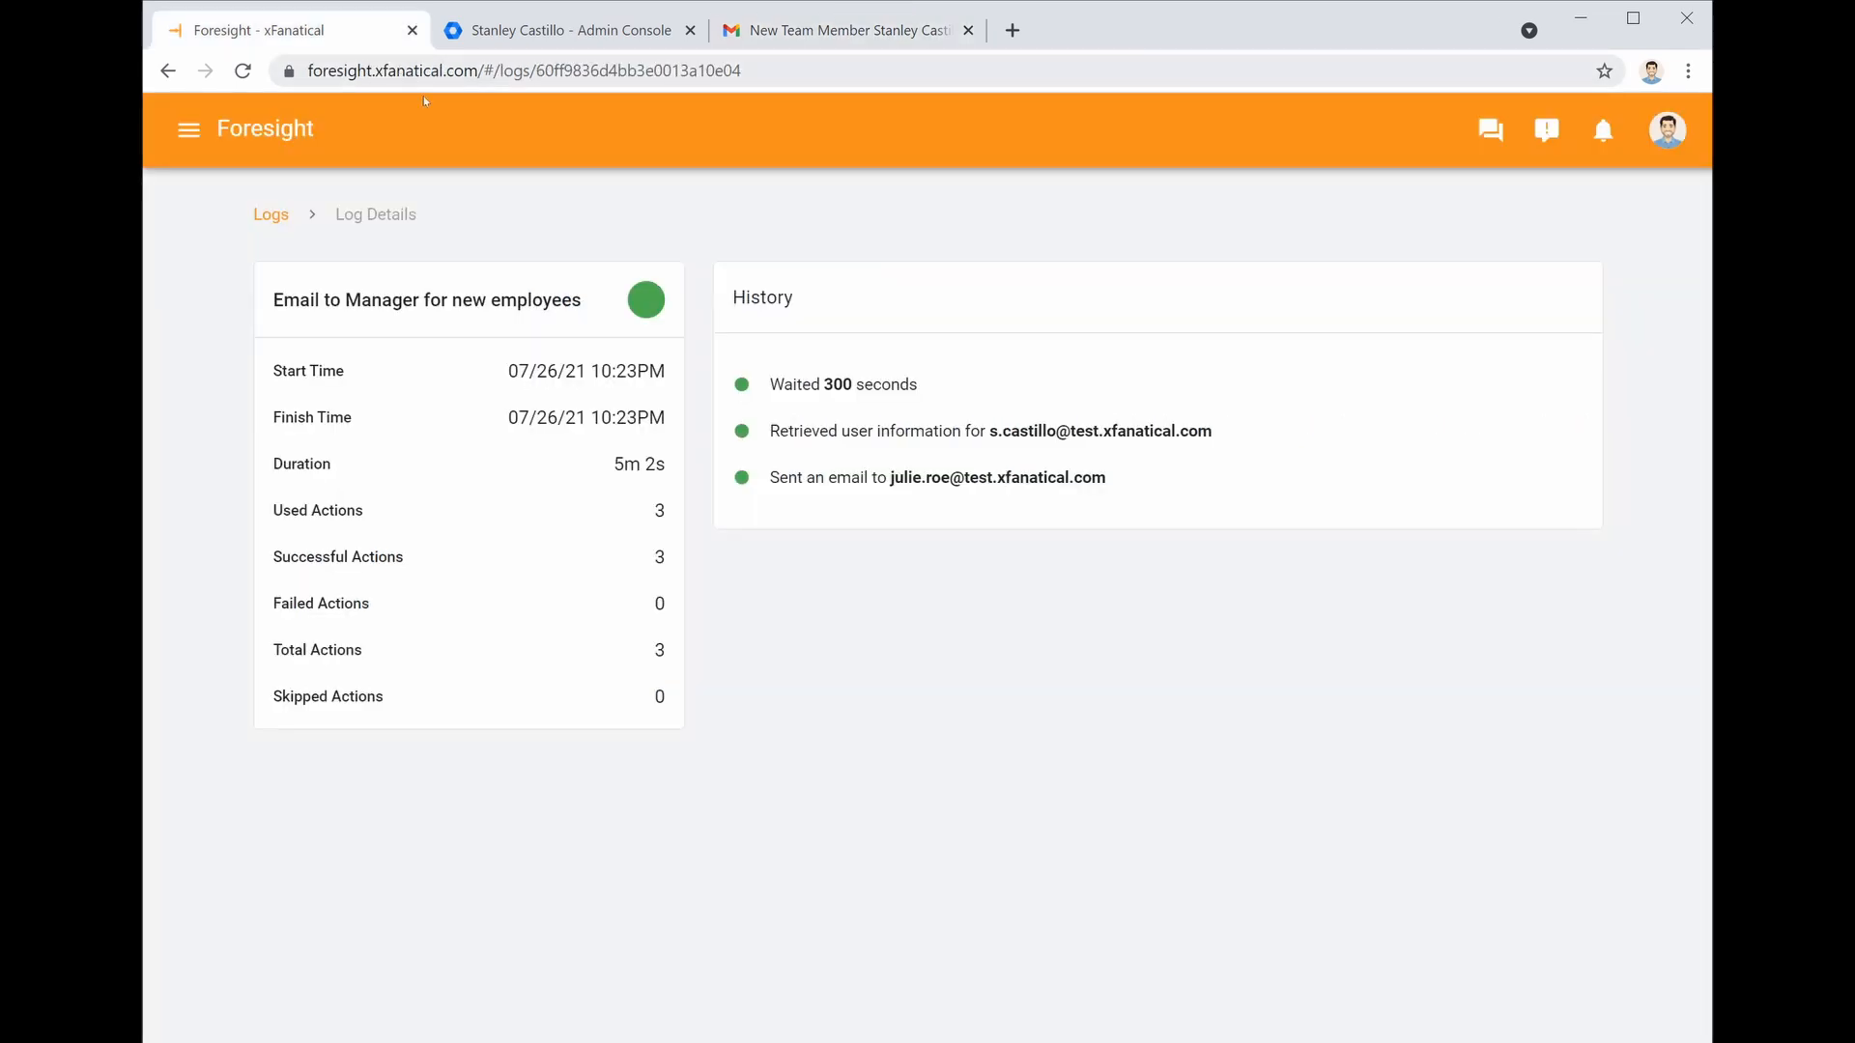